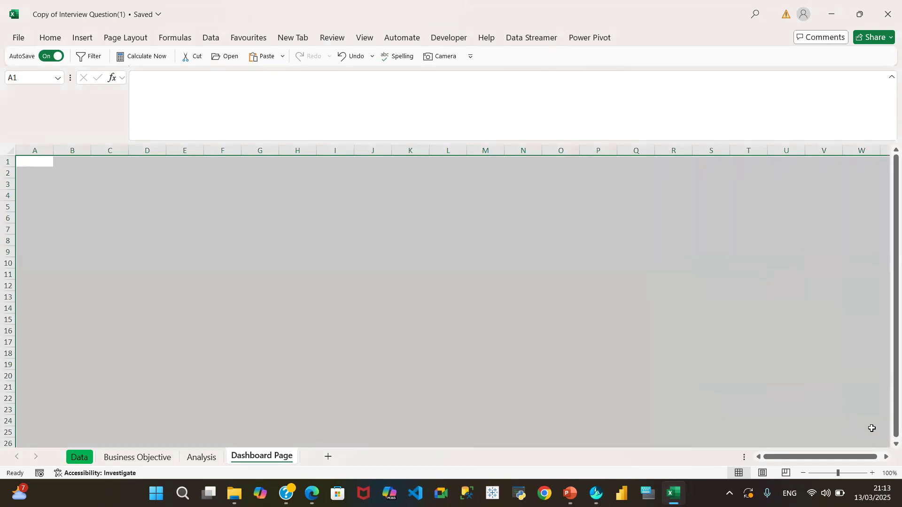
# Turn the gridlines of the Dashboard Page sheet on and back off.
pyautogui.click(48, 39)
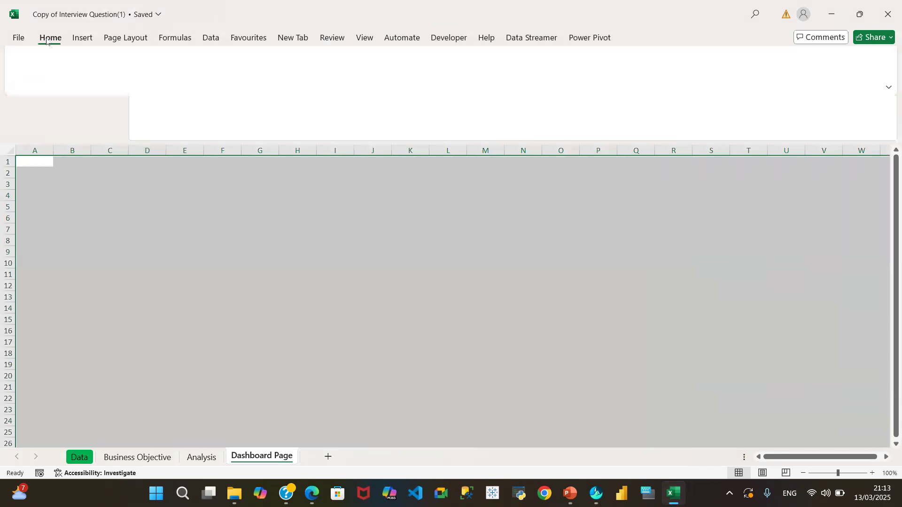
pyautogui.click(128, 39)
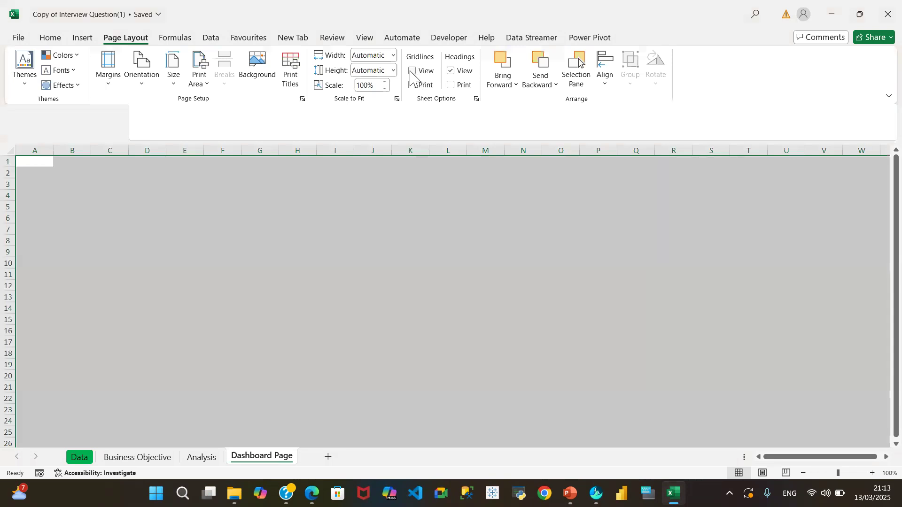
pyautogui.click(413, 72)
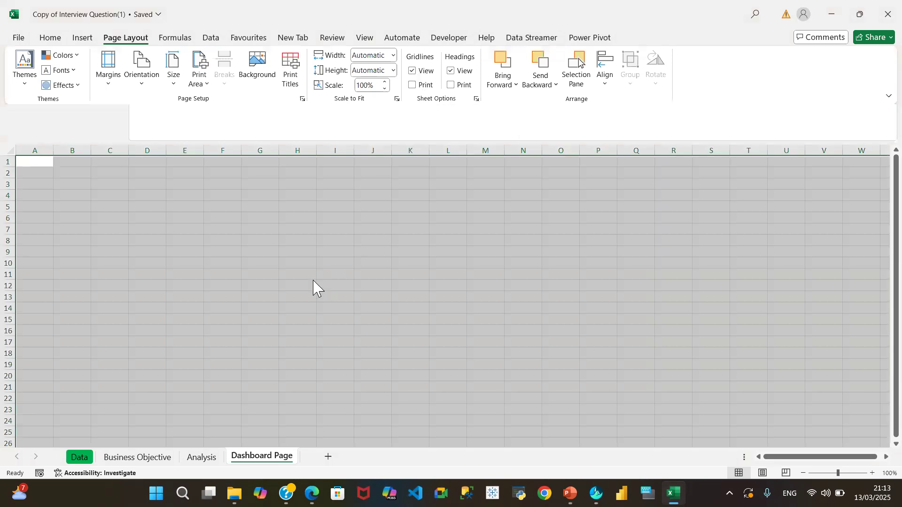
pyautogui.click(412, 71)
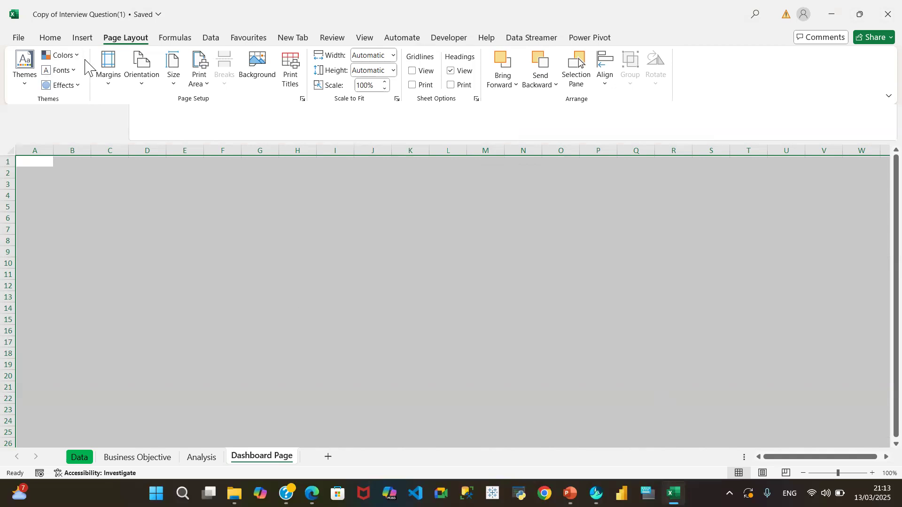
# Fill the entire Dashboard Page sheet with the darkest shade of the theme's blue and return to cell A1.
pyautogui.click(47, 40)
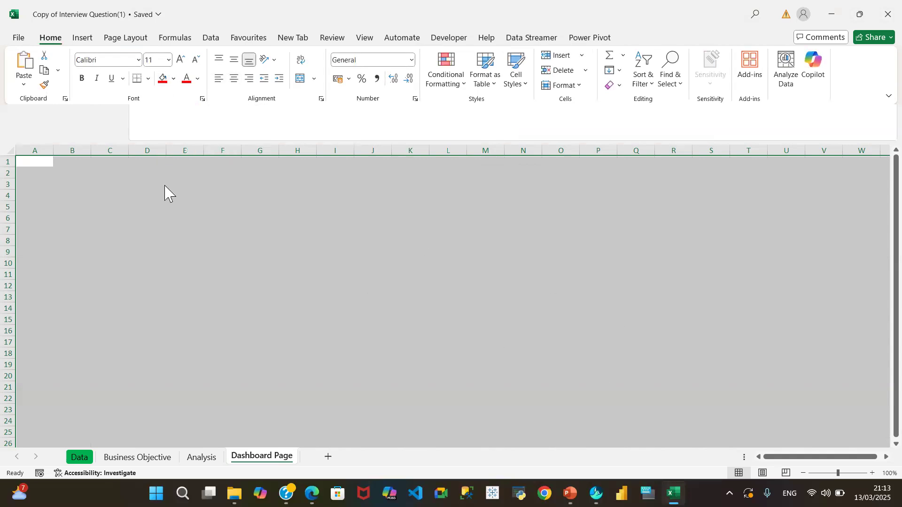
pyautogui.click(174, 80)
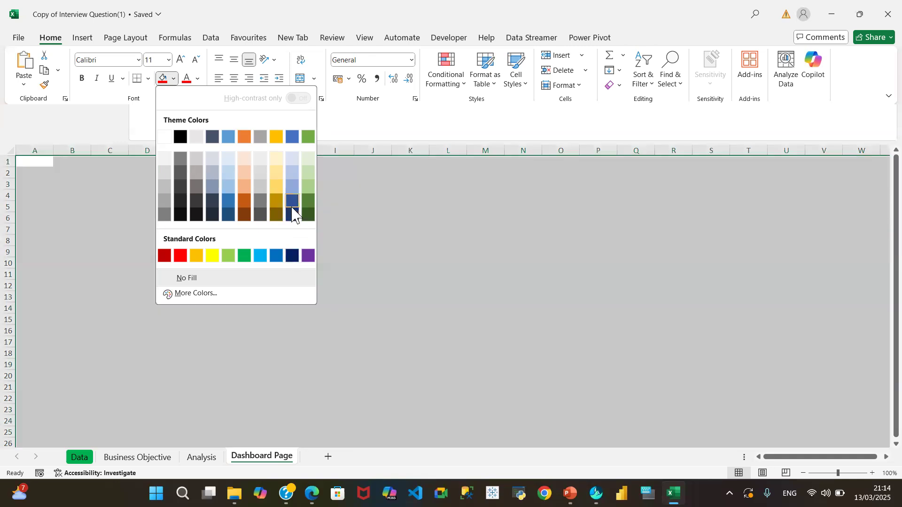
pyautogui.click(294, 214)
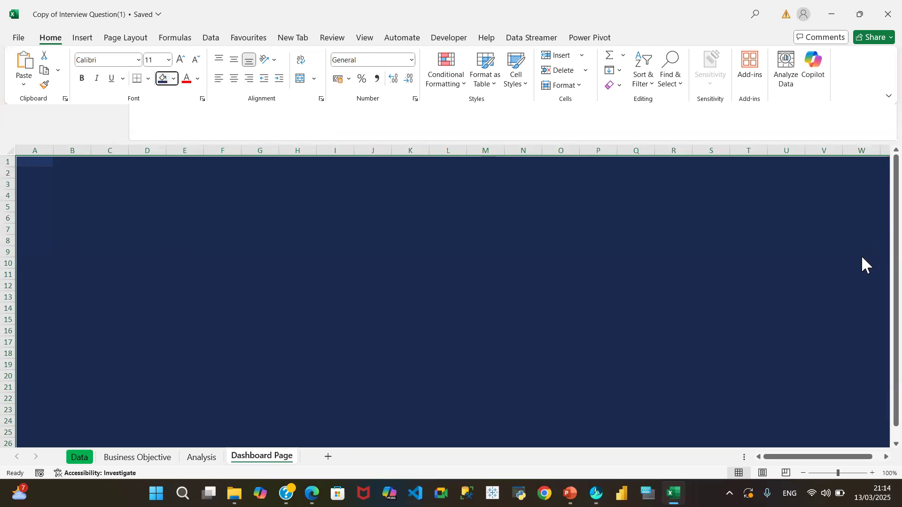
pyautogui.click(252, 291)
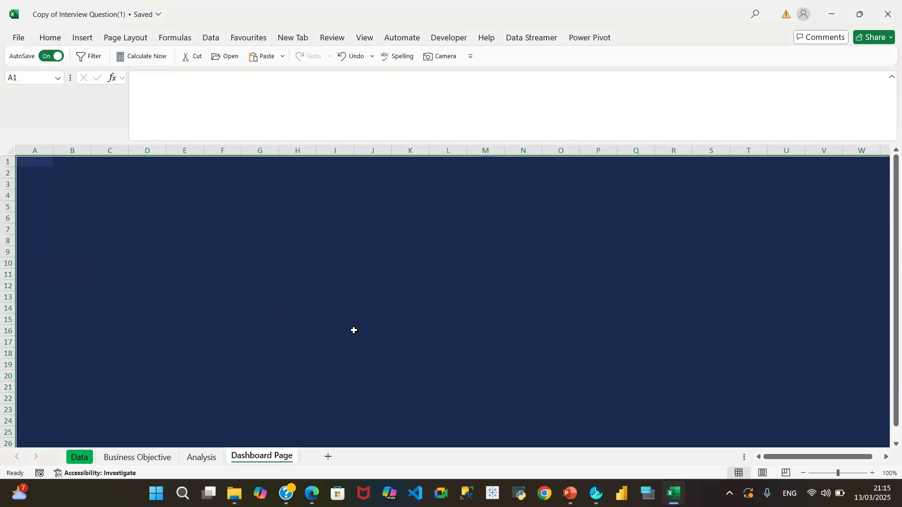
pyautogui.click(173, 225)
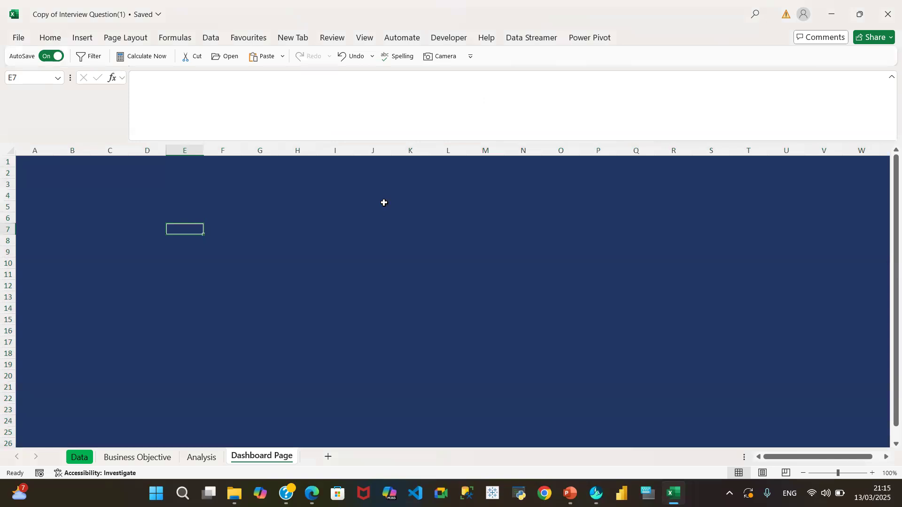
pyautogui.click(36, 161)
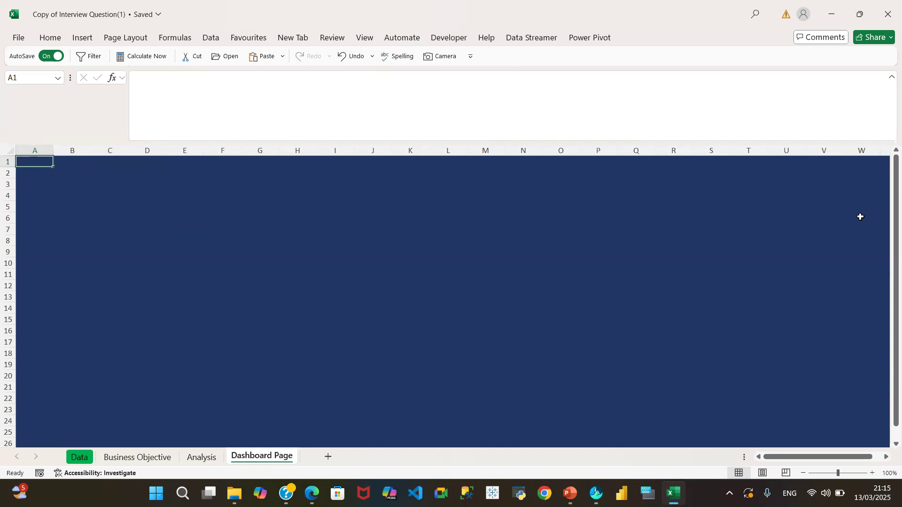
# Insert a text box as a banner across columns A to W in rows 1 and 2.
pyautogui.click(83, 38)
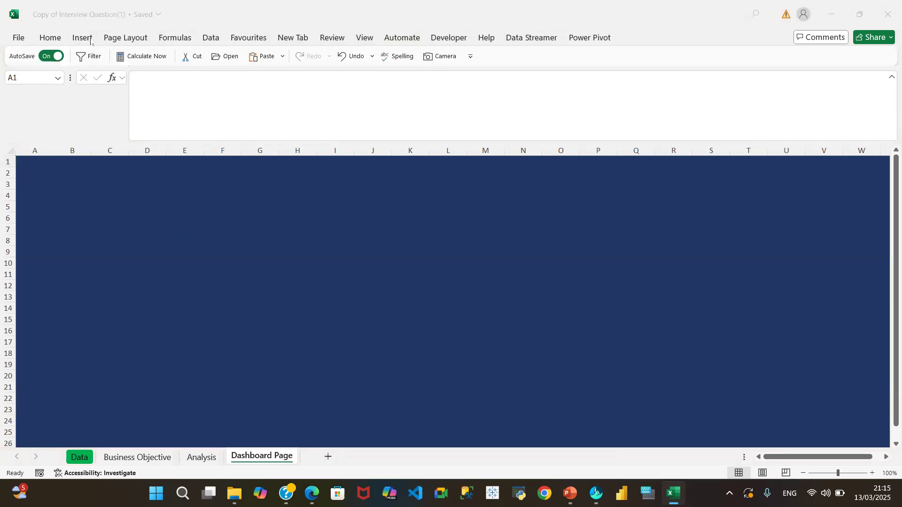
pyautogui.click(88, 38)
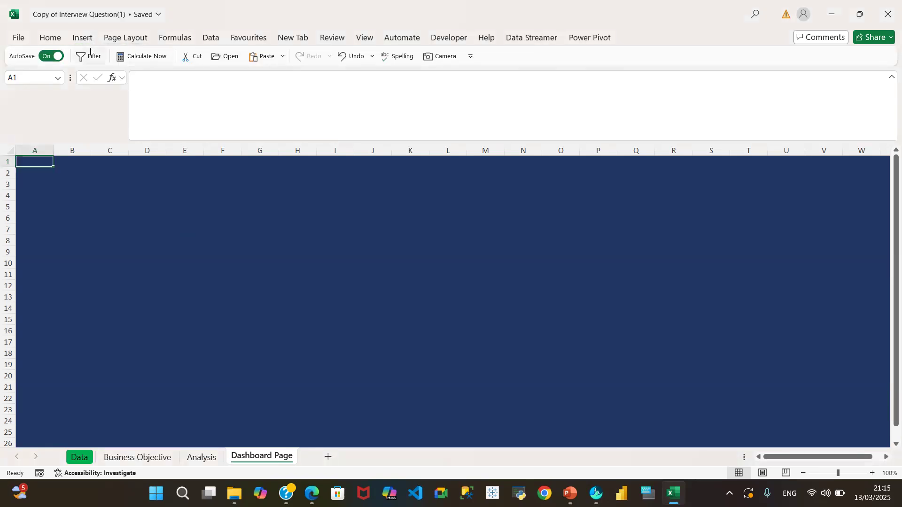
pyautogui.click(82, 38)
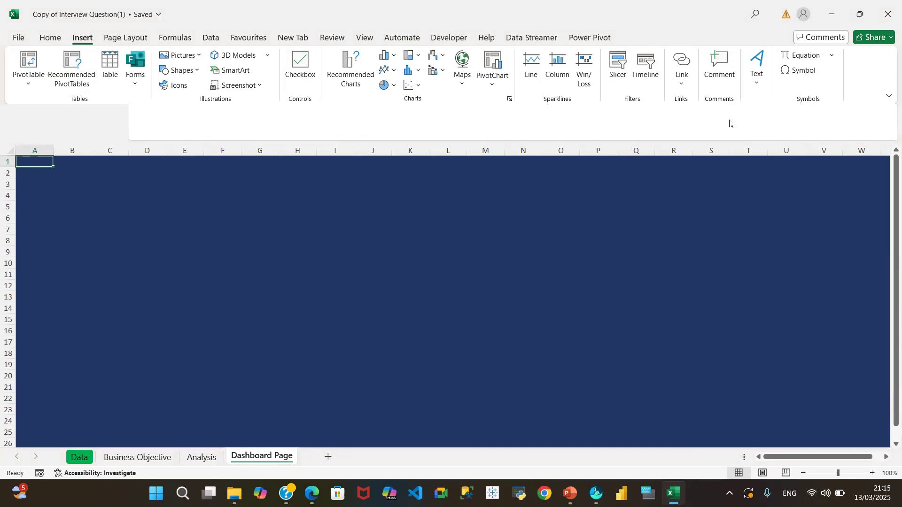
pyautogui.click(756, 75)
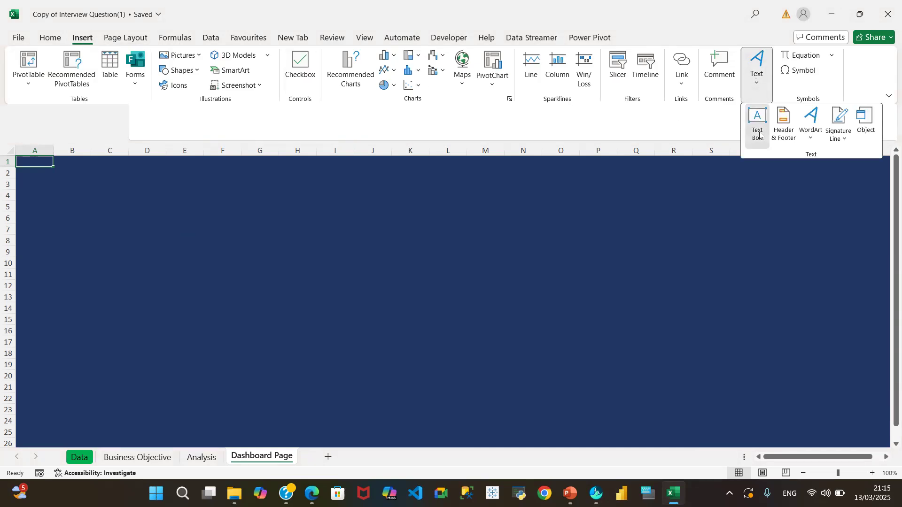
pyautogui.click(759, 134)
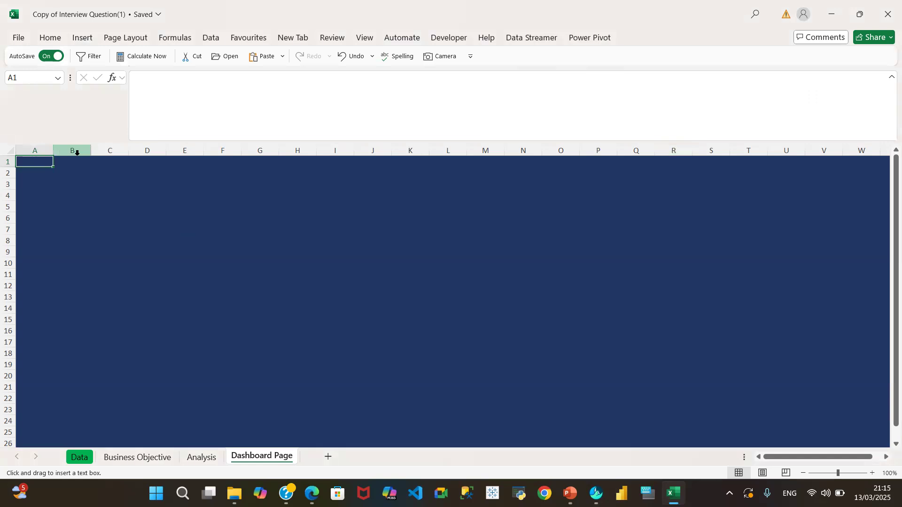
pyautogui.moveTo(66, 157)
pyautogui.mouseDown()
pyautogui.moveTo(181, 181)
pyautogui.moveTo(475, 202)
pyautogui.moveTo(692, 202)
pyautogui.moveTo(888, 175)
pyautogui.mouseUp()
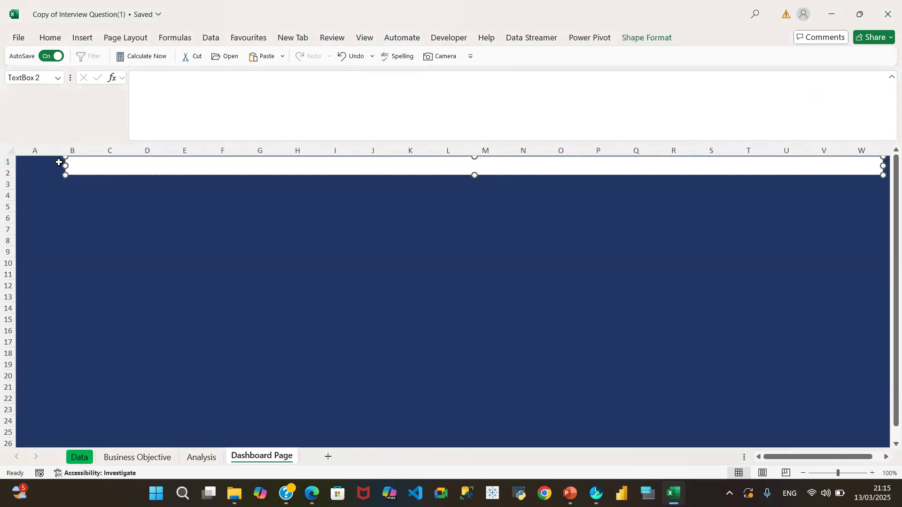
pyautogui.moveTo(65, 166); pyautogui.dragTo(15, 170)
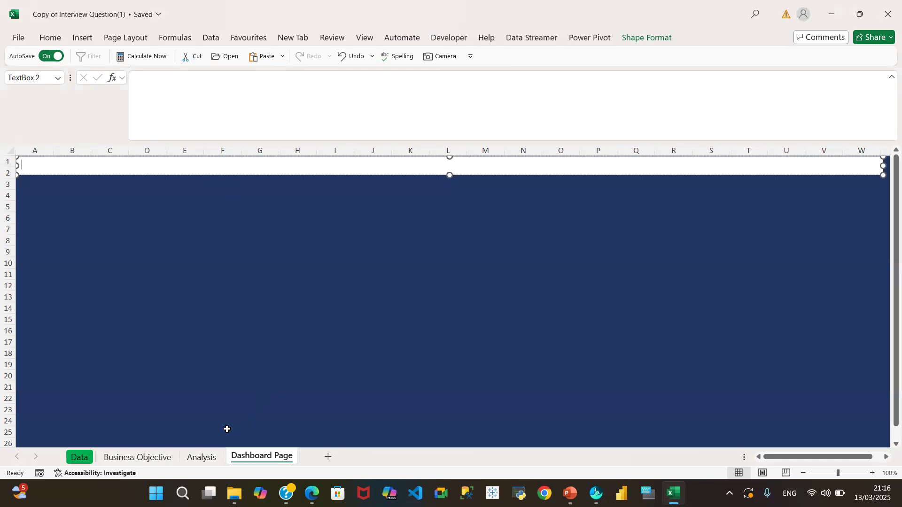
# Consult the Business Objective sheet and enter "Analysis of Number of Hours Services Unavailable" as the title in the dashboard's text box.
pyautogui.click(104, 459)
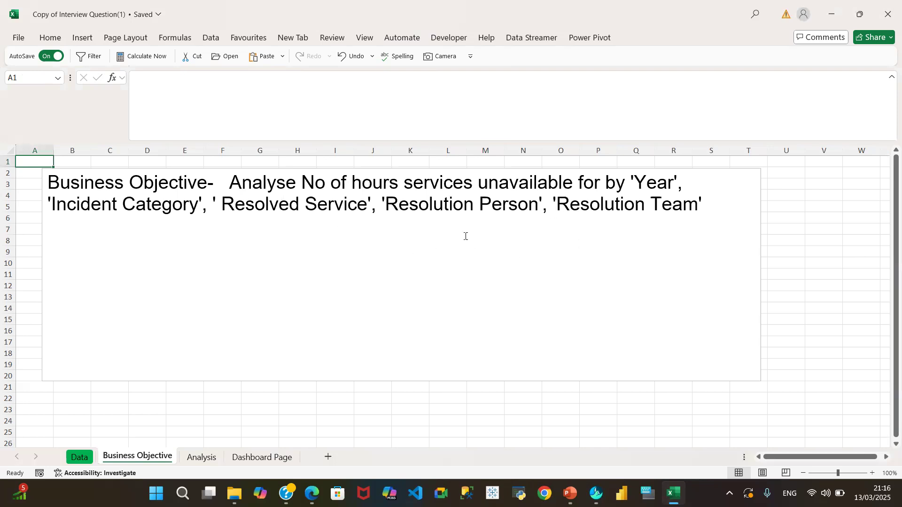
pyautogui.click(259, 461)
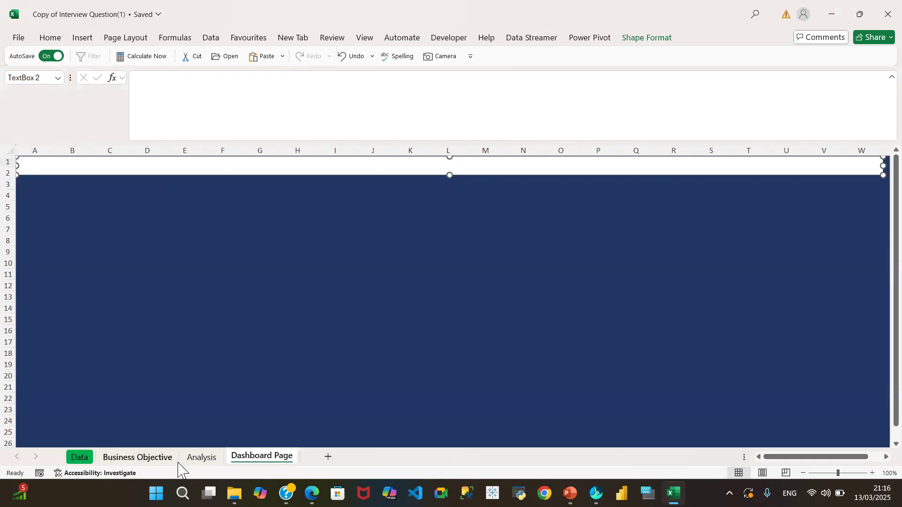
pyautogui.click(140, 463)
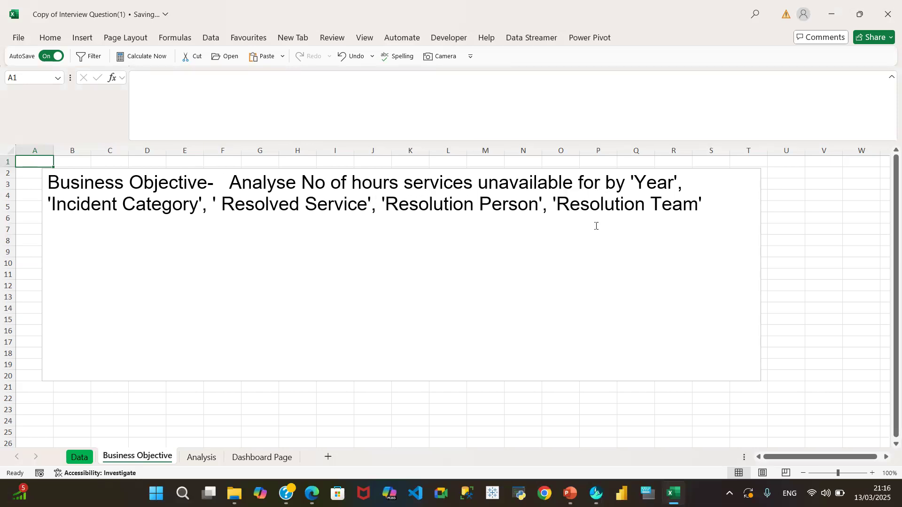
pyautogui.click(266, 458)
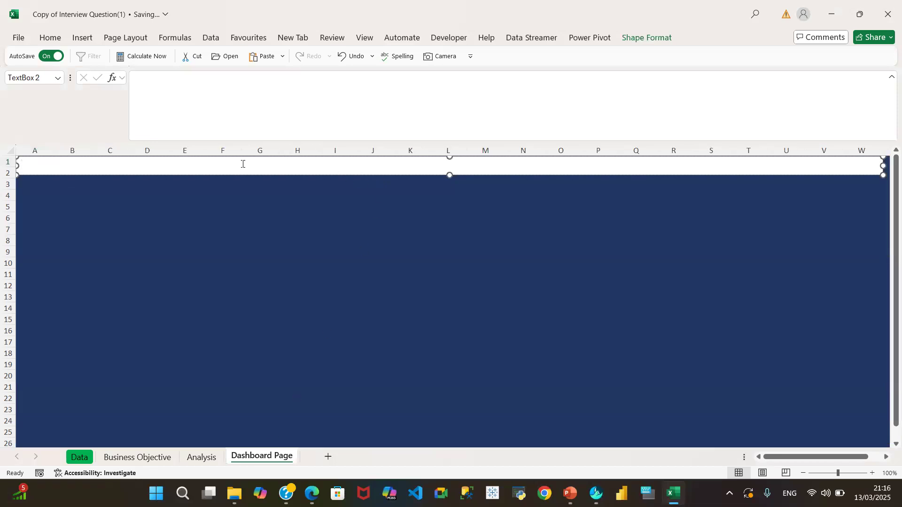
pyautogui.write('Analysis of Number of Hours Services')
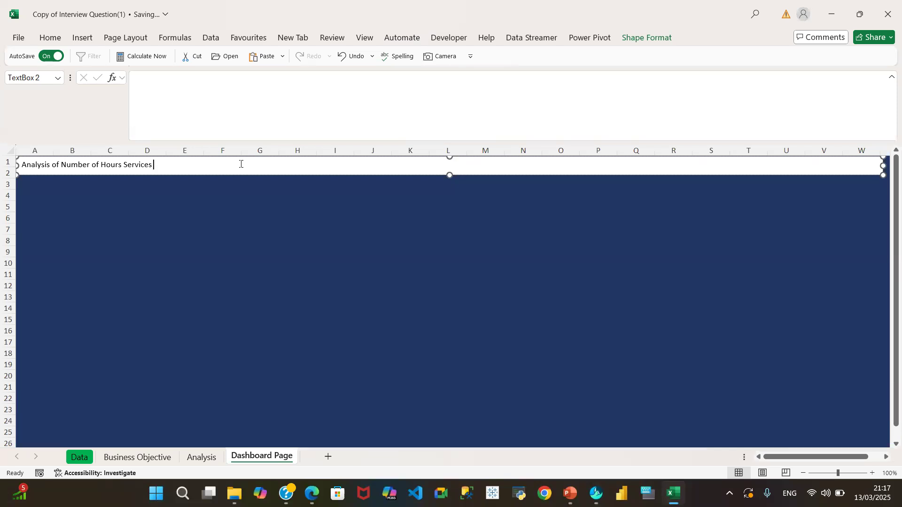
pyautogui.write('Unavailable')
# Center the banner title horizontally and set its font to Amasis MT Pro Black.
pyautogui.moveTo(208, 166); pyautogui.dragTo(24, 166)
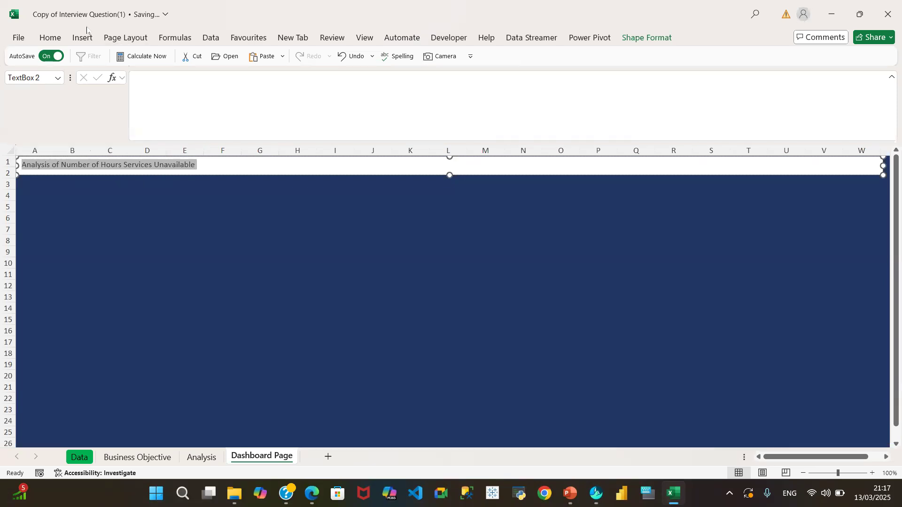
pyautogui.click(45, 39)
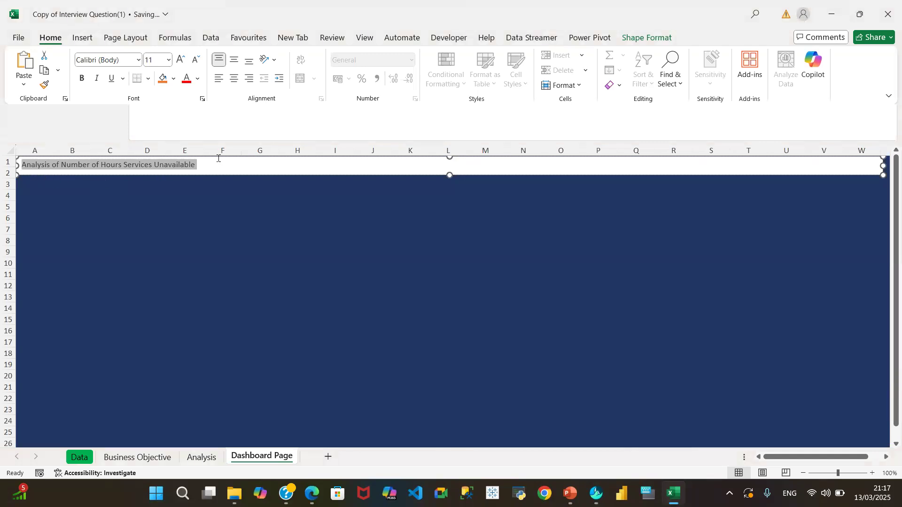
pyautogui.click(234, 80)
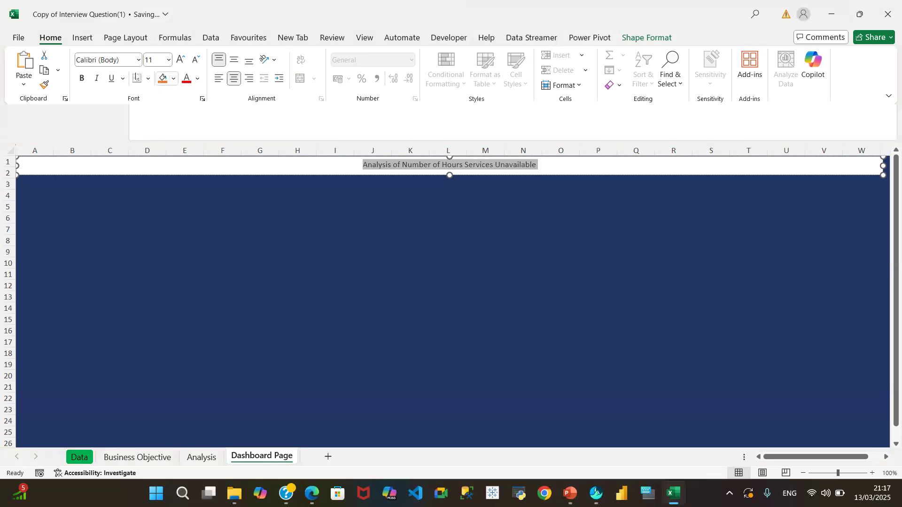
pyautogui.click(139, 62)
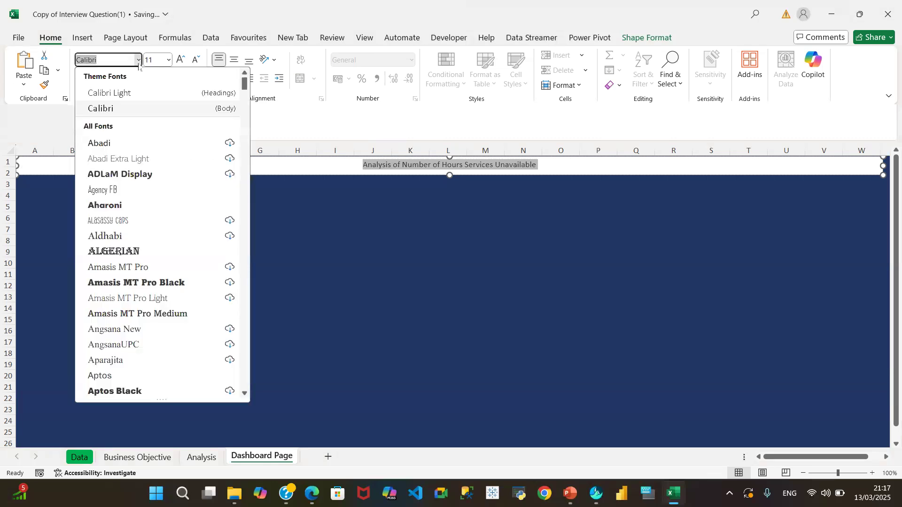
pyautogui.write('Abadi')
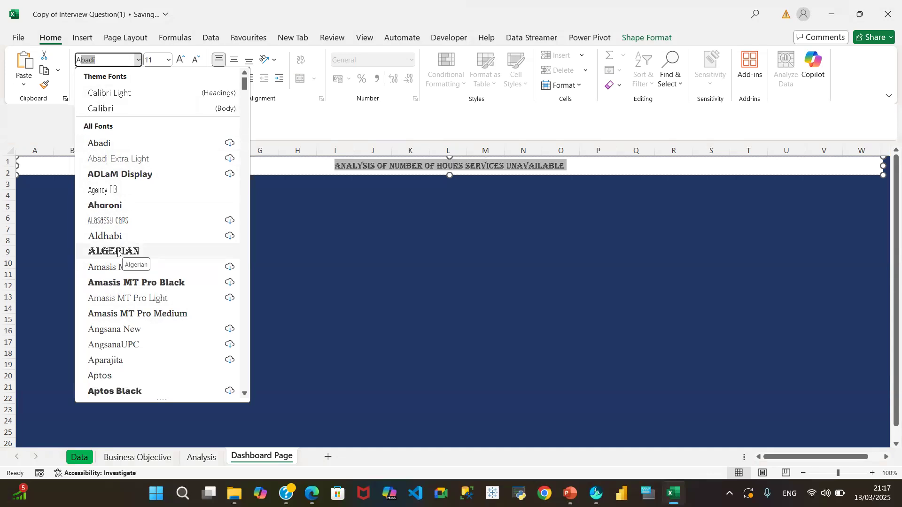
pyautogui.click(132, 283)
pyautogui.press('Escape')
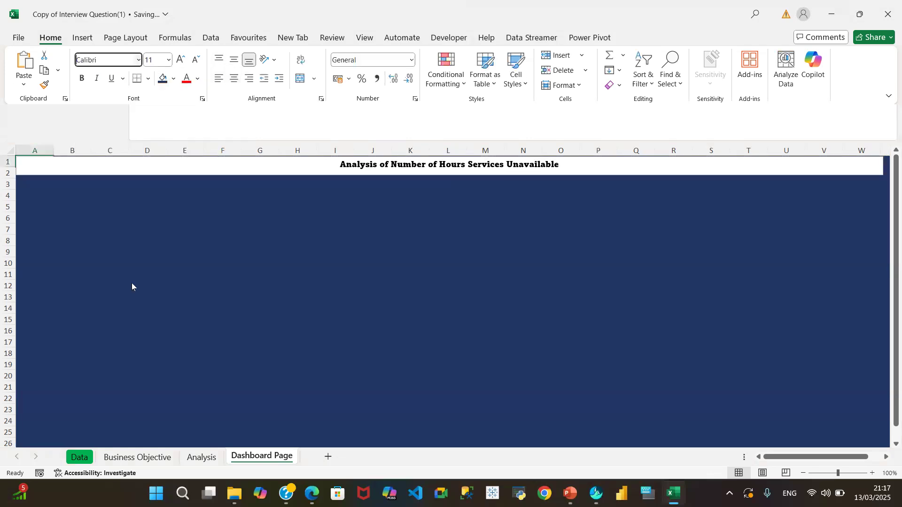
pyautogui.click(137, 61)
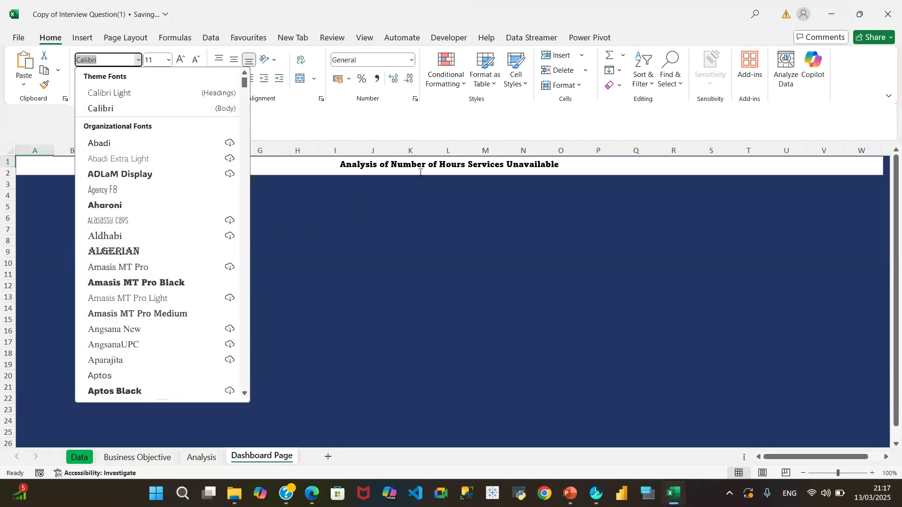
pyautogui.press('Escape')
pyautogui.press('Escape')
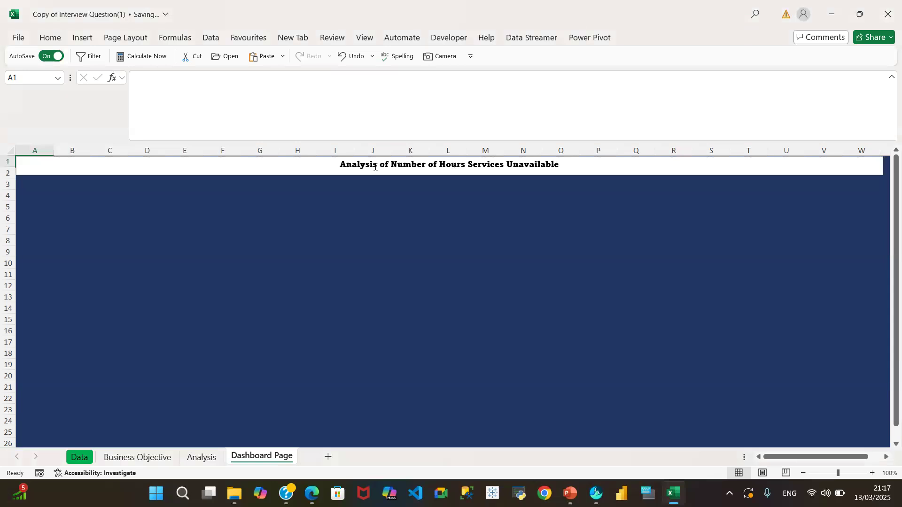
# Select the whole banner title and set its font size to 20.
pyautogui.click(577, 171)
pyautogui.moveTo(572, 163); pyautogui.dragTo(362, 165)
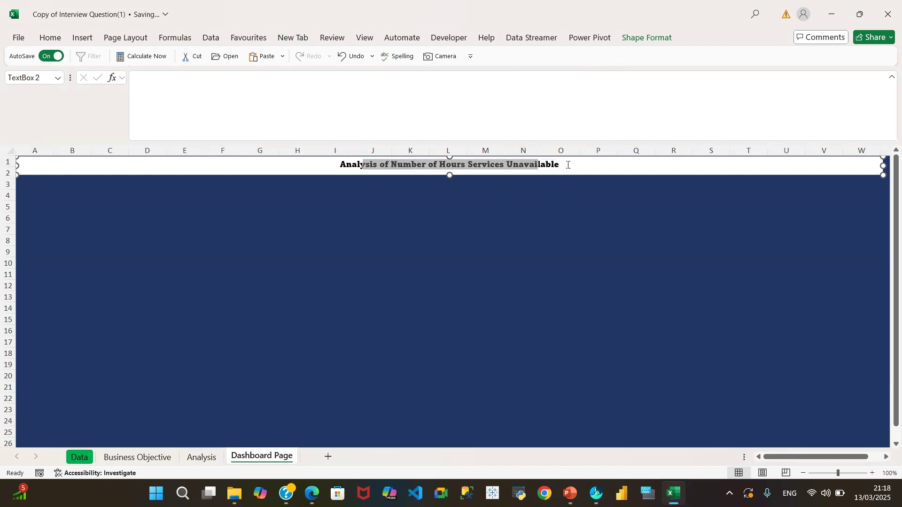
pyautogui.click(568, 164)
pyautogui.moveTo(538, 165); pyautogui.dragTo(355, 160)
pyautogui.click(574, 172)
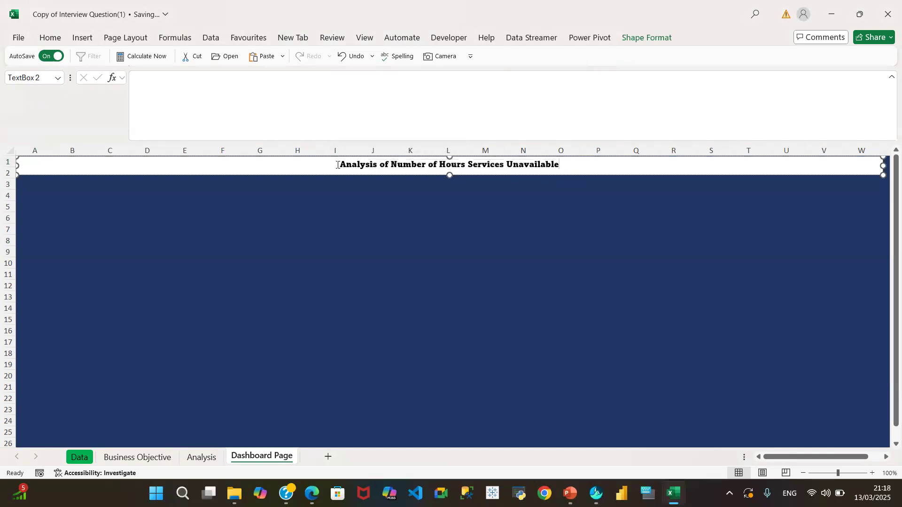
pyautogui.moveTo(336, 165); pyautogui.dragTo(534, 167)
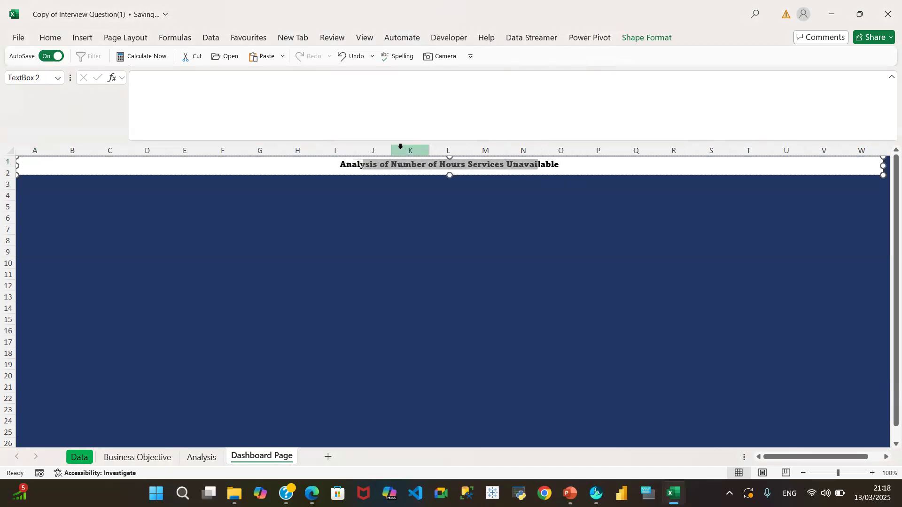
pyautogui.click(335, 164)
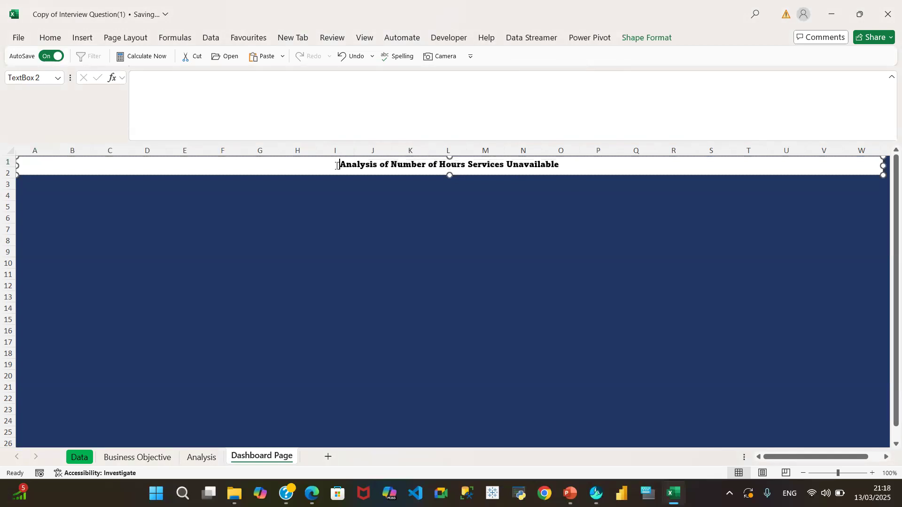
pyautogui.moveTo(337, 165); pyautogui.dragTo(517, 168)
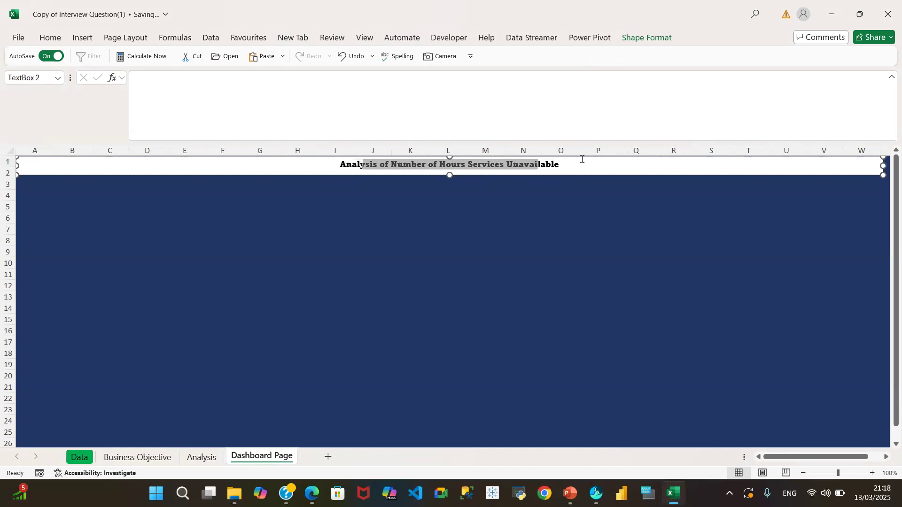
pyautogui.click(561, 166)
pyautogui.moveTo(565, 162); pyautogui.dragTo(324, 158)
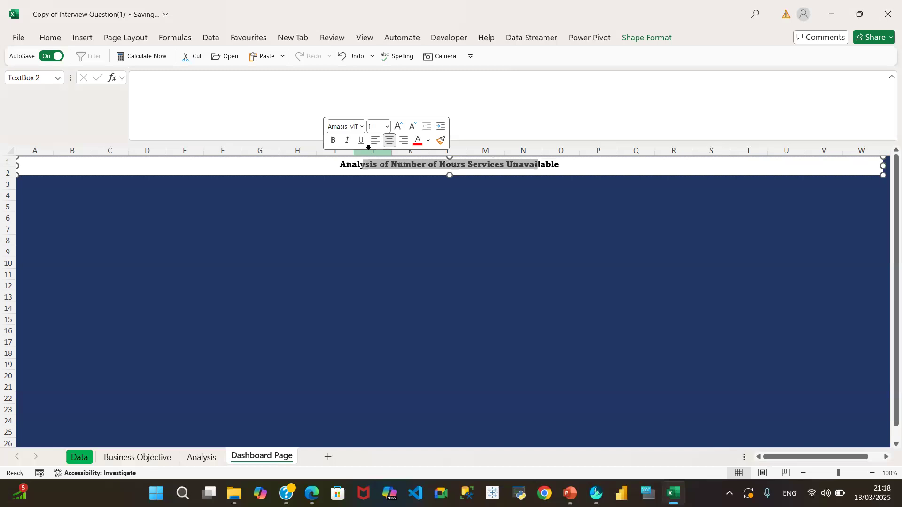
pyautogui.click(388, 127)
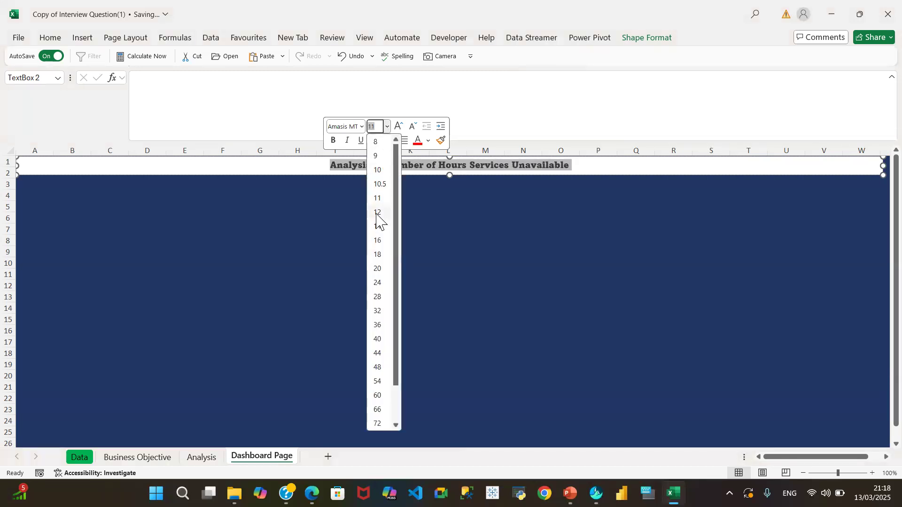
pyautogui.click(377, 267)
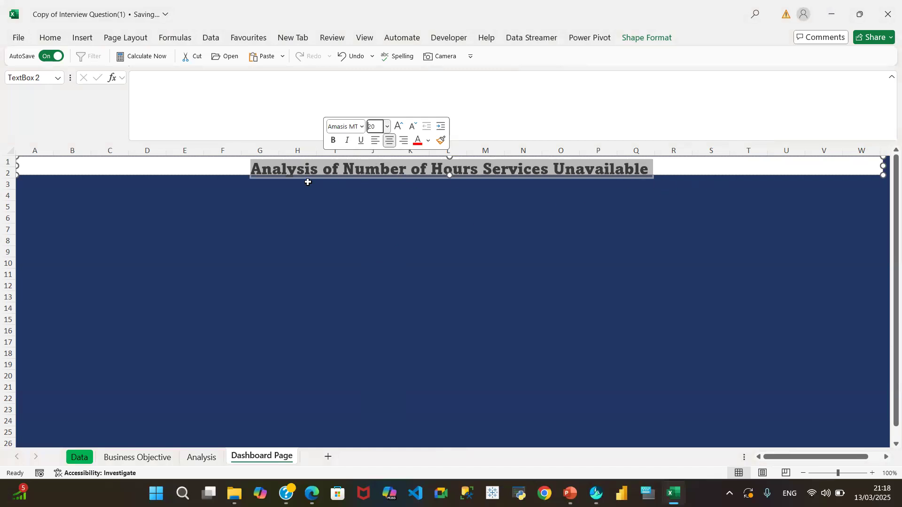
# Set the font size of the whole banner title to 18.
pyautogui.click(682, 168)
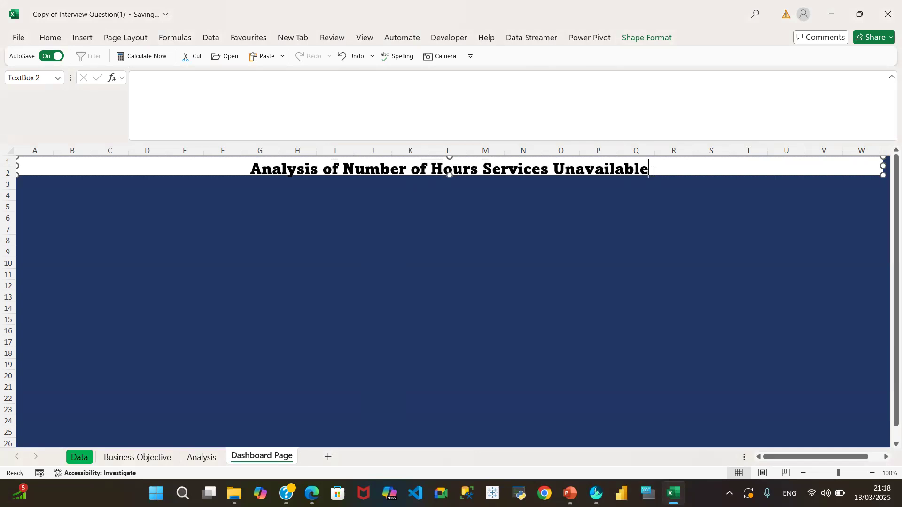
pyautogui.moveTo(651, 169); pyautogui.dragTo(264, 164)
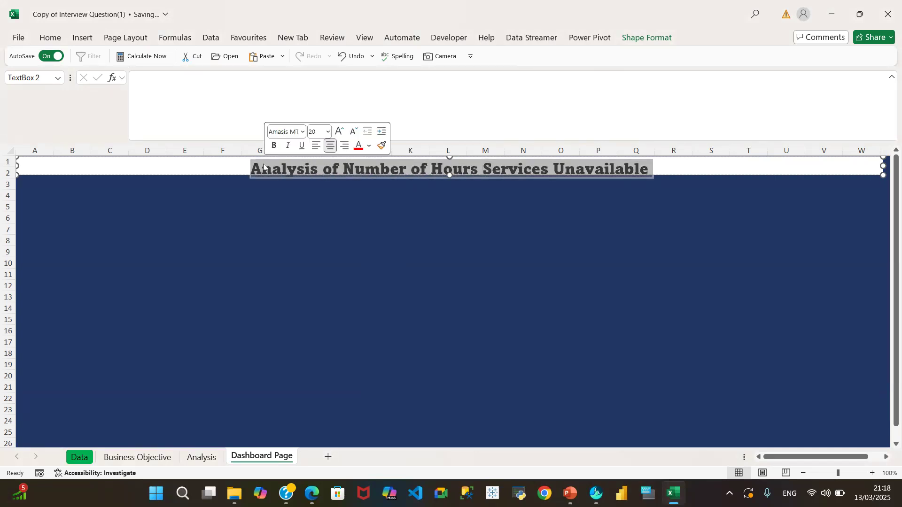
pyautogui.click(328, 132)
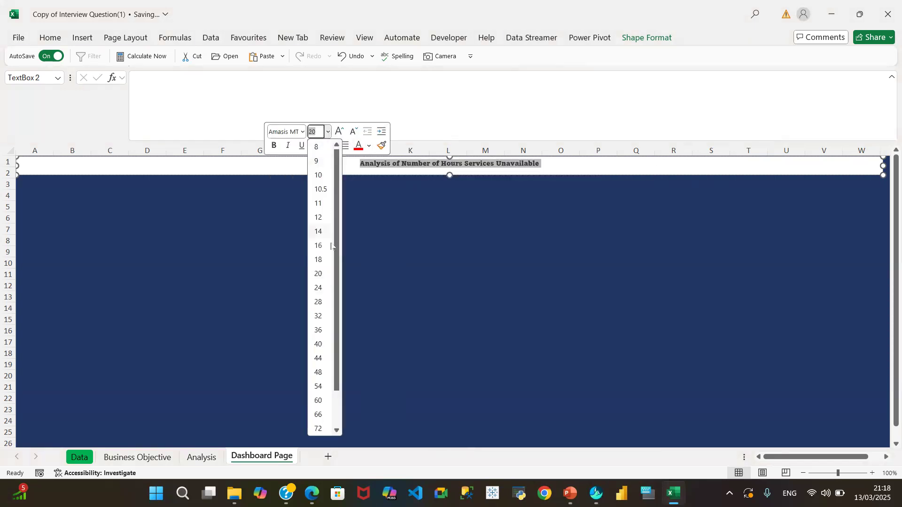
pyautogui.click(318, 259)
pyautogui.click(714, 169)
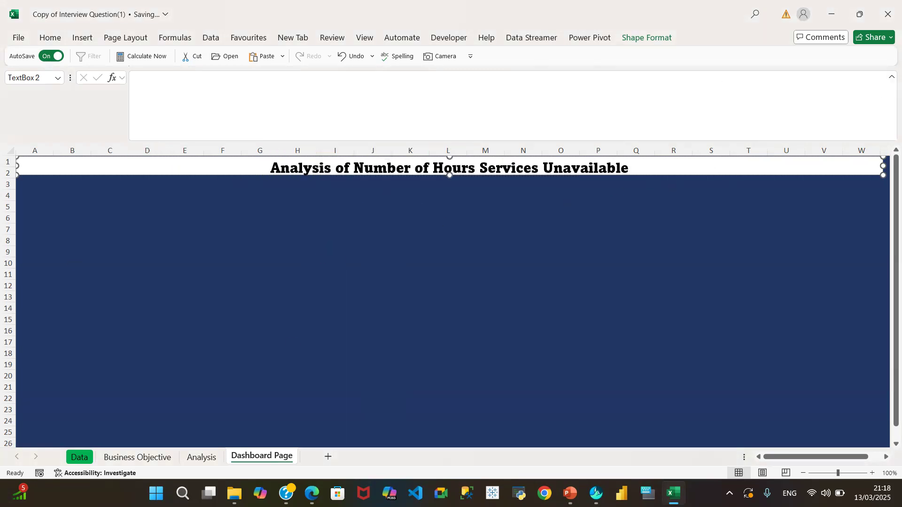
# Extend the title banner's right edge to the end of column X, matching the dark blue area.
pyautogui.press('Home')
pyautogui.moveTo(884, 166); pyautogui.dragTo(890, 164)
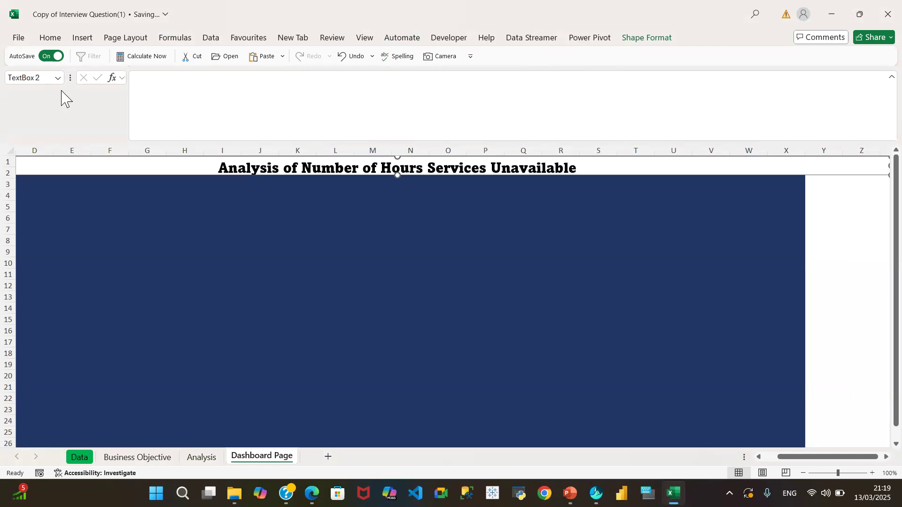
pyautogui.click(351, 62)
pyautogui.moveTo(768, 165); pyautogui.dragTo(803, 170)
pyautogui.moveTo(789, 457); pyautogui.dragTo(734, 474)
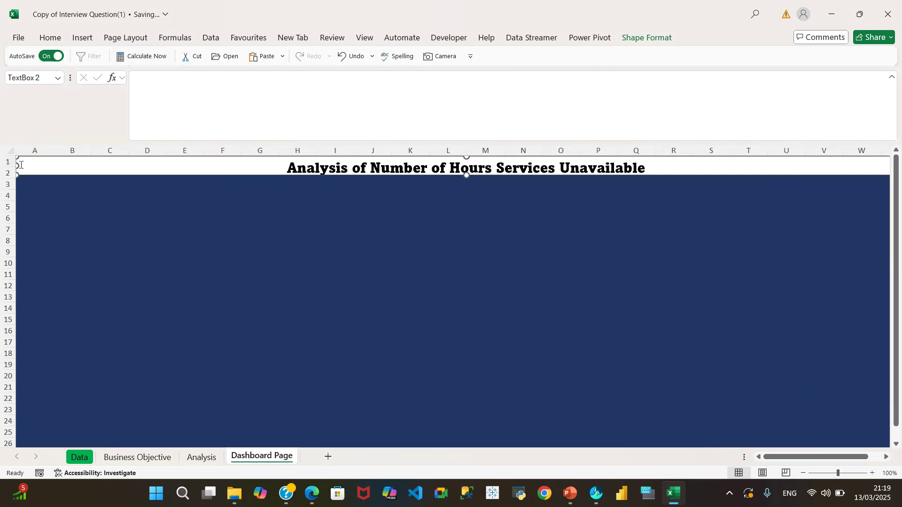
# Set the banner's text to No Outline and its shape to No Fill.
pyautogui.click(50, 38)
pyautogui.click(93, 161)
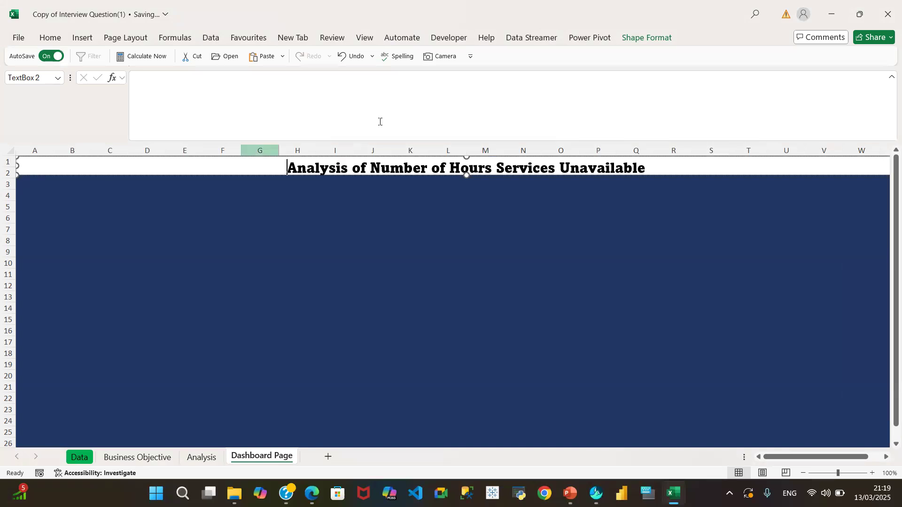
pyautogui.click(639, 38)
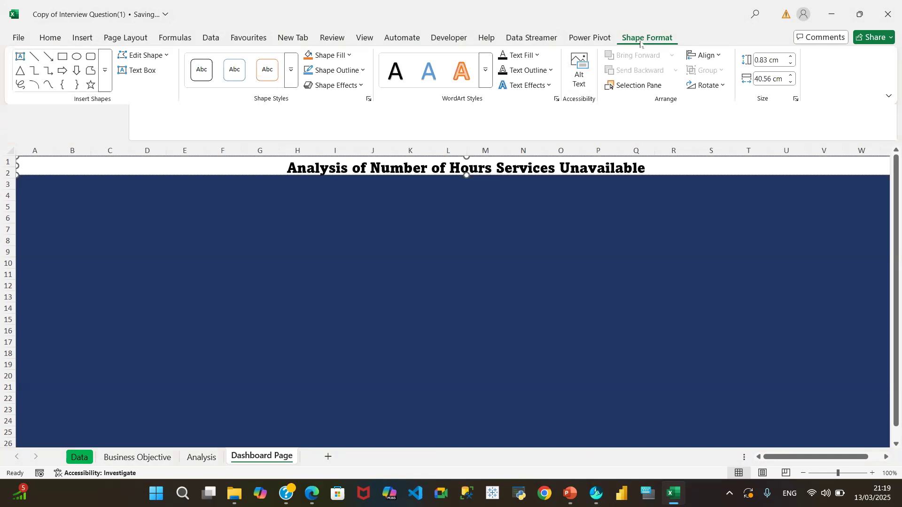
pyautogui.click(552, 72)
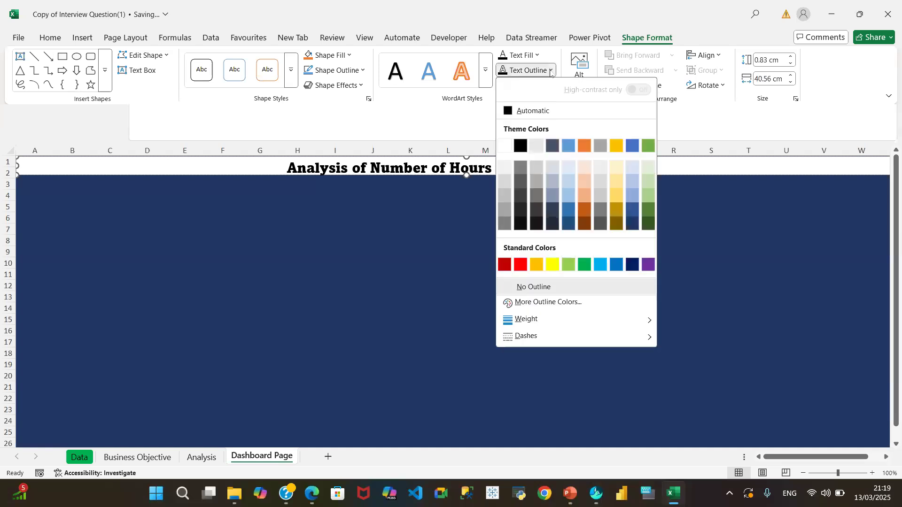
pyautogui.click(557, 283)
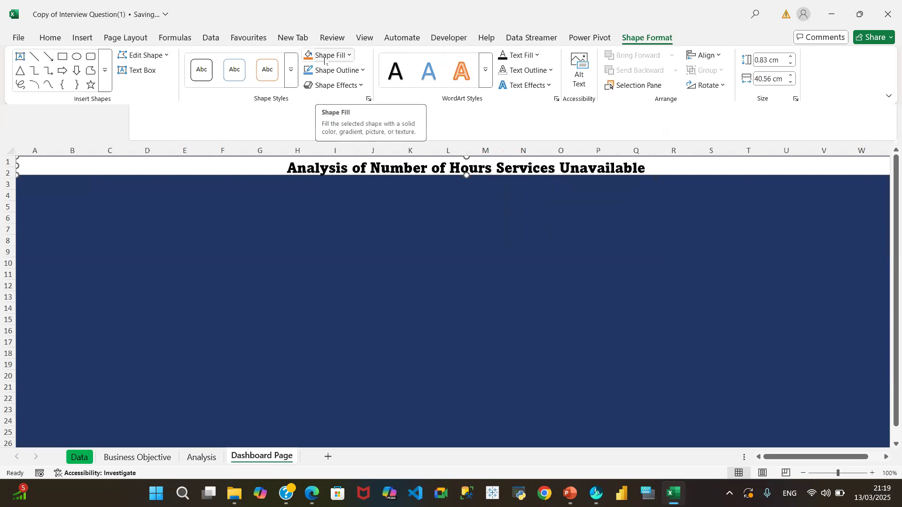
pyautogui.click(349, 56)
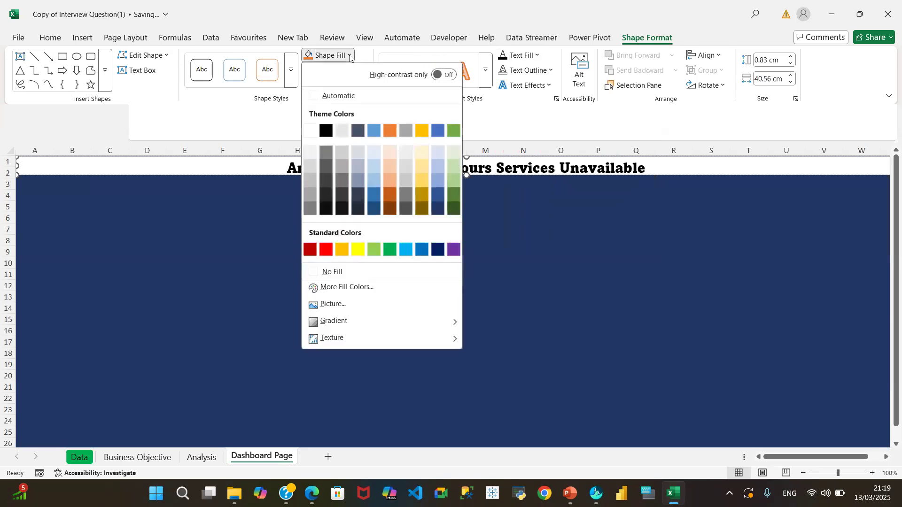
pyautogui.click(330, 273)
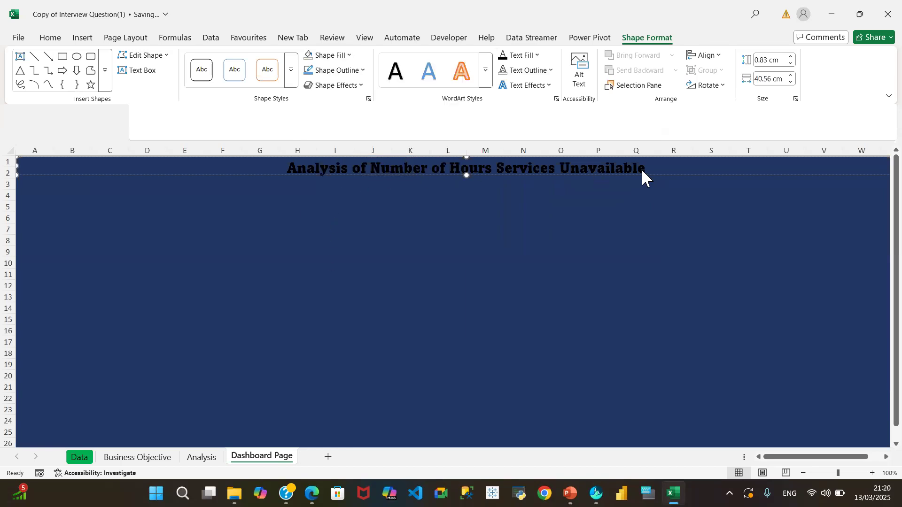
# Change the font color of the whole banner title to white.
pyautogui.moveTo(649, 170); pyautogui.dragTo(318, 175)
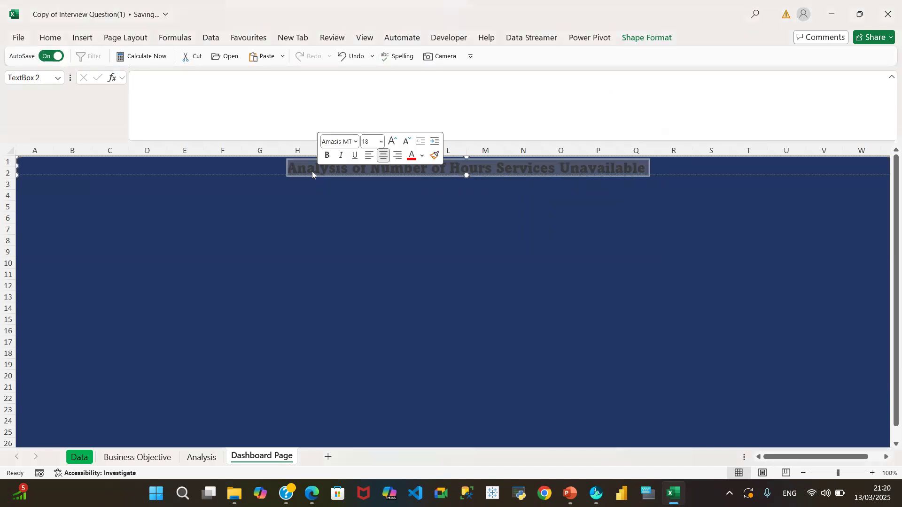
pyautogui.click(51, 40)
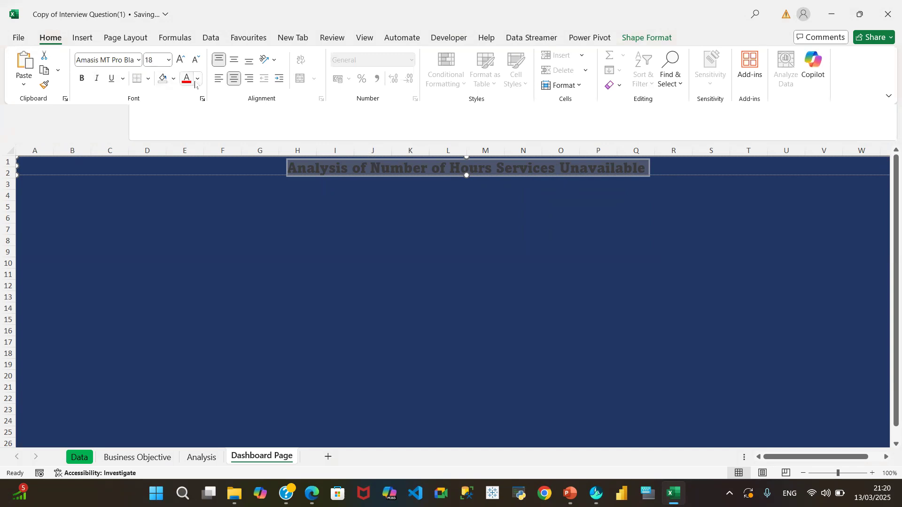
pyautogui.click(197, 79)
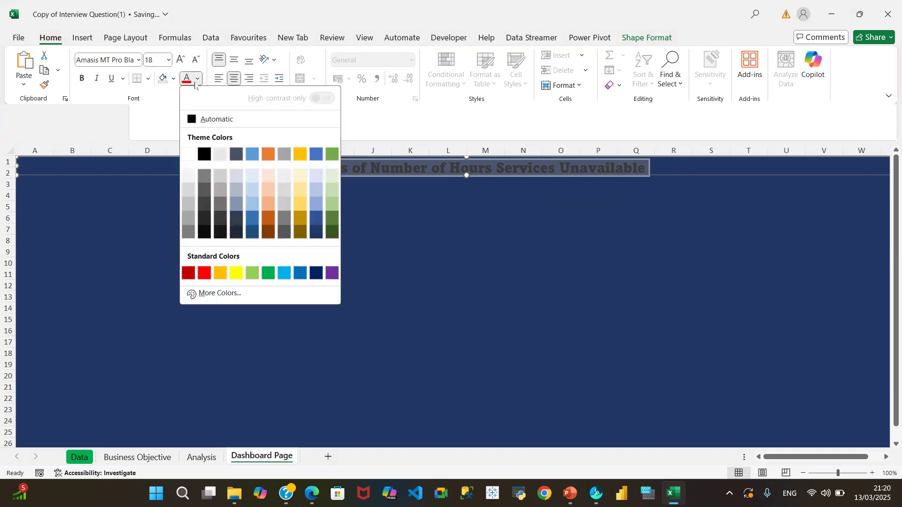
pyautogui.click(188, 155)
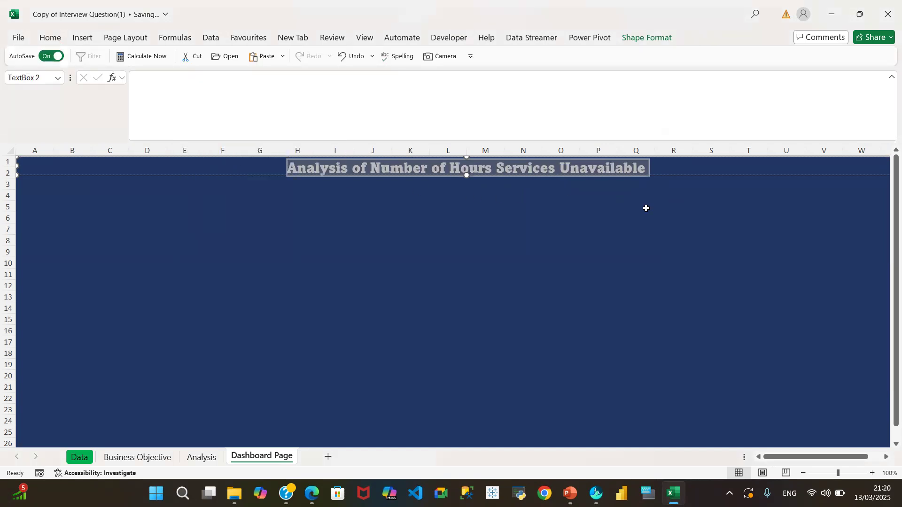
pyautogui.click(446, 223)
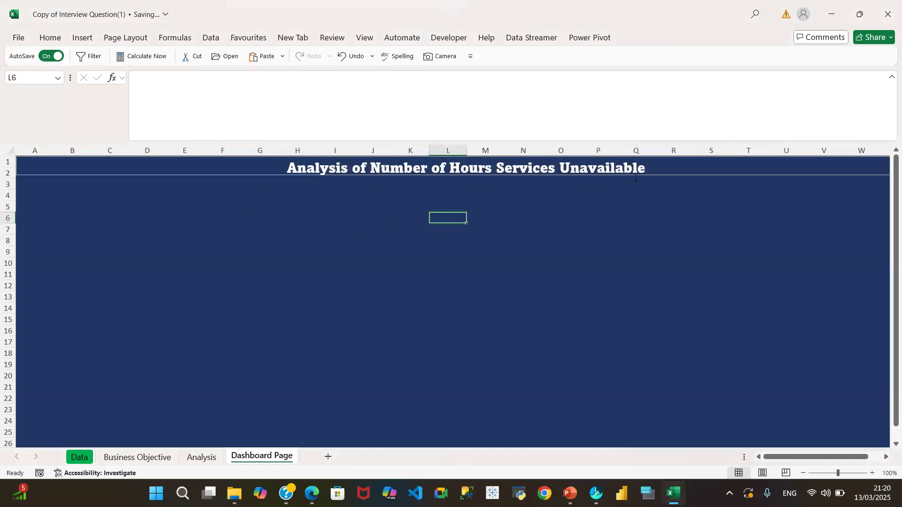
# Remove the border around the title banner by setting its shape outline to No Outline.
pyautogui.click(304, 163)
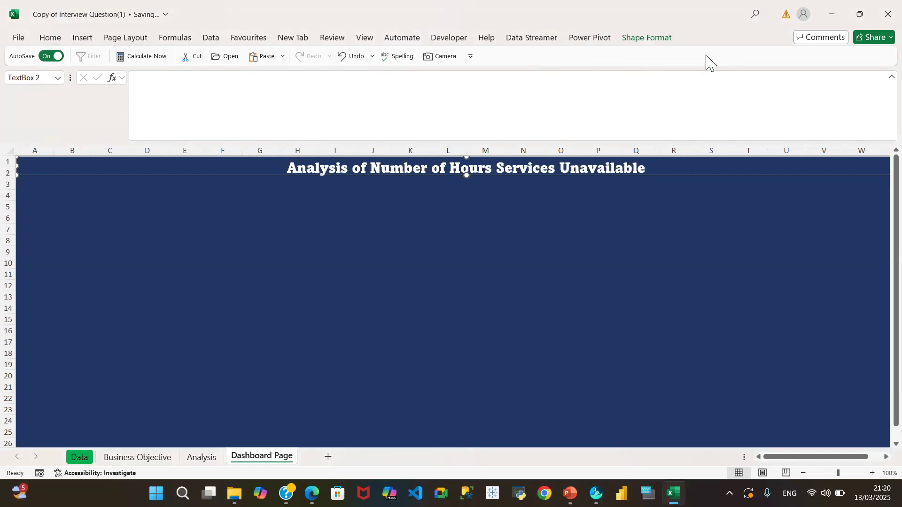
pyautogui.click(653, 41)
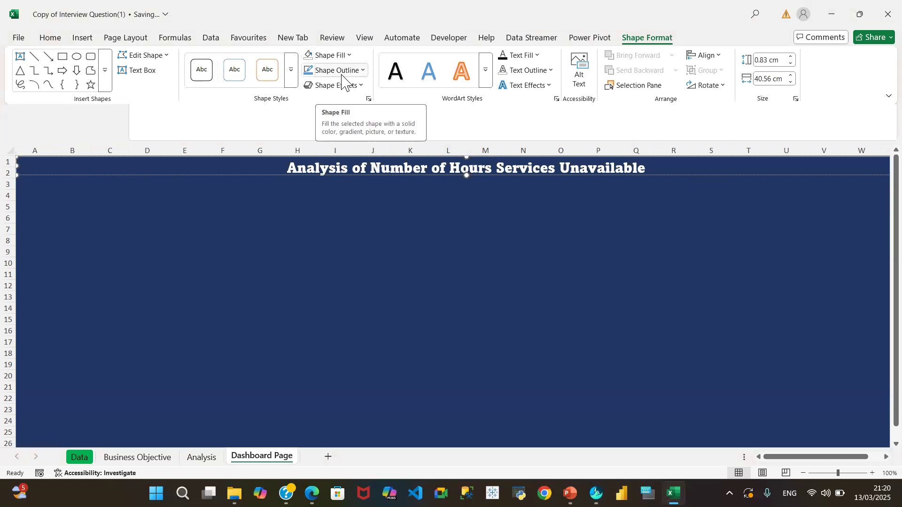
pyautogui.click(363, 71)
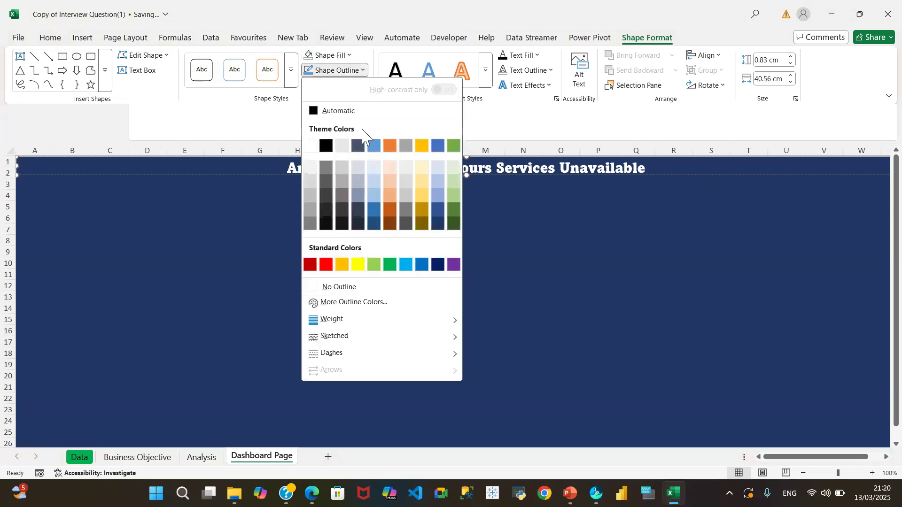
pyautogui.click(346, 288)
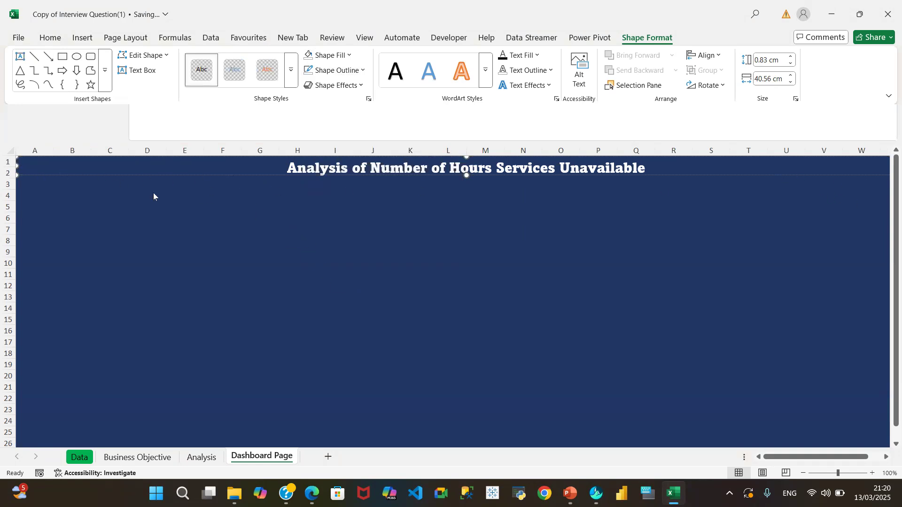
pyautogui.click(136, 232)
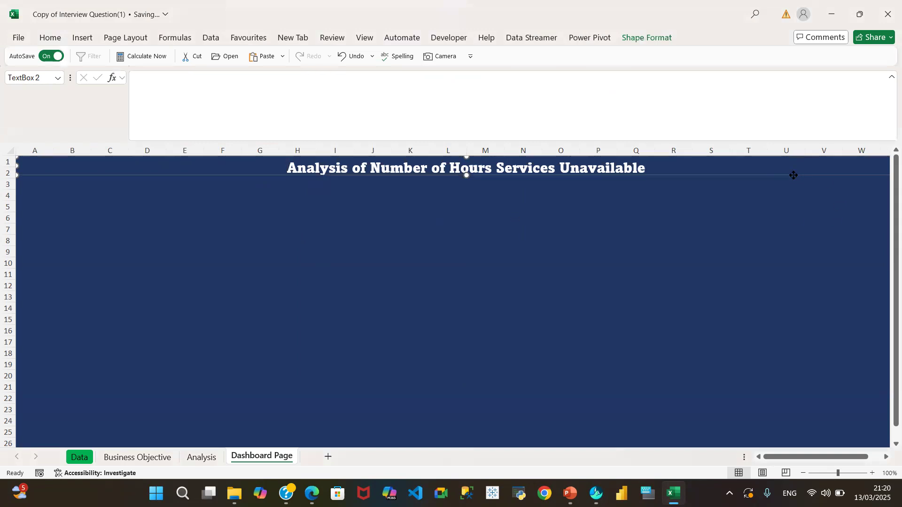
pyautogui.click(642, 40)
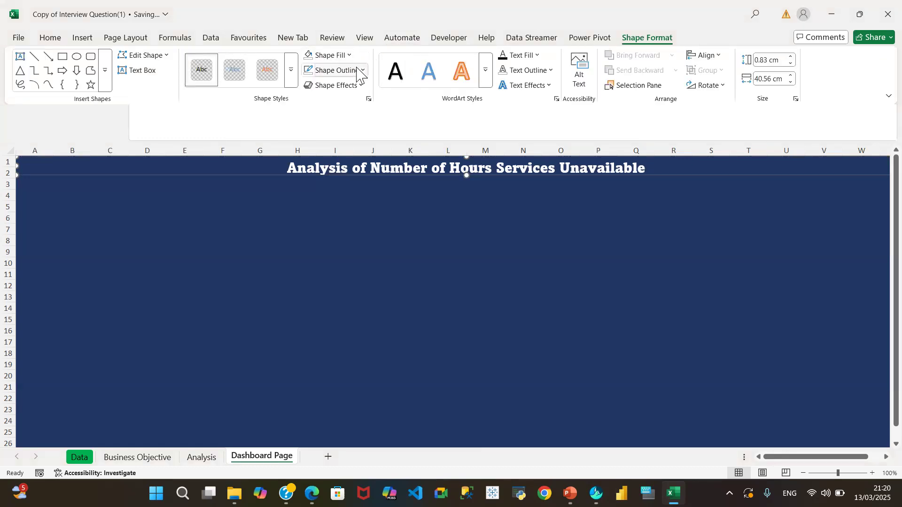
pyautogui.click(363, 71)
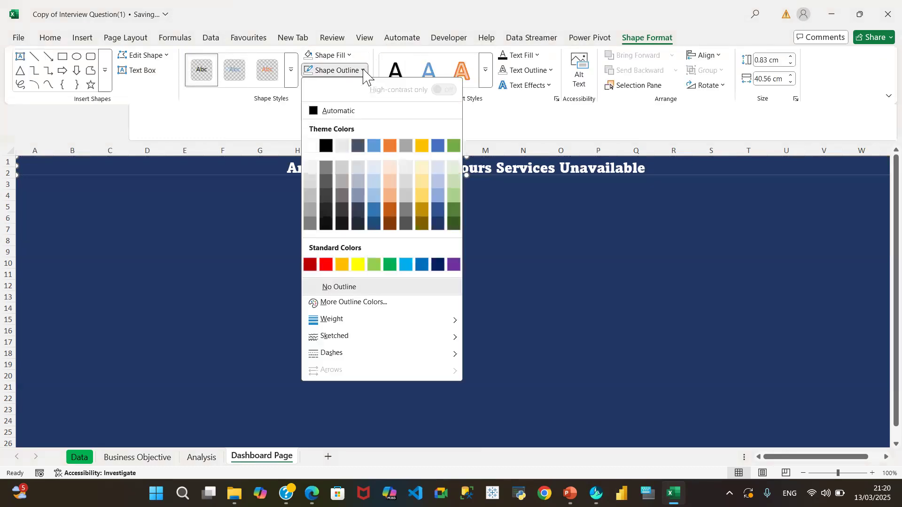
pyautogui.click(352, 287)
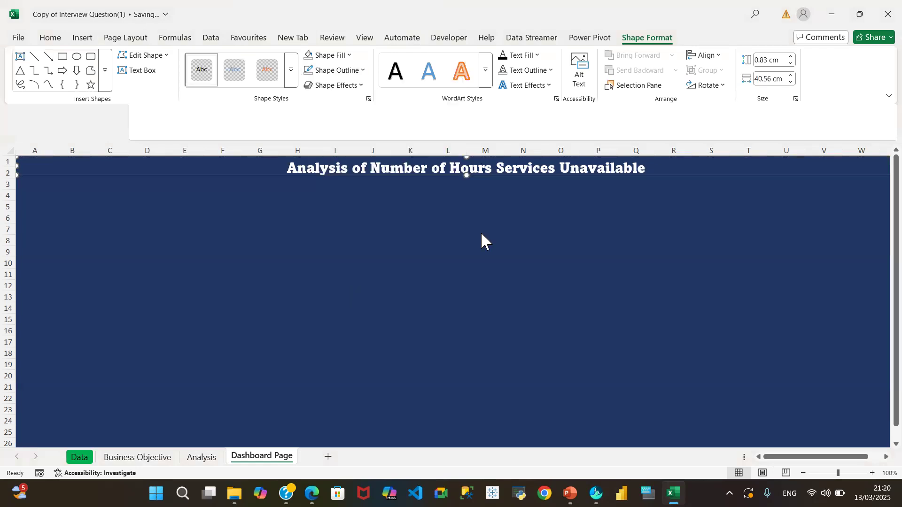
pyautogui.click(196, 200)
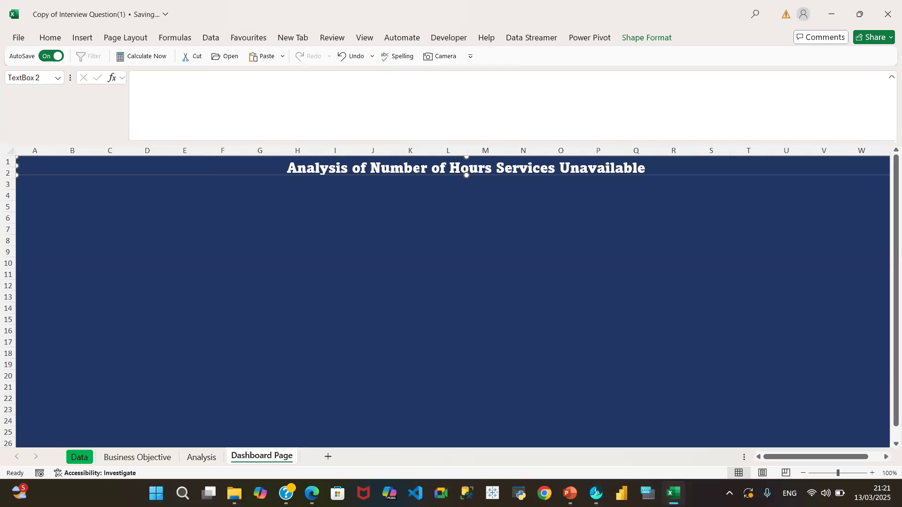
# On the Analysis sheet, filter the Incident Source pivot table to sources whose sum of hours service unavailable is greater than 10.
pyautogui.click(201, 458)
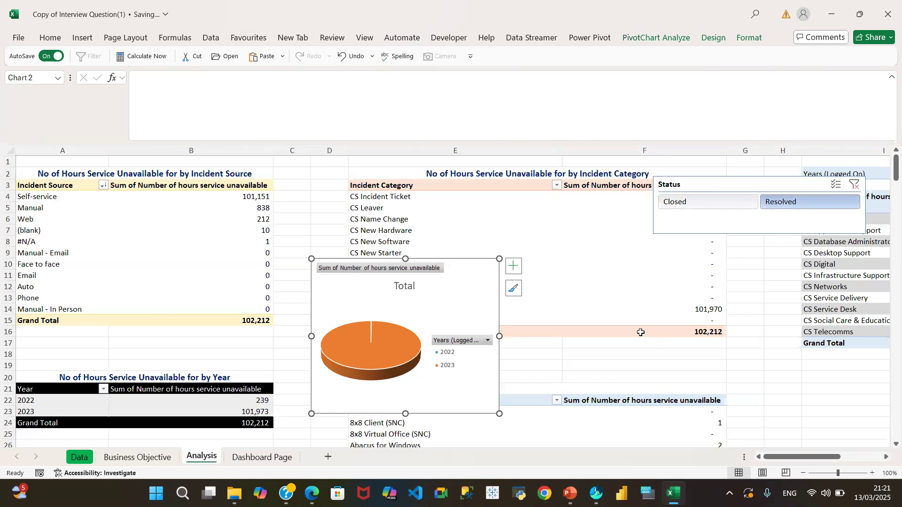
pyautogui.click(268, 460)
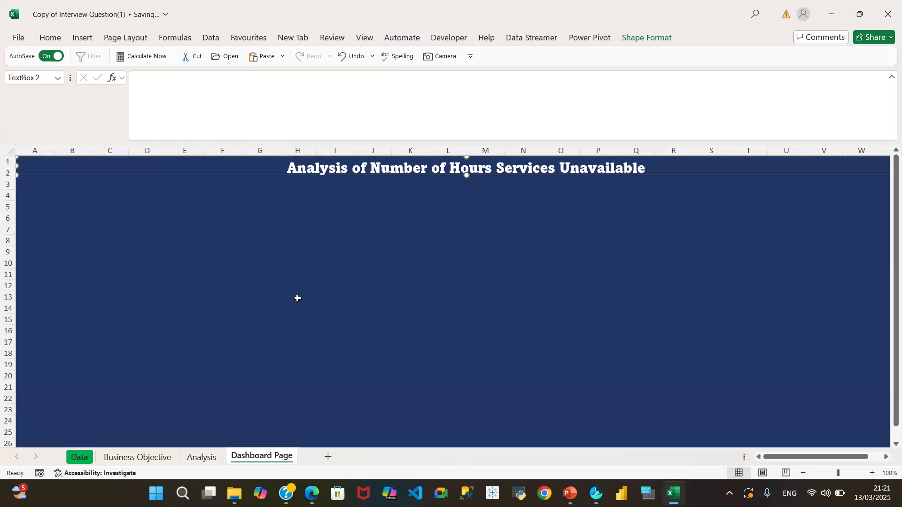
pyautogui.click(202, 458)
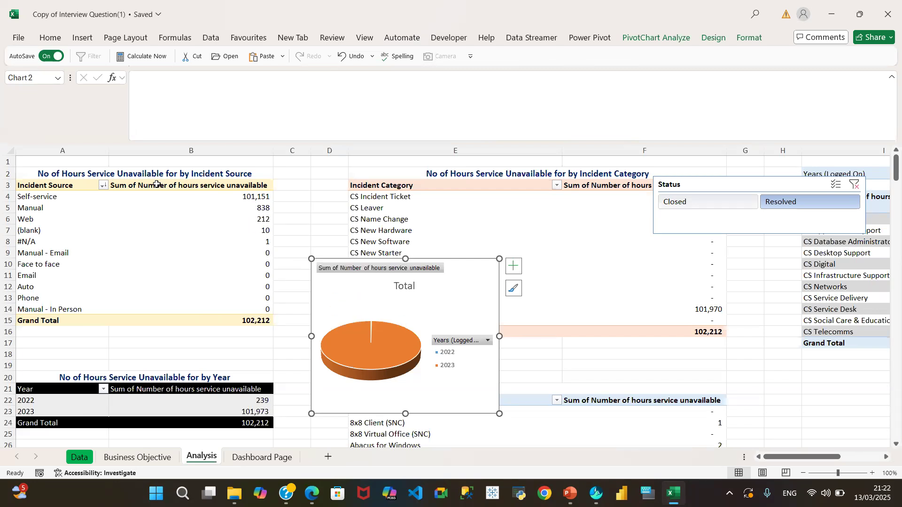
pyautogui.click(13, 230)
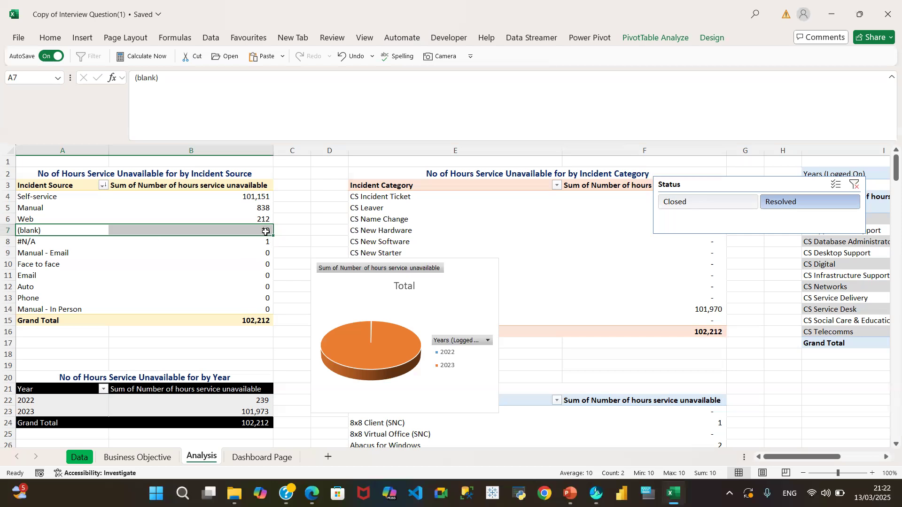
pyautogui.click(103, 186)
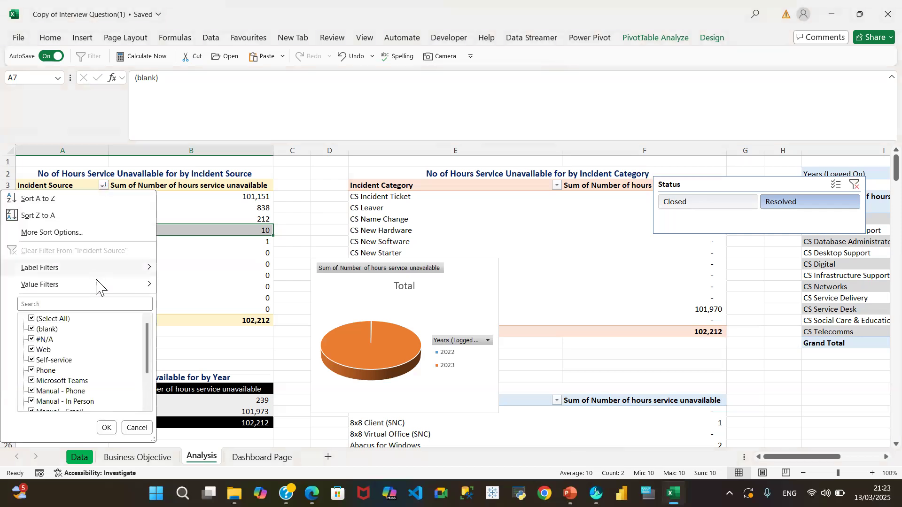
pyautogui.moveTo(97, 289)
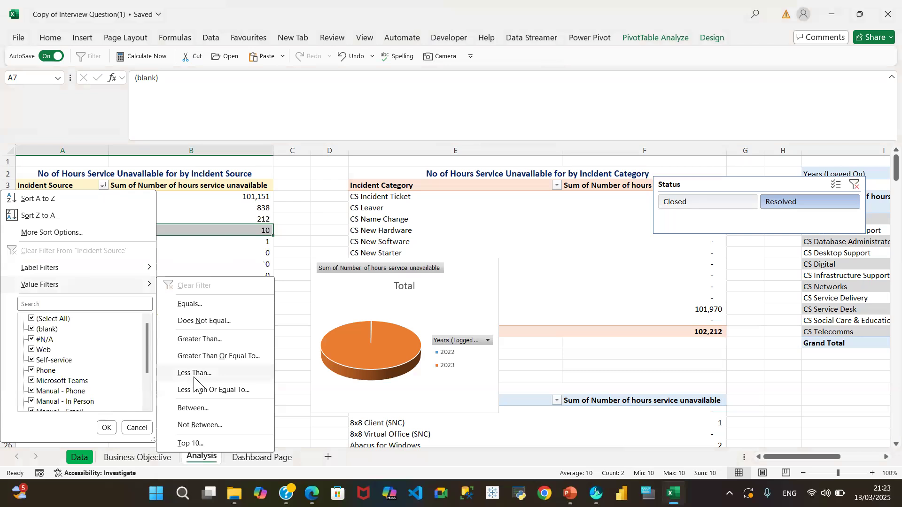
pyautogui.click(212, 340)
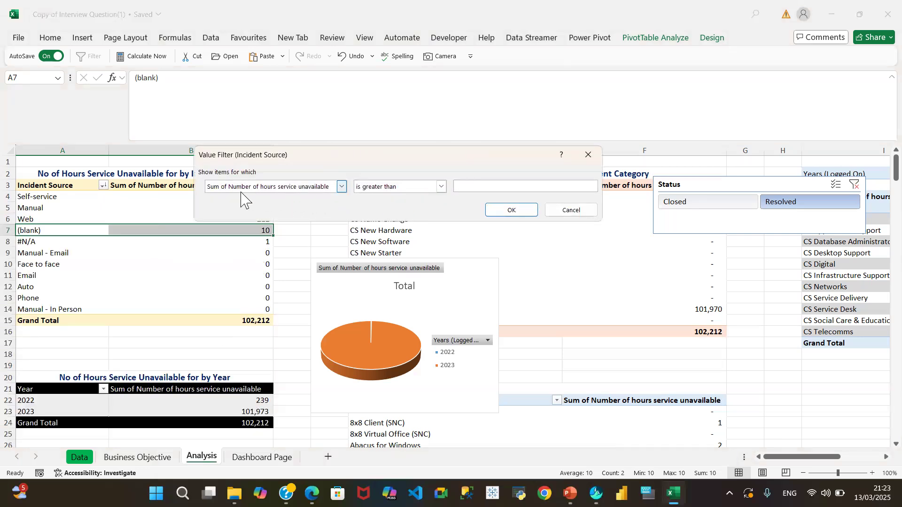
pyautogui.click(487, 187)
pyautogui.write('10')
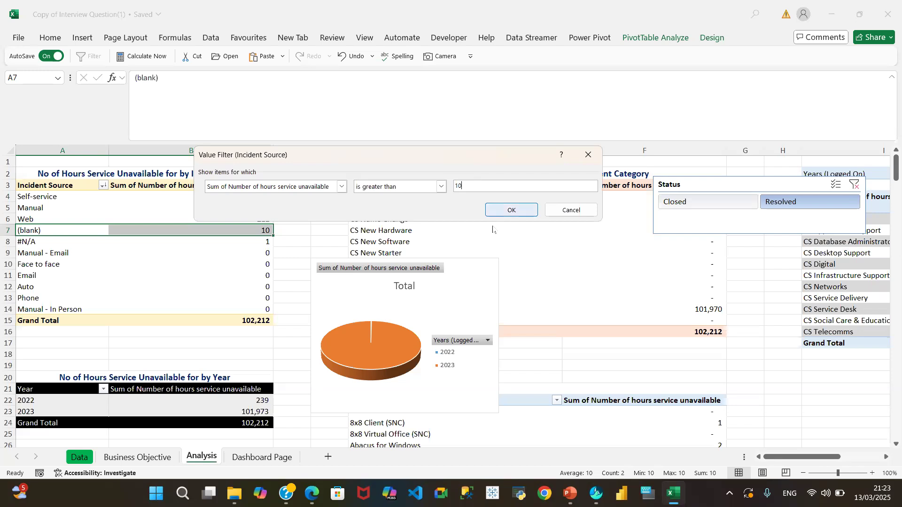
pyautogui.click(503, 210)
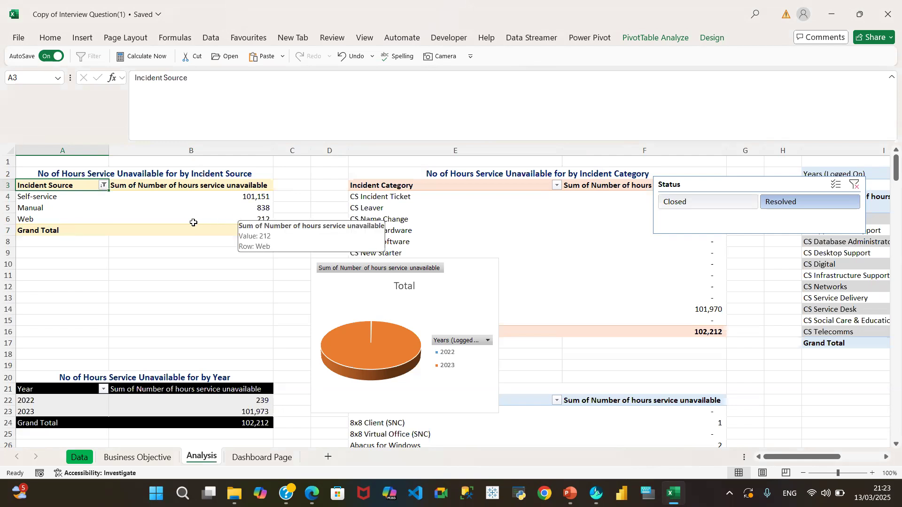
# Insert an Area chart based on the Incident Source pivot table.
pyautogui.click(168, 208)
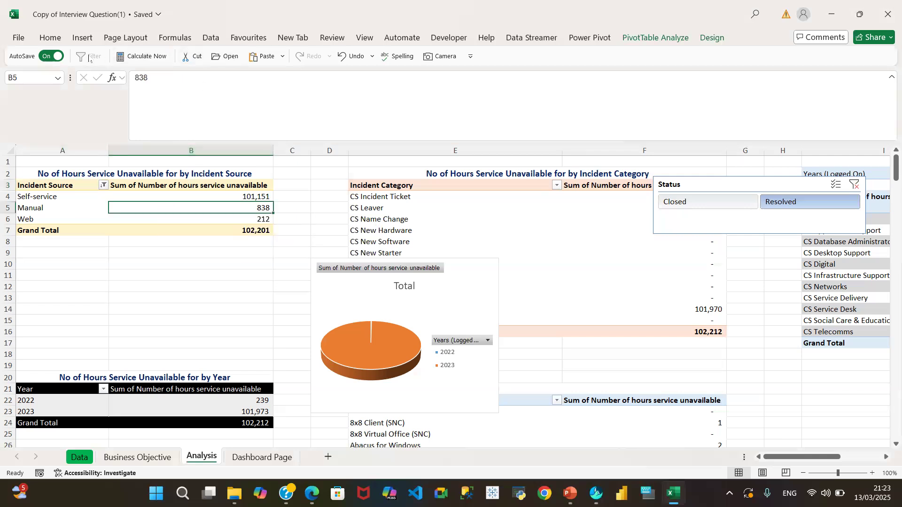
pyautogui.click(81, 38)
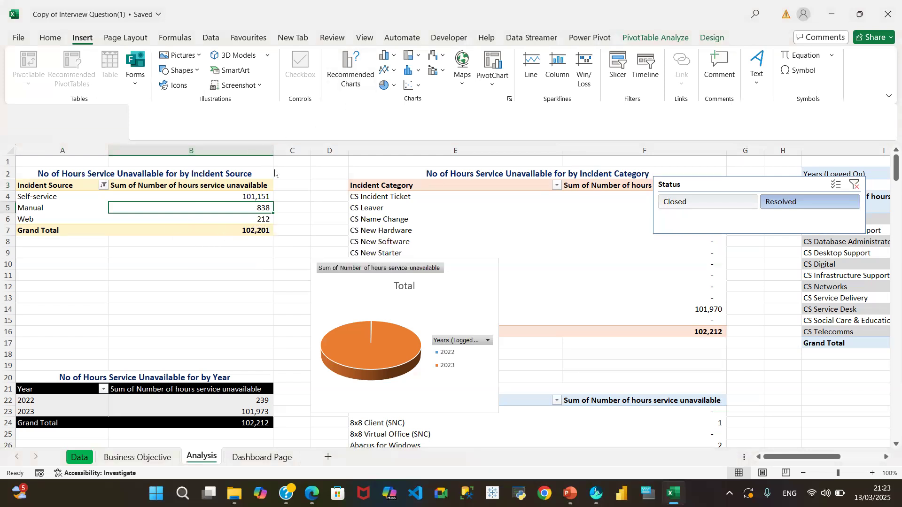
pyautogui.click(347, 87)
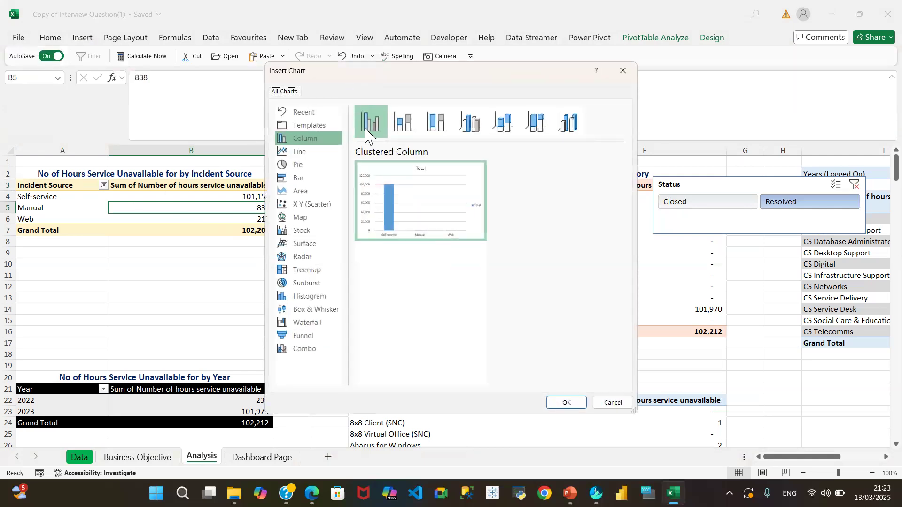
pyautogui.moveTo(385, 201)
pyautogui.click(319, 187)
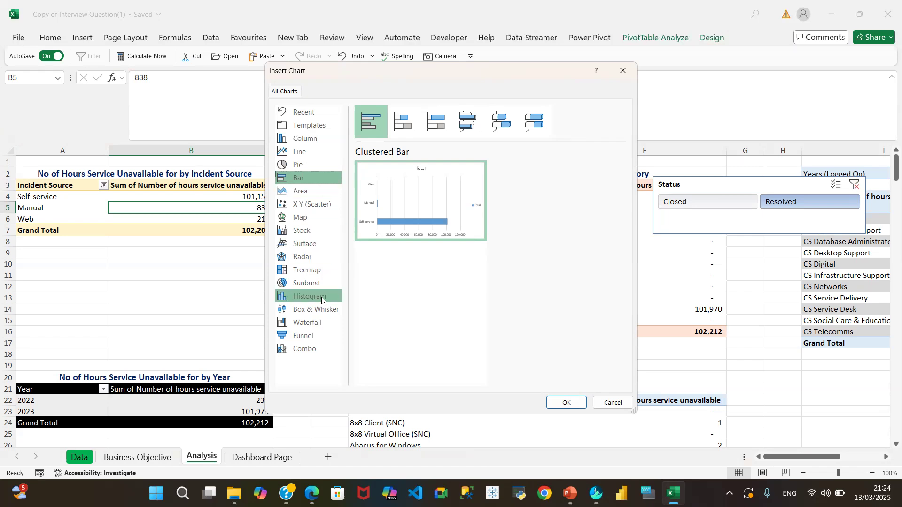
pyautogui.click(316, 196)
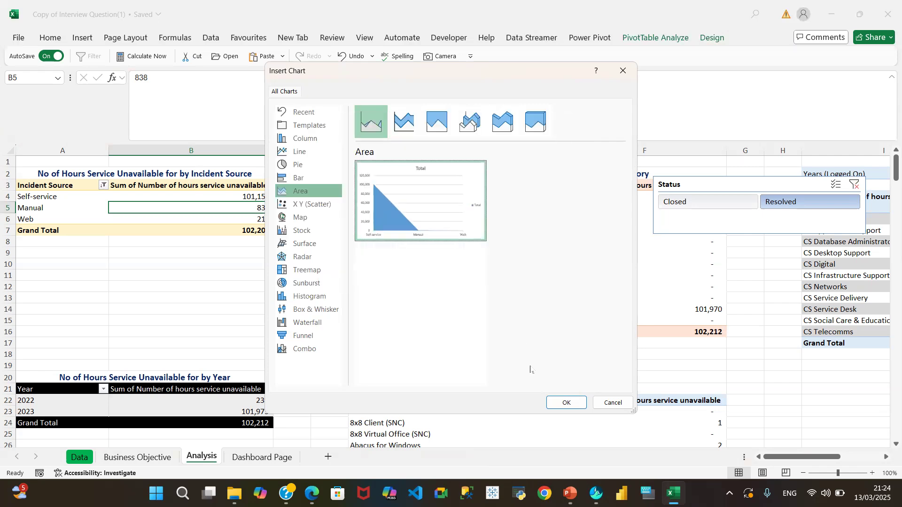
pyautogui.click(561, 403)
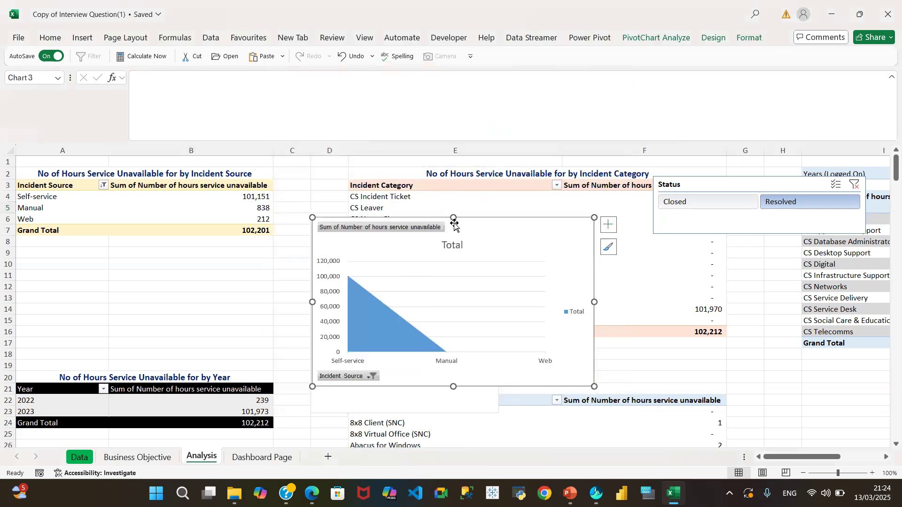
# Adjust the area chart's height and position, and delete it from the Analysis sheet.
pyautogui.moveTo(458, 226); pyautogui.dragTo(453, 123)
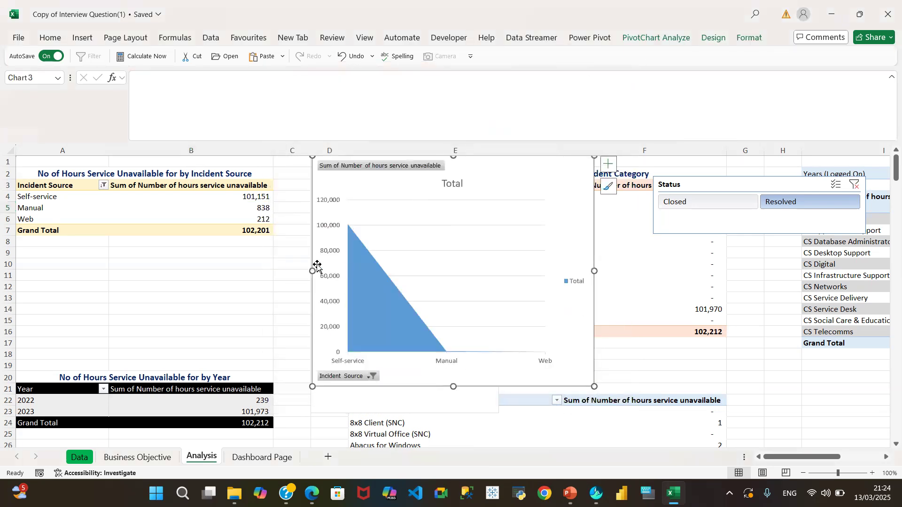
pyautogui.moveTo(453, 157); pyautogui.dragTo(456, 176)
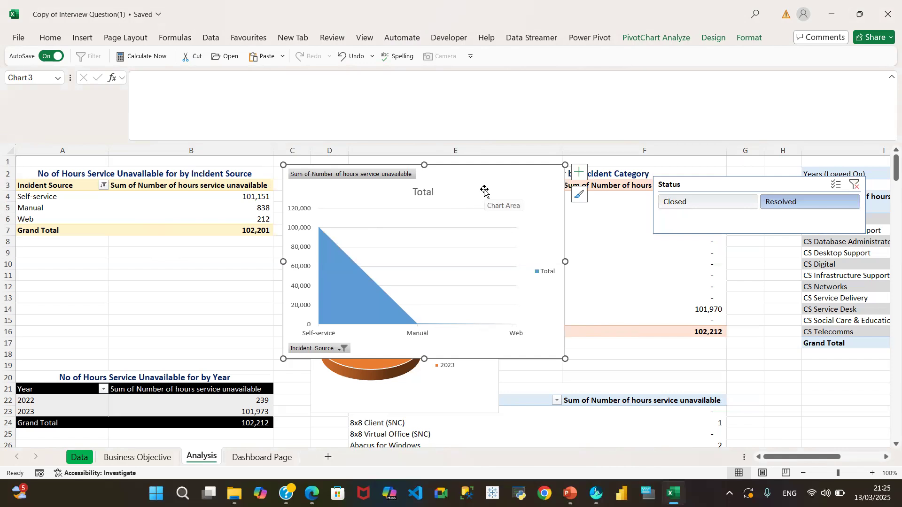
pyautogui.press('Delete')
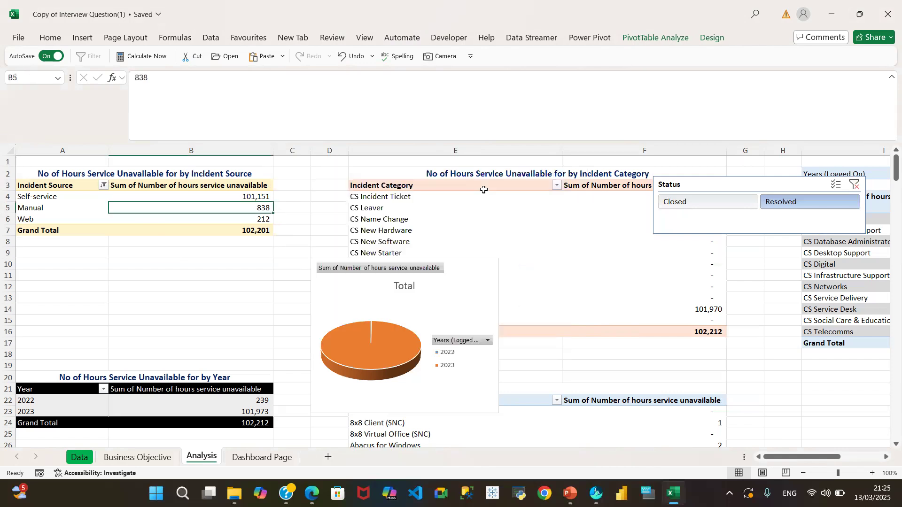
# Insert a 3-D Clustered Column chart based on the Incident Source pivot table.
pyautogui.click(78, 210)
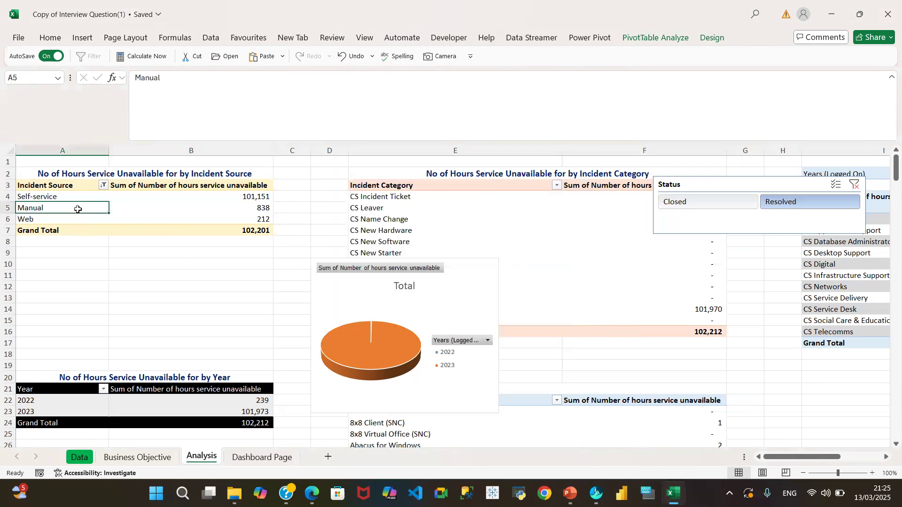
pyautogui.click(83, 39)
pyautogui.click(351, 78)
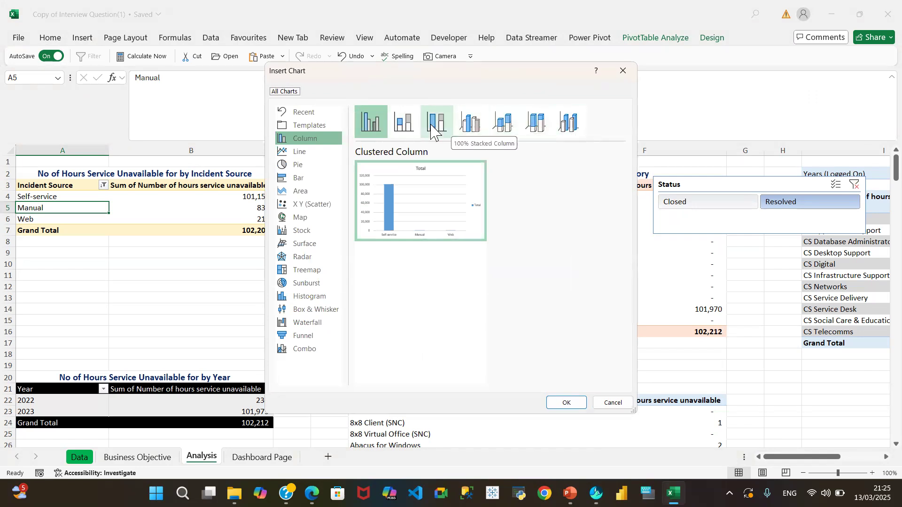
pyautogui.click(474, 123)
pyautogui.moveTo(417, 237)
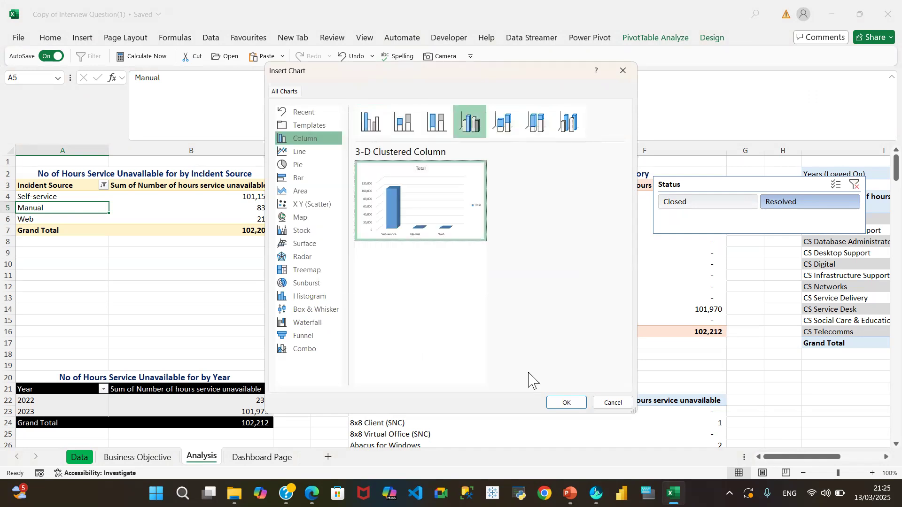
pyautogui.click(563, 403)
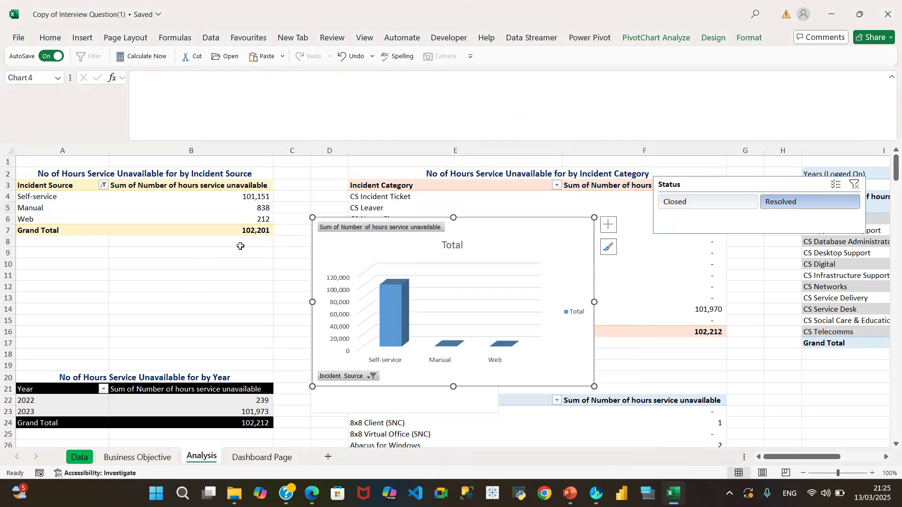
# Move the column chart over columns E to G and the yearly pie chart over columns B to E, so they sit apart.
pyautogui.moveTo(489, 246); pyautogui.dragTo(635, 185)
pyautogui.moveTo(355, 299); pyautogui.dragTo(217, 212)
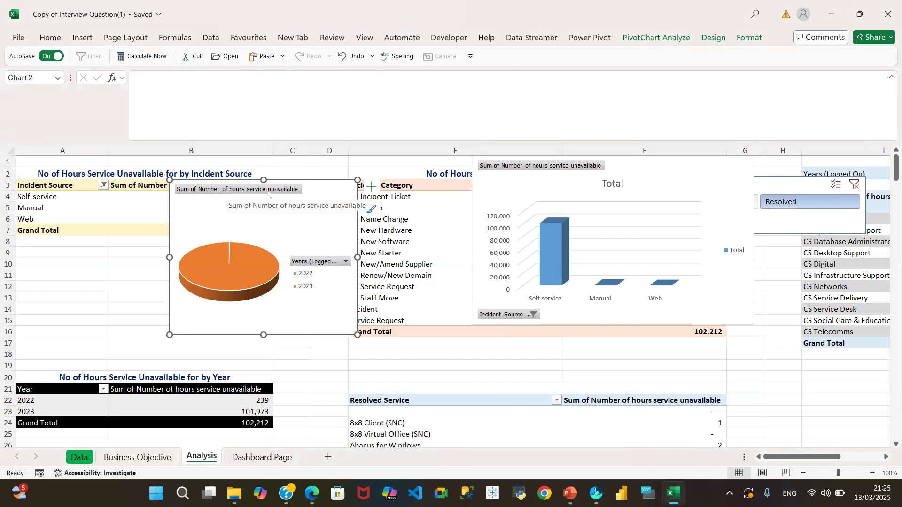
pyautogui.click(261, 210)
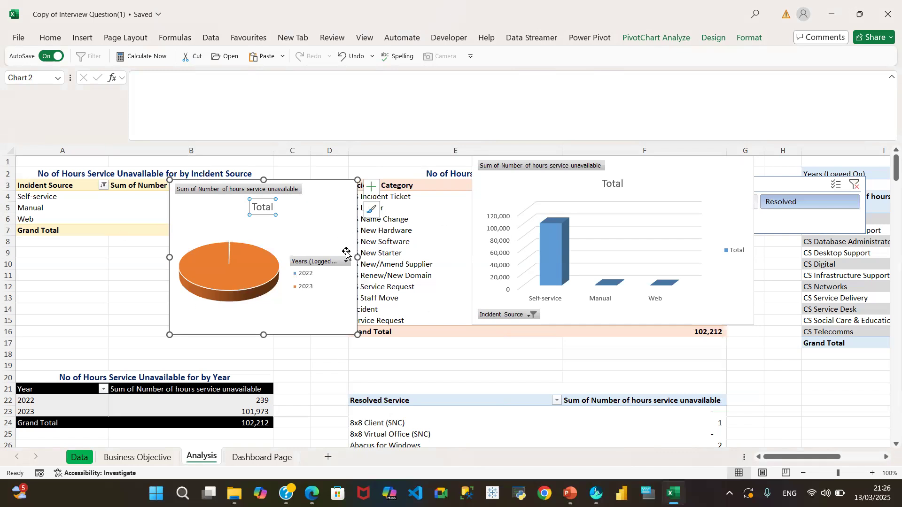
pyautogui.moveTo(308, 207); pyautogui.dragTo(356, 225)
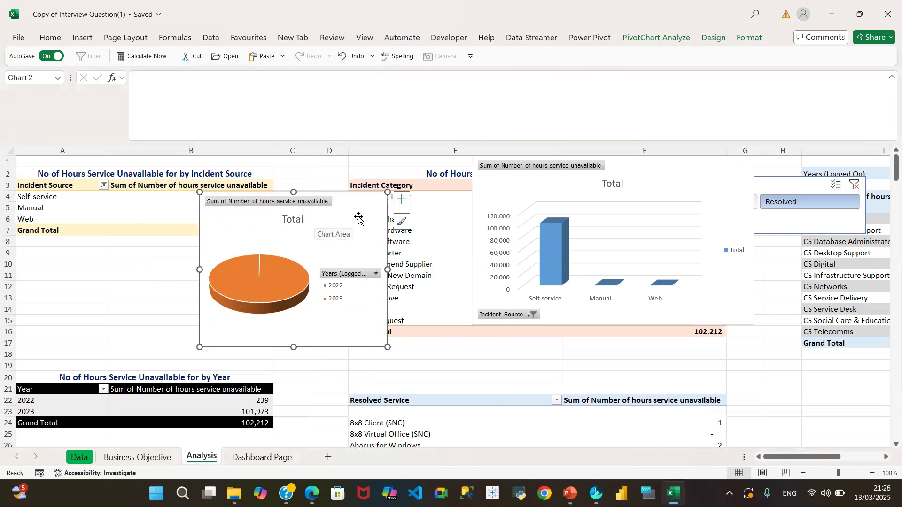
# Cut the pie chart and the column chart together and paste them on the Dashboard Page at cell F8.
pyautogui.keyDown('ctrl'); pyautogui.click(532, 198); pyautogui.keyUp('ctrl')
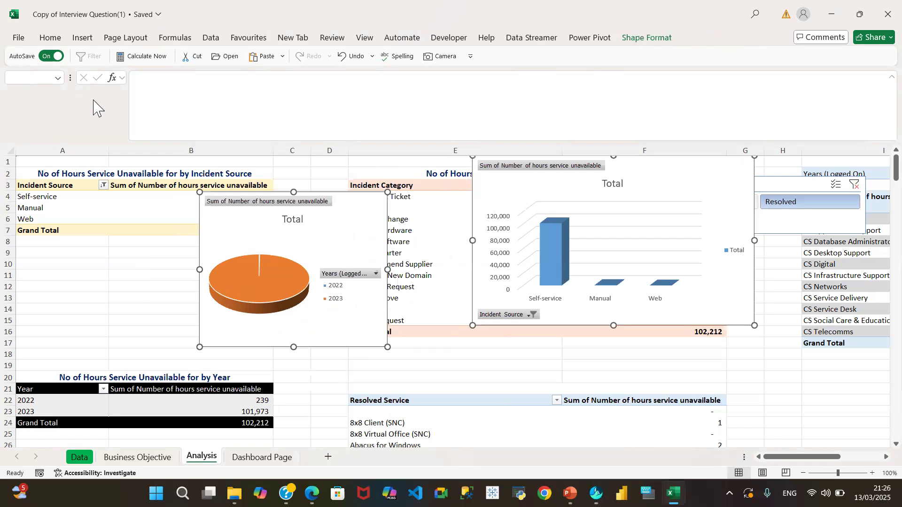
pyautogui.press('Delete')
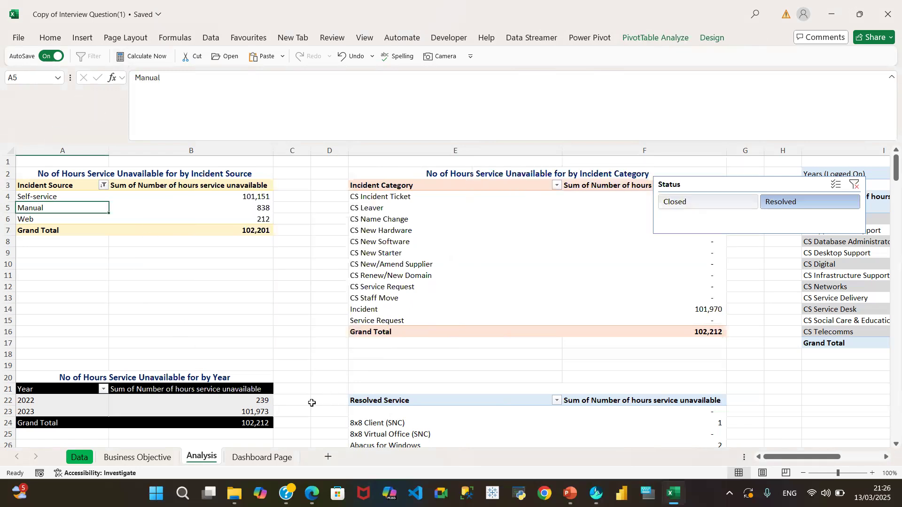
pyautogui.click(262, 458)
pyautogui.click(221, 238)
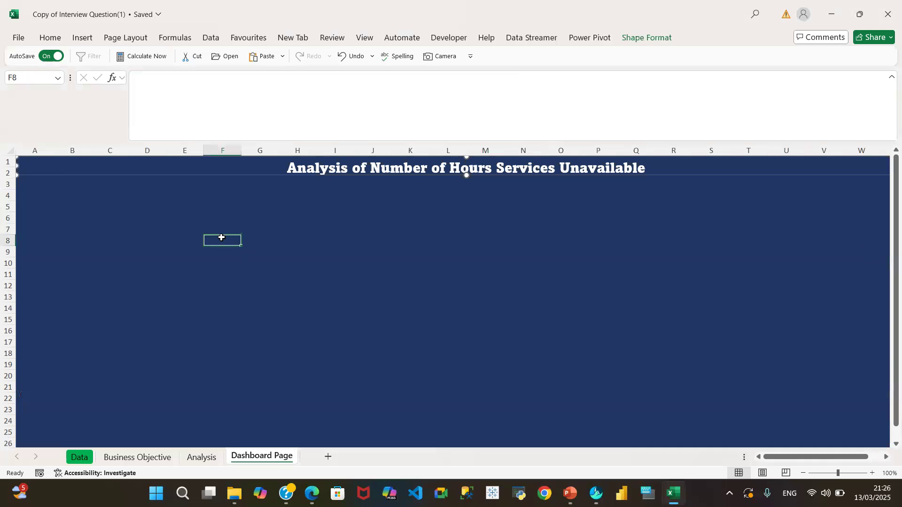
pyautogui.hotkey('ctrl', 'v')
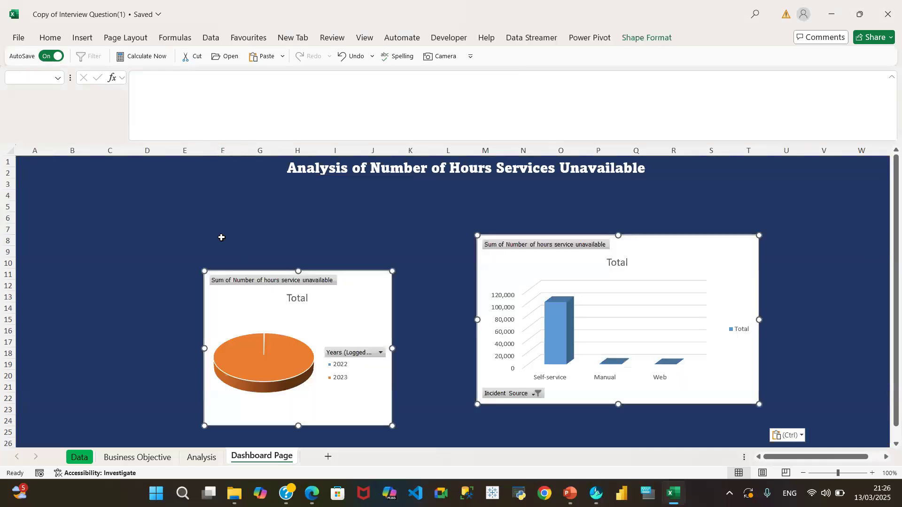
# Move both pasted charts closer to the title banner, with the pie chart starting near D5, and select only the pie chart.
pyautogui.moveTo(262, 298); pyautogui.dragTo(211, 251)
pyautogui.click(352, 256)
pyautogui.click(185, 249)
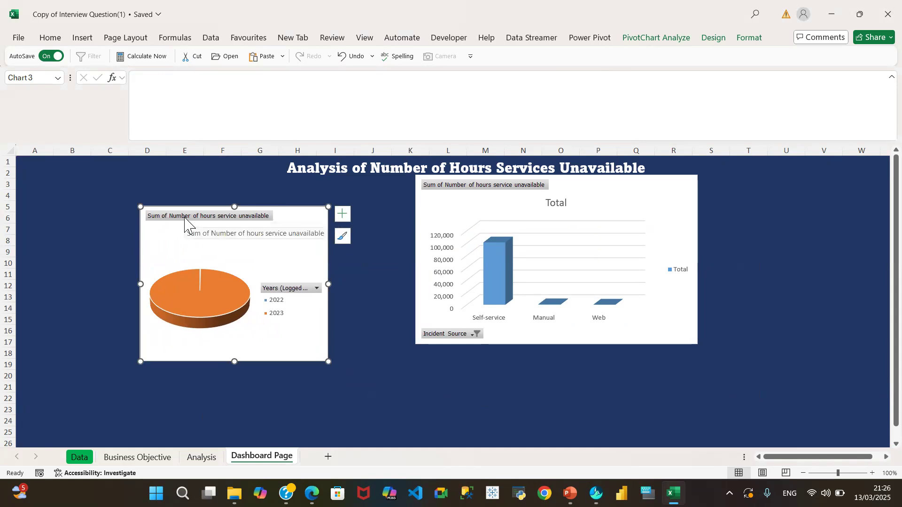
# Hide all field buttons on the yearly pie chart.
pyautogui.rightClick(184, 219)
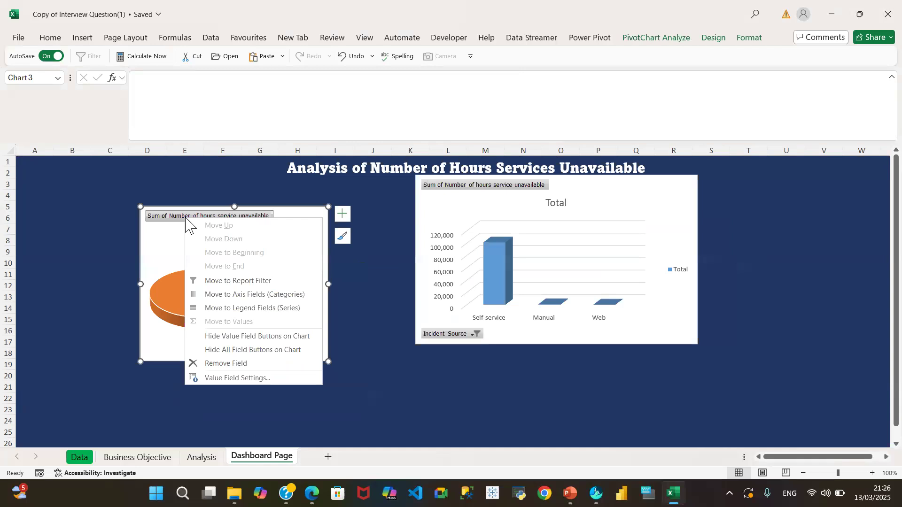
pyautogui.click(183, 217)
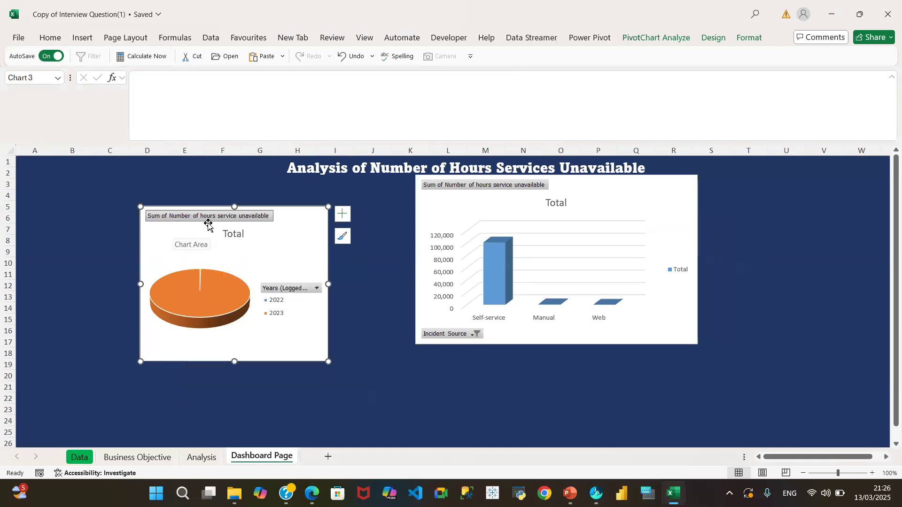
pyautogui.click(199, 458)
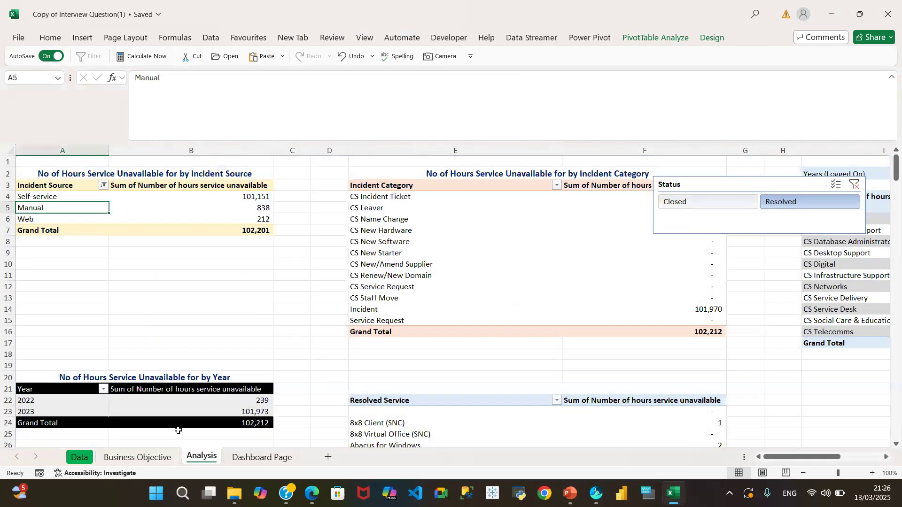
pyautogui.click(195, 186)
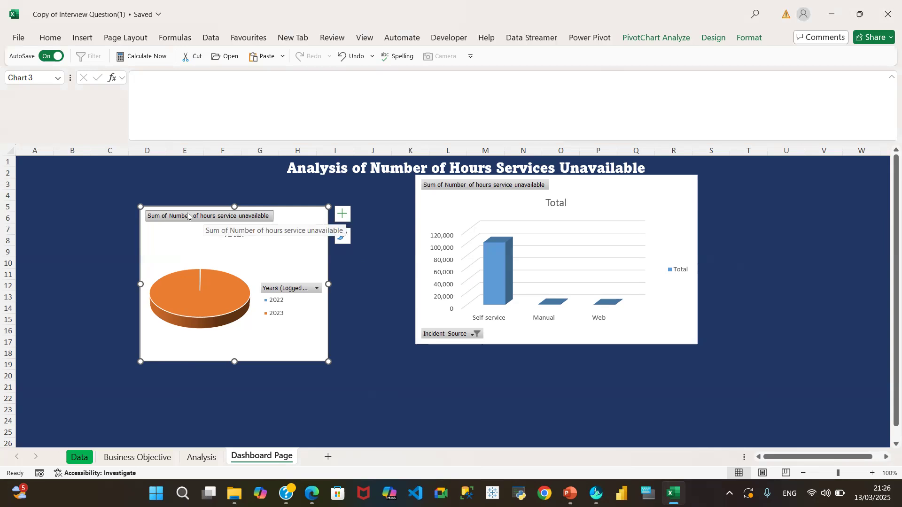
pyautogui.rightClick(189, 217)
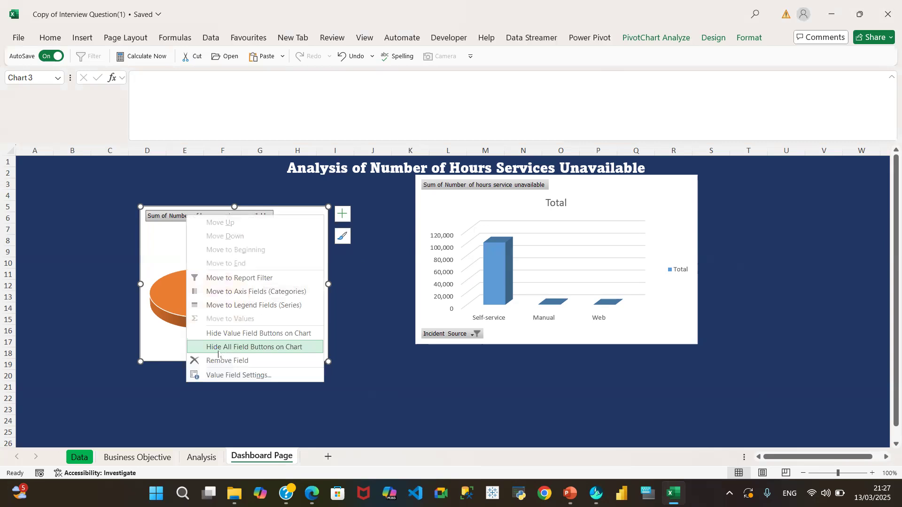
pyautogui.click(245, 347)
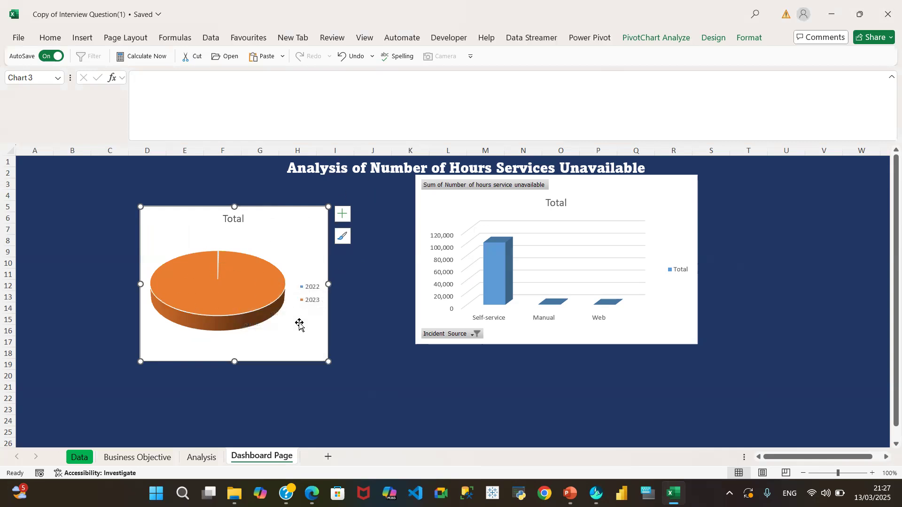
# Replace the pie chart's title with "NHSU by Year".
pyautogui.click(237, 219)
pyautogui.click(244, 219)
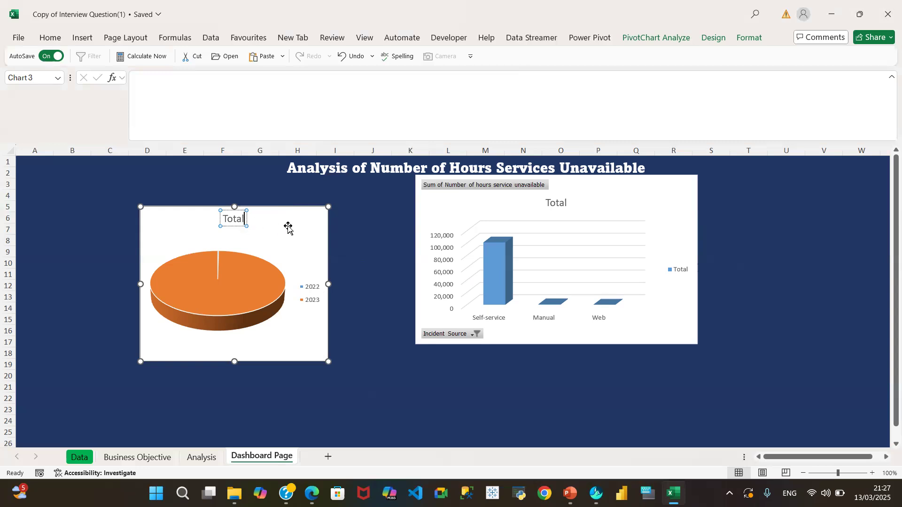
pyautogui.press('BackSpace')
pyautogui.press('BackSpace')
pyautogui.press('BackSpace')
pyautogui.press('BackSpace')
pyautogui.press('BackSpace')
pyautogui.write('NHSU')
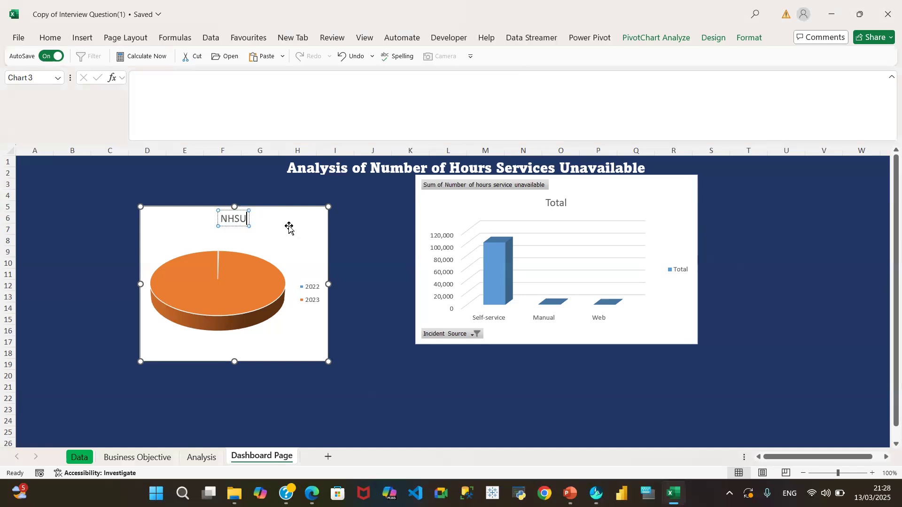
pyautogui.write(' by Year')
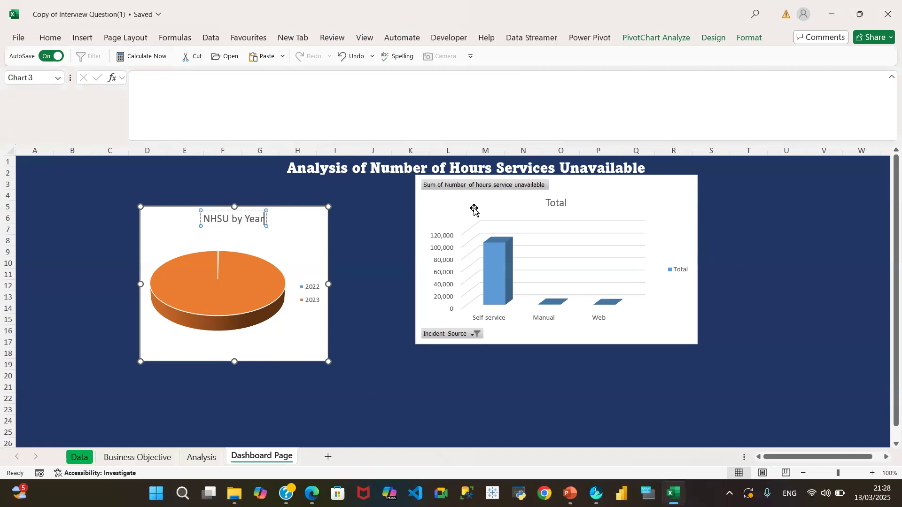
# Append the abbreviation "(NHSU)" to the end of the dashboard's banner title.
pyautogui.click(632, 168)
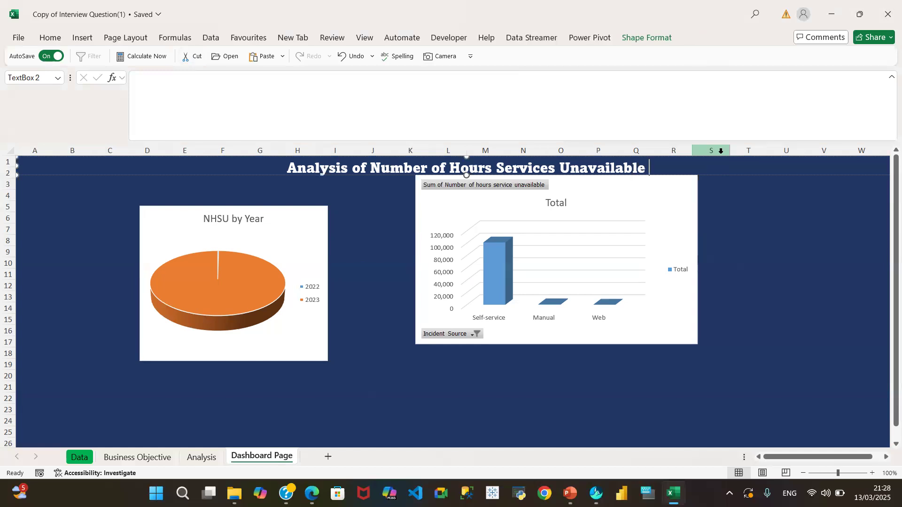
pyautogui.write('(')
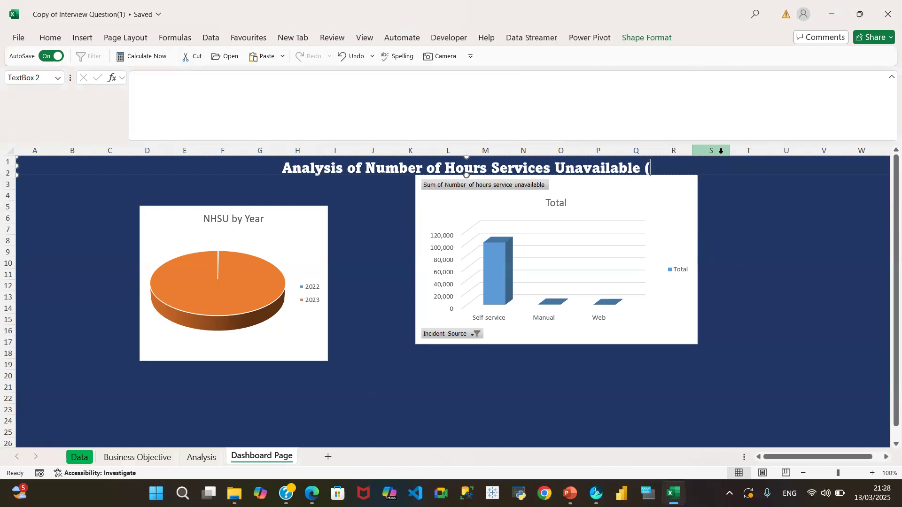
pyautogui.write('NHSU')
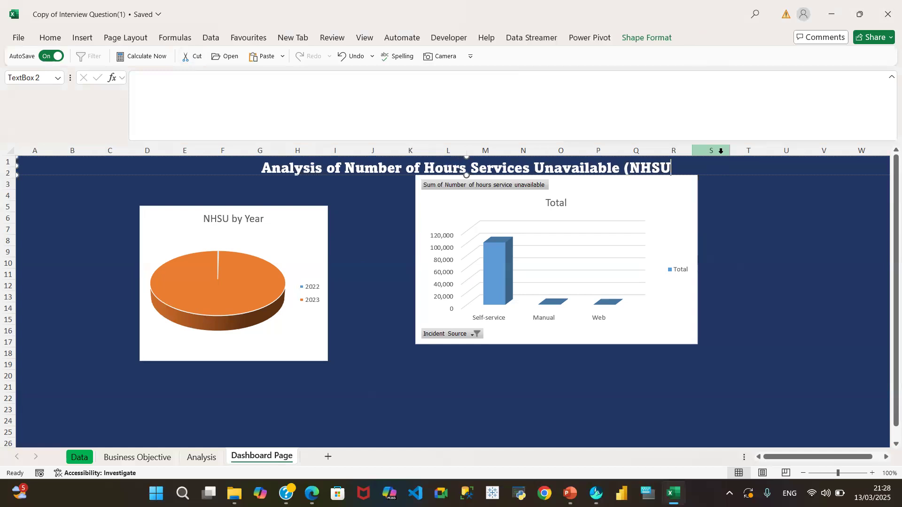
pyautogui.write(')')
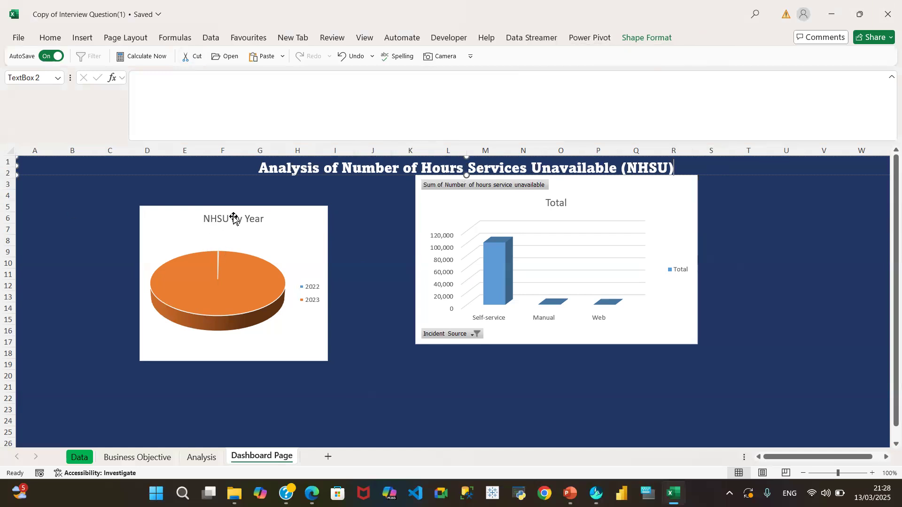
pyautogui.click(404, 272)
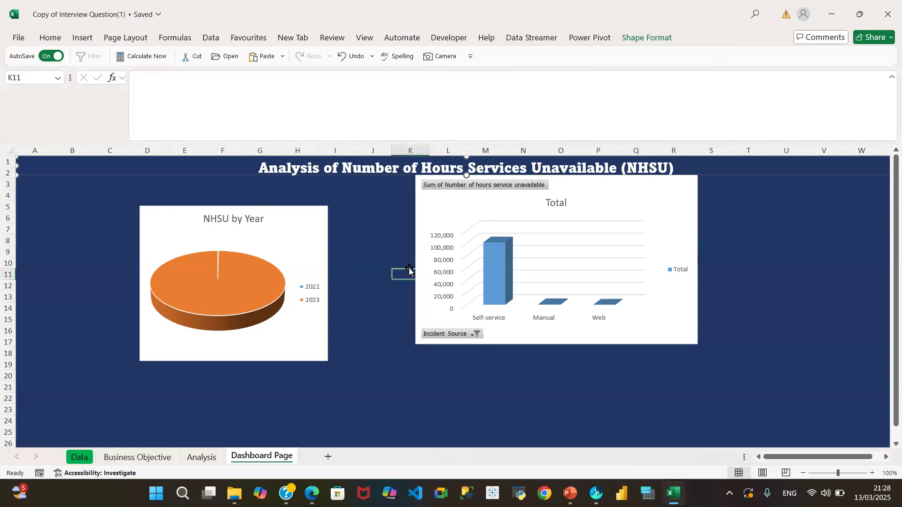
# Select the whole "NHSU by Year" title text in the pie chart for formatting.
pyautogui.click(235, 219)
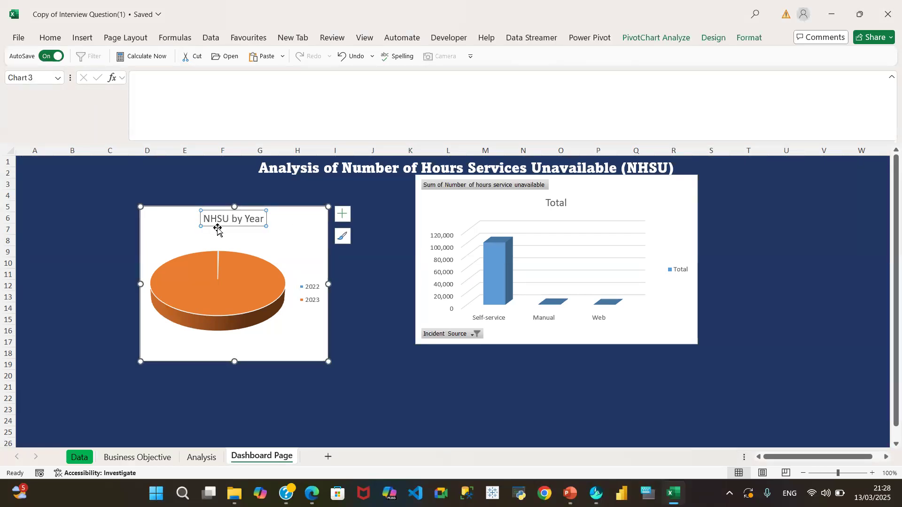
pyautogui.moveTo(262, 221); pyautogui.dragTo(207, 221)
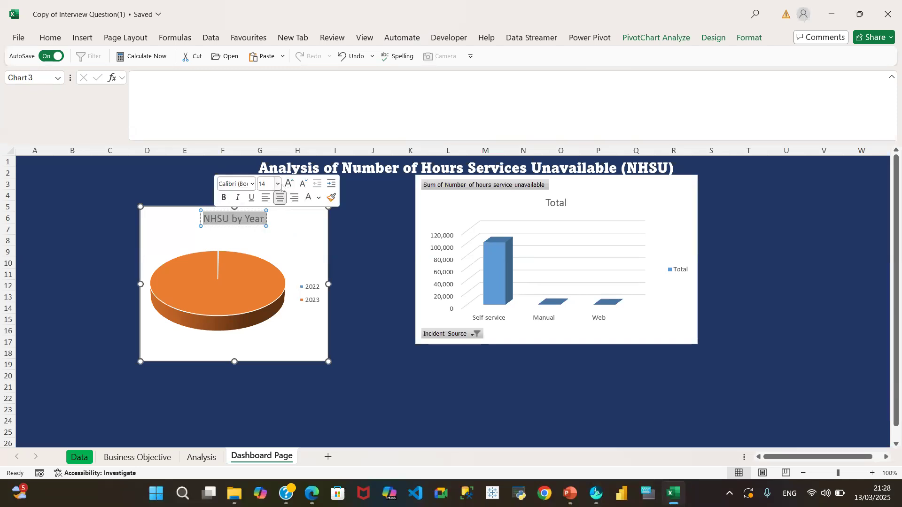
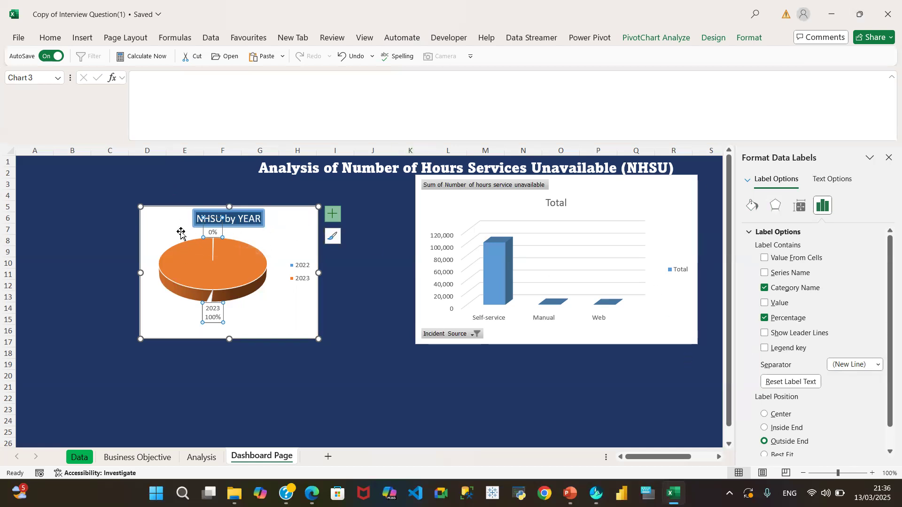
# Try the Center and Inside End positions for the pie chart's data labels and settle on Best Fit.
pyautogui.click(334, 217)
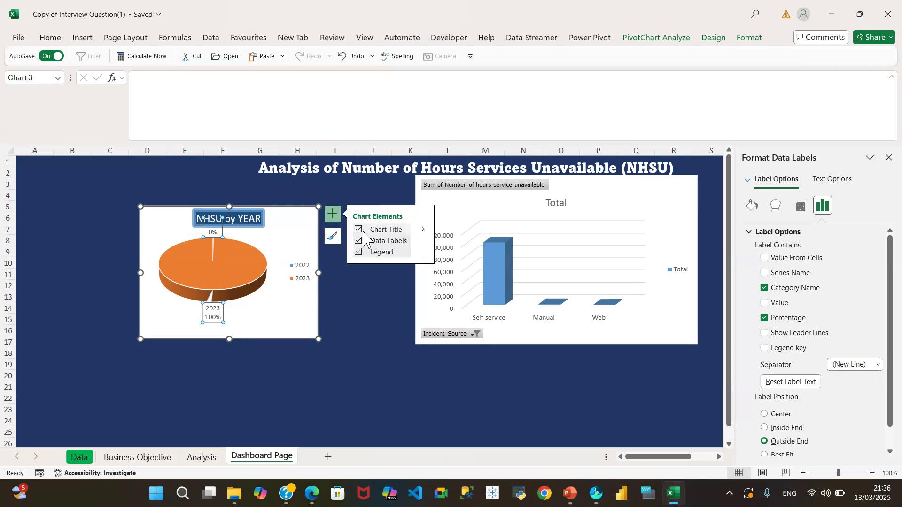
pyautogui.click(423, 241)
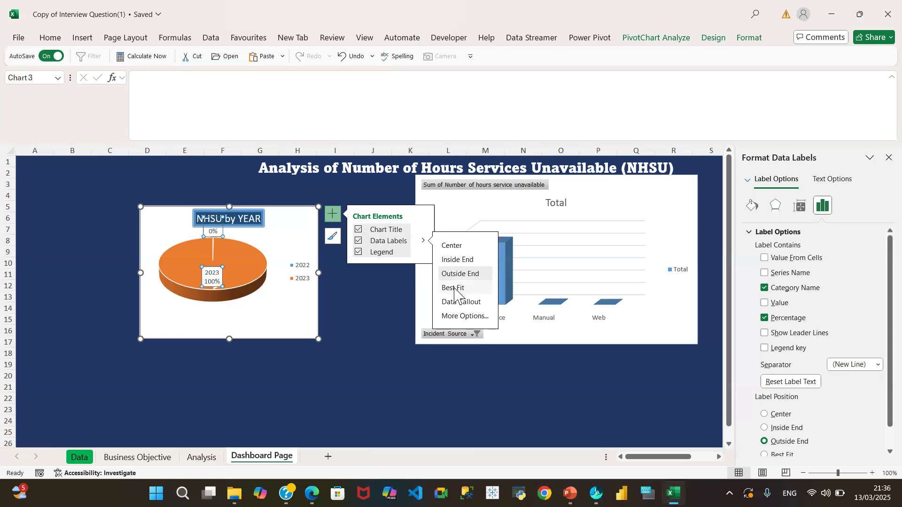
pyautogui.click(455, 246)
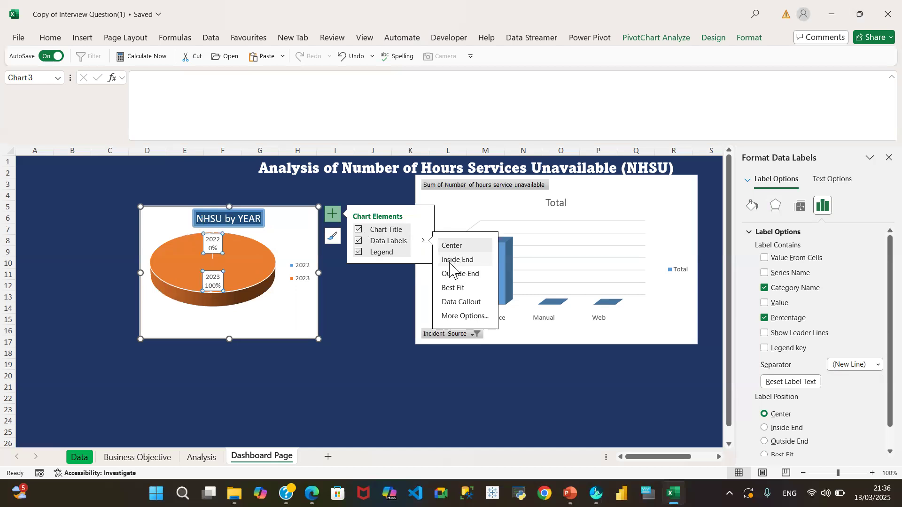
pyautogui.click(453, 261)
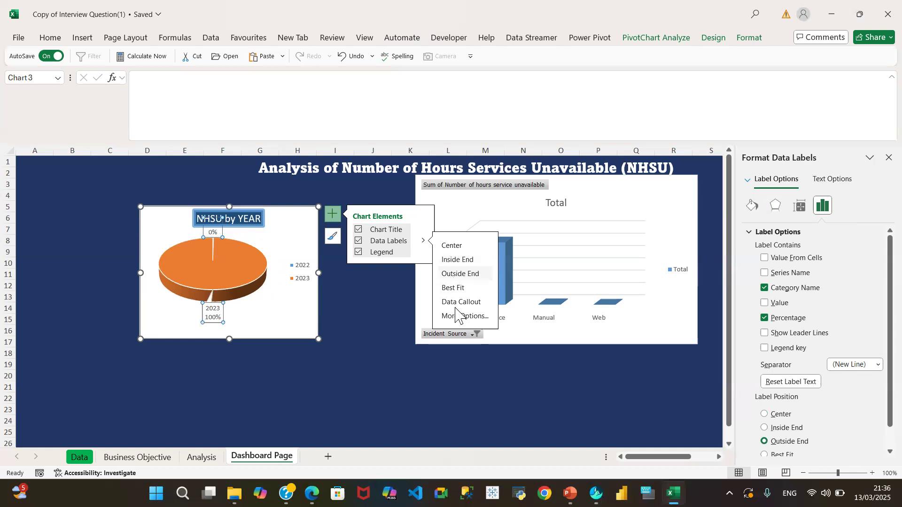
pyautogui.click(454, 289)
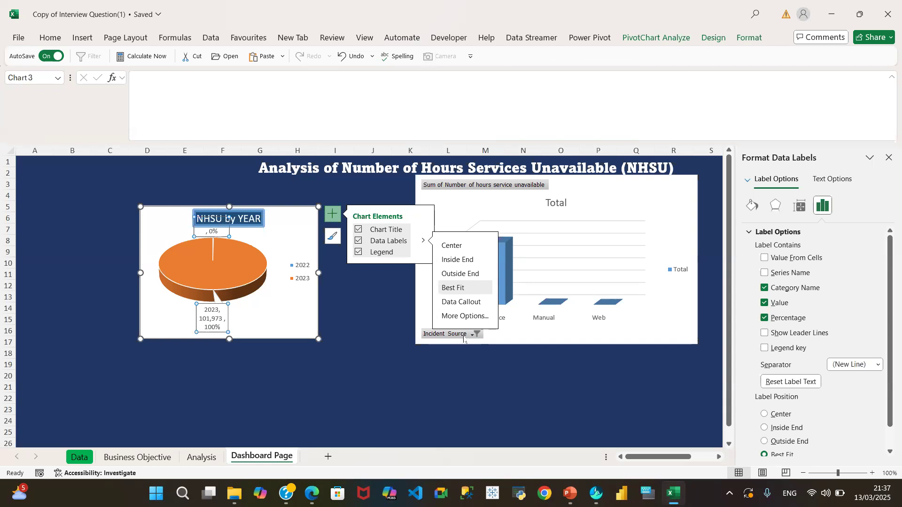
# Widen the pie chart's 2022 data label and remove its percentage and category name so it shows only the value.
pyautogui.click(212, 229)
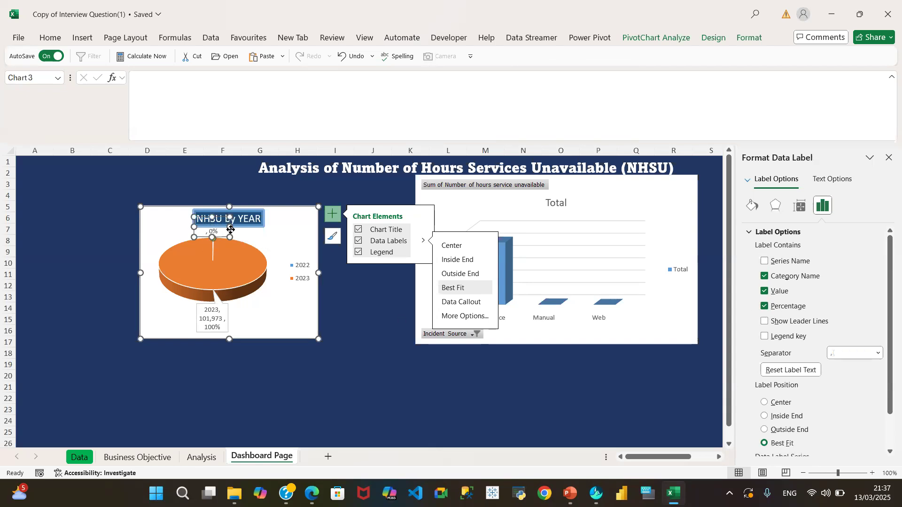
pyautogui.moveTo(230, 228); pyautogui.dragTo(254, 230)
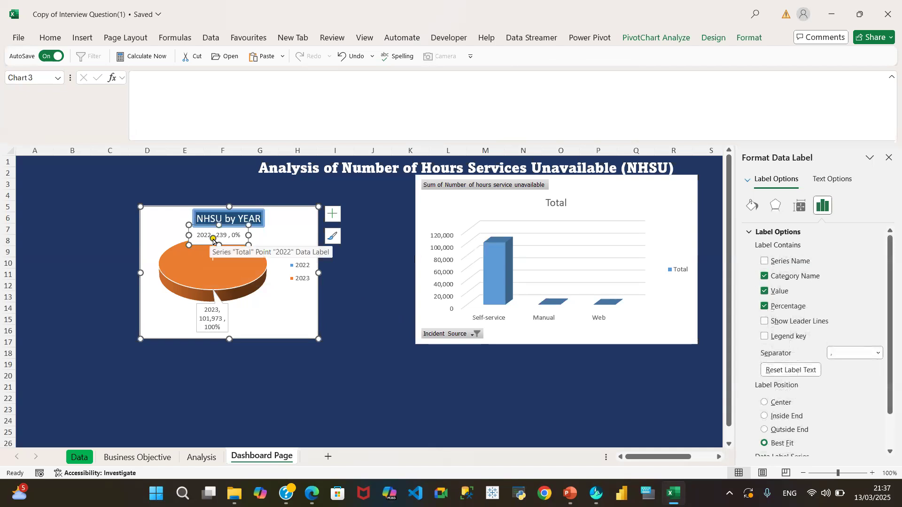
pyautogui.click(765, 307)
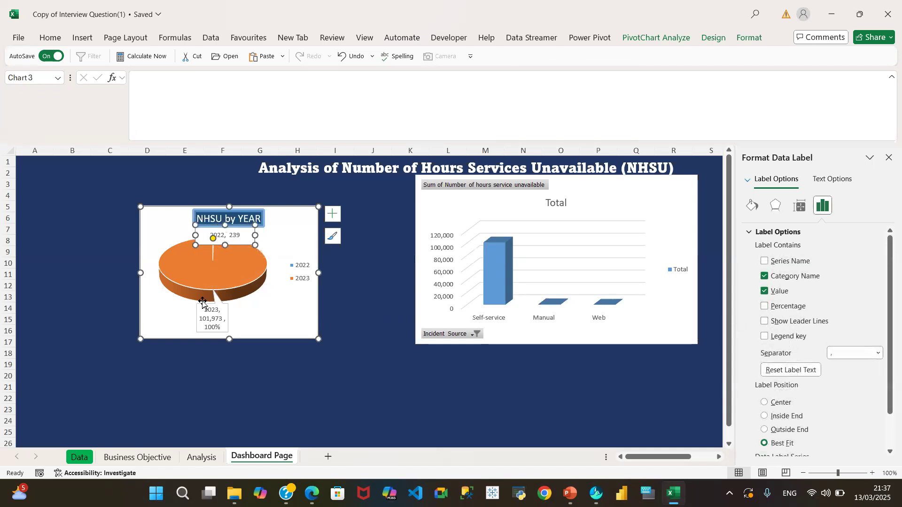
pyautogui.click(765, 276)
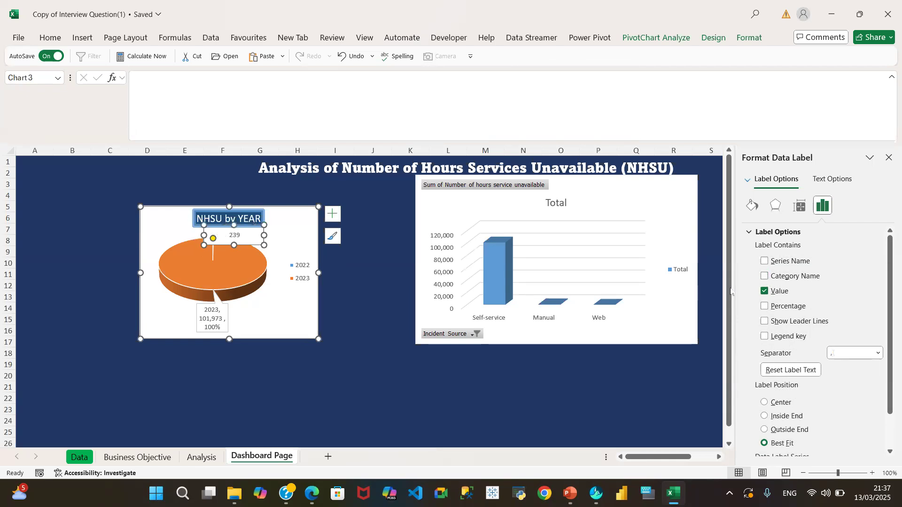
# Remove the category name and percentage from the pie chart's 2023 data label, leaving only the value.
pyautogui.click(217, 315)
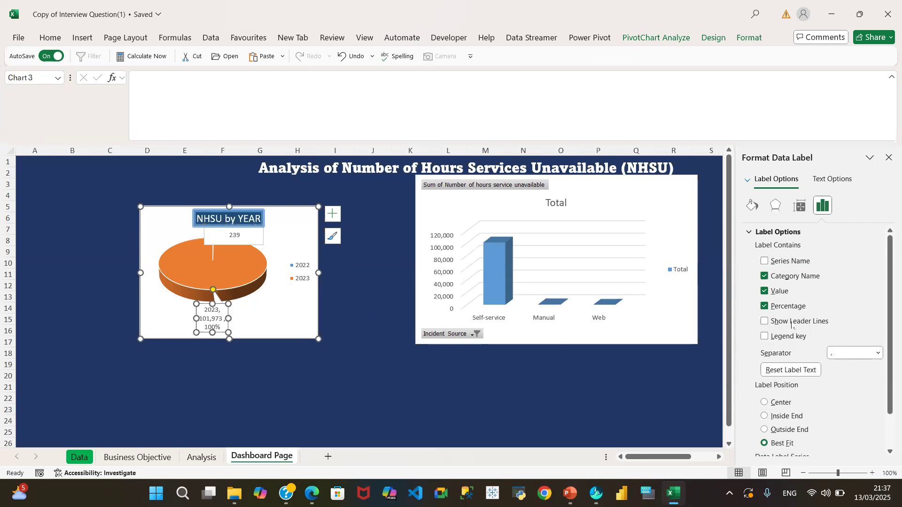
pyautogui.click(764, 276)
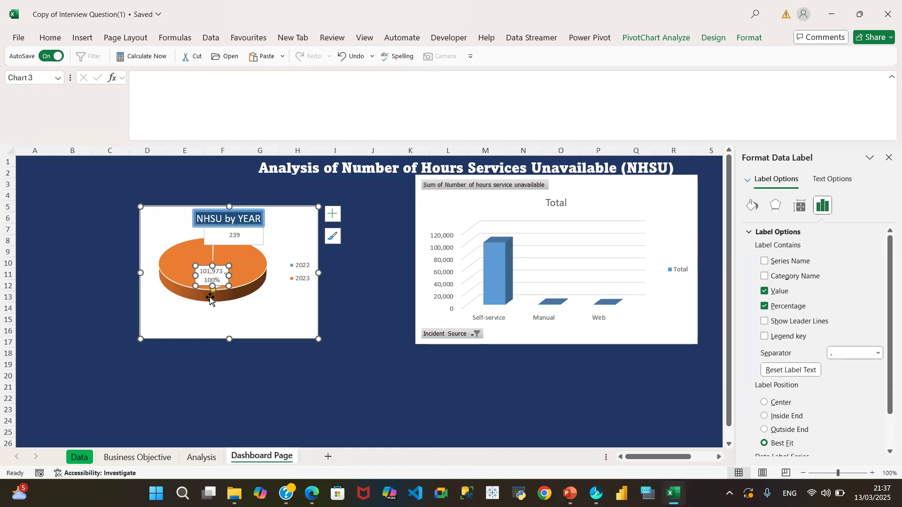
pyautogui.click(765, 306)
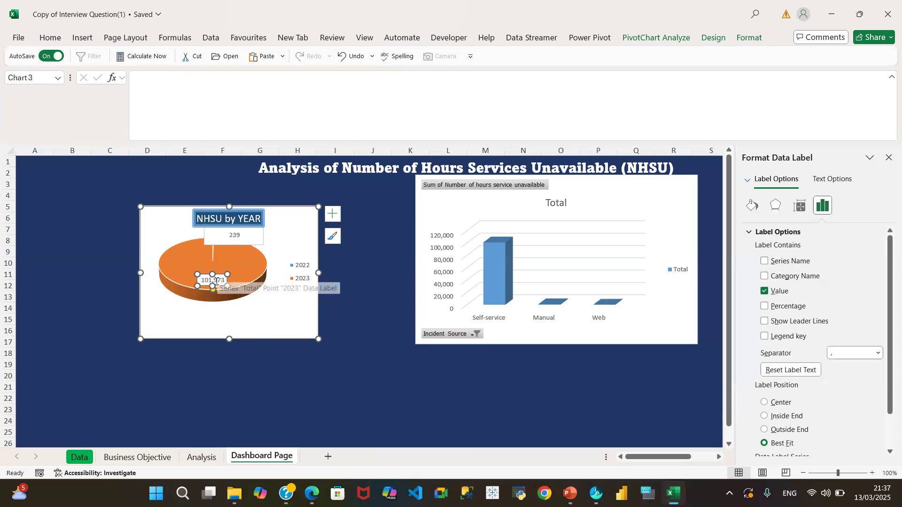
# Move the 2022 label above the pie beside the title, and place the 2023 label below the pie and widen it.
pyautogui.click(229, 235)
pyautogui.moveTo(229, 235); pyautogui.dragTo(174, 231)
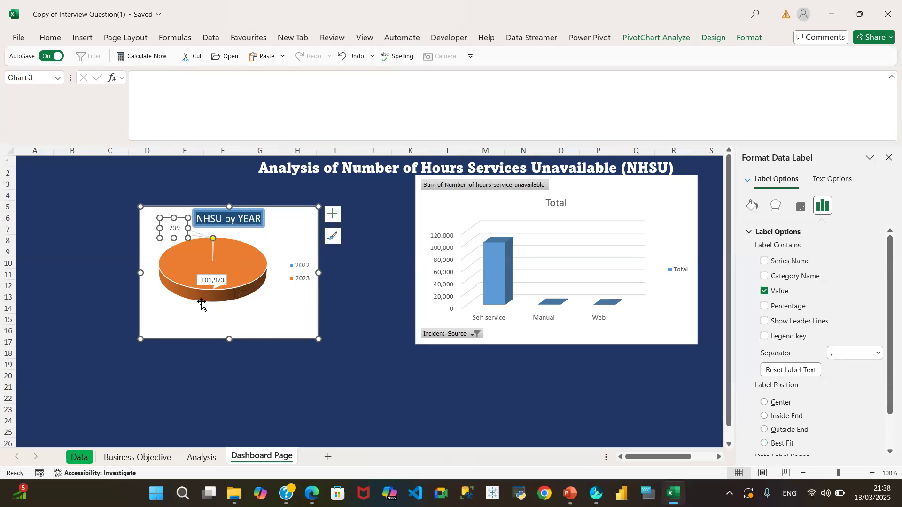
pyautogui.moveTo(213, 280); pyautogui.dragTo(259, 324)
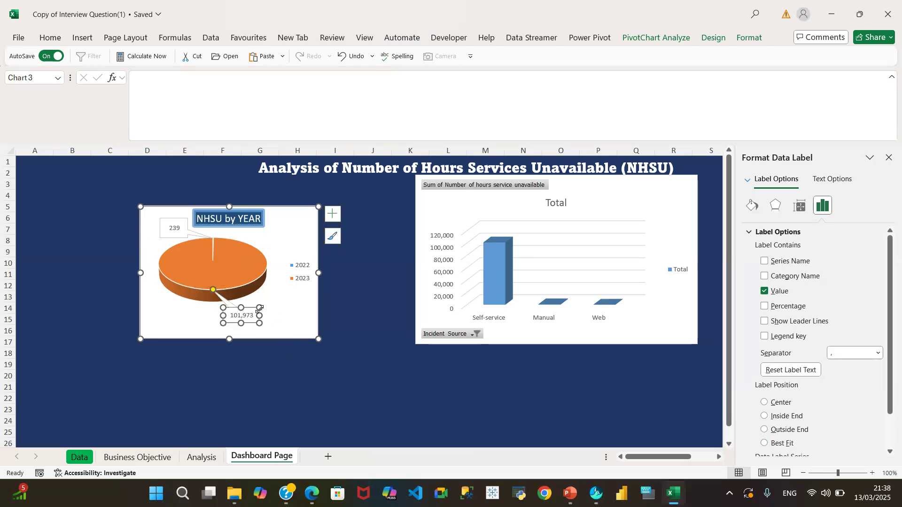
pyautogui.moveTo(260, 316); pyautogui.dragTo(275, 316)
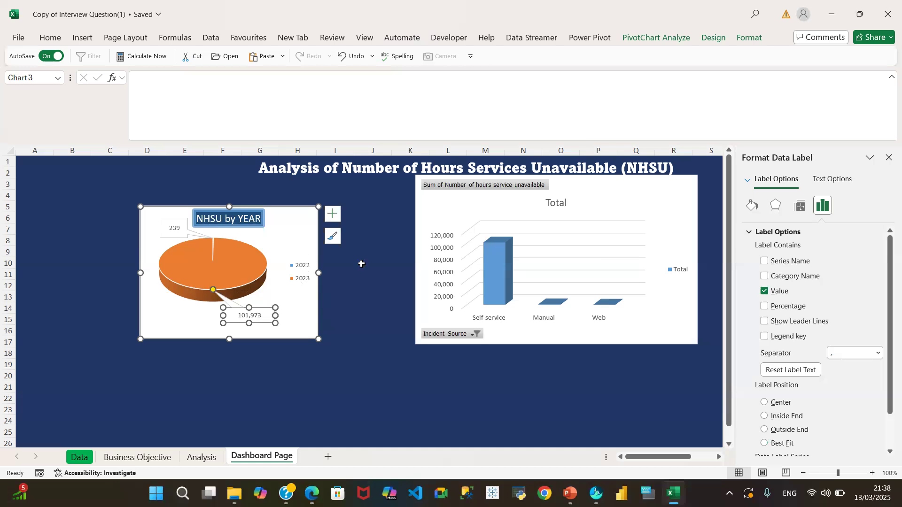
pyautogui.click(333, 216)
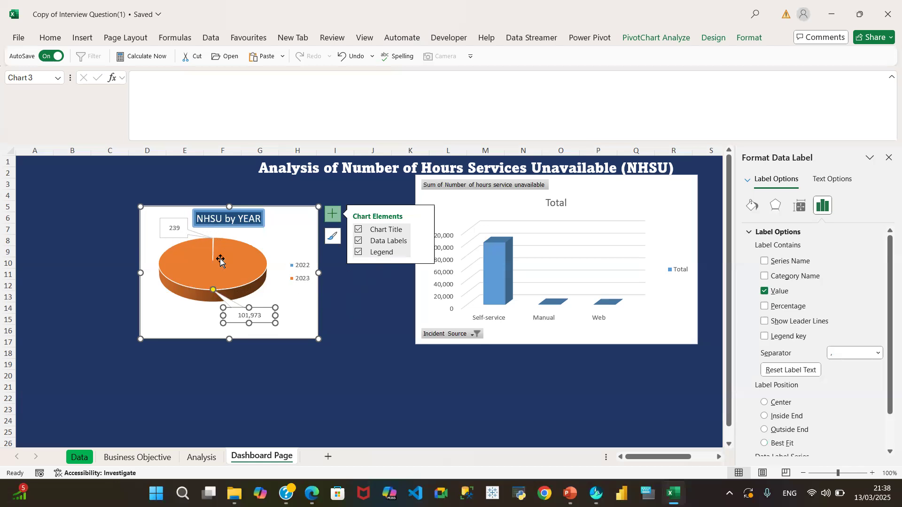
pyautogui.moveTo(220, 261)
pyautogui.click(423, 253)
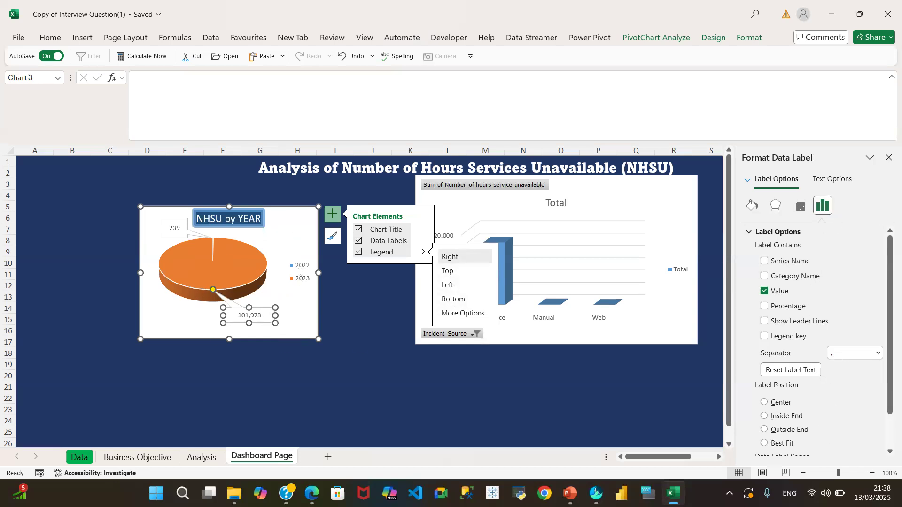
pyautogui.click(298, 270)
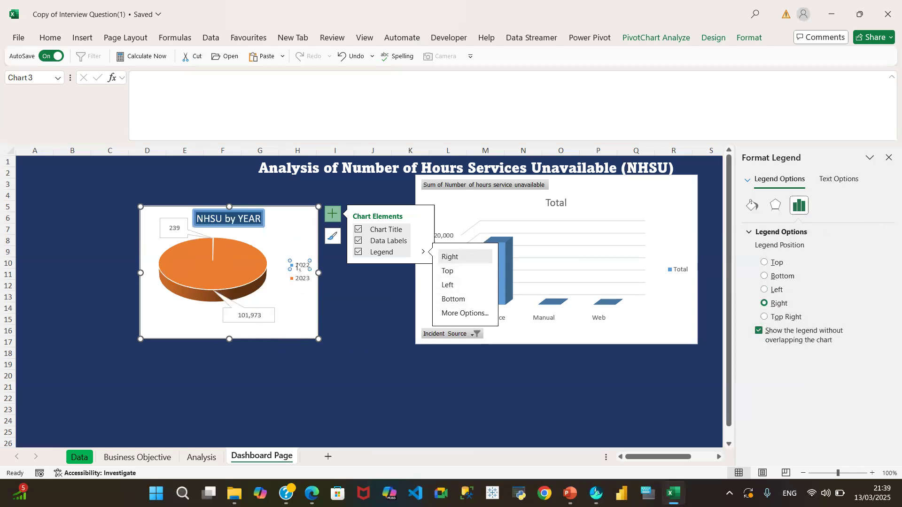
pyautogui.click(299, 269)
# Shift the pie chart's title "NHSU by YEAR" to the right, away from the 2022 data label.
pyautogui.click(279, 236)
pyautogui.click(237, 217)
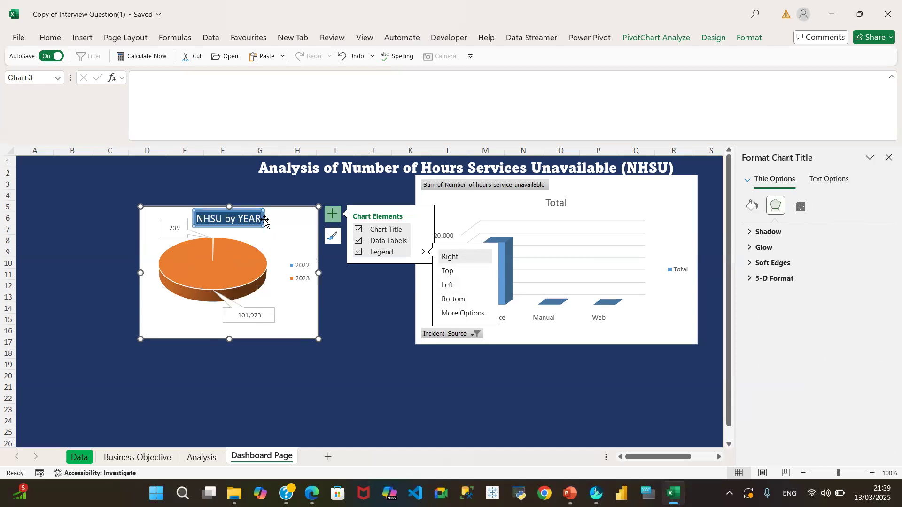
pyautogui.moveTo(217, 211); pyautogui.dragTo(242, 212)
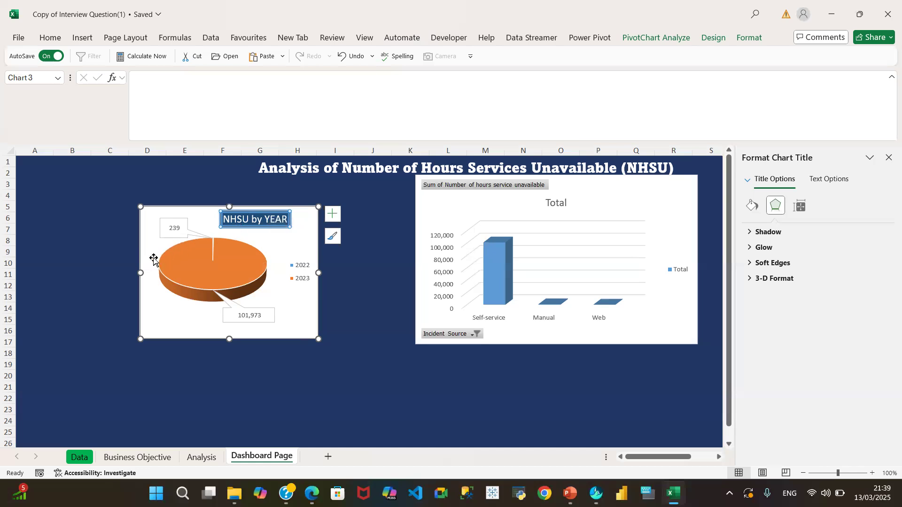
# Move the pie chart to the dashboard's left edge over columns A to E and shrink it slightly.
pyautogui.click(162, 311)
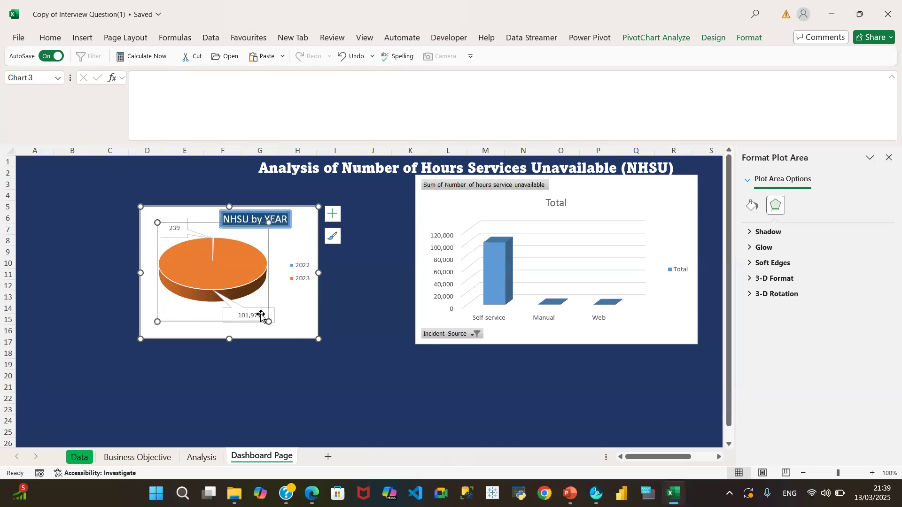
pyautogui.click(308, 309)
pyautogui.moveTo(196, 324); pyautogui.dragTo(74, 306)
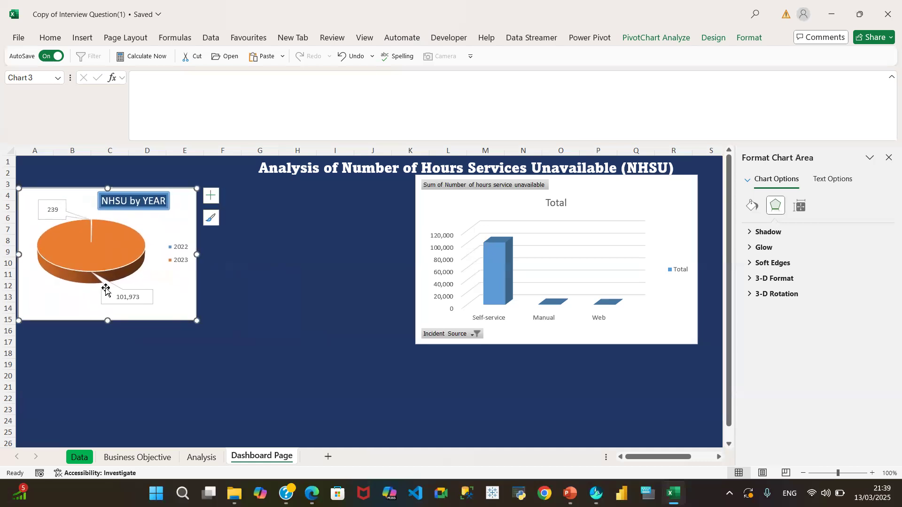
pyautogui.moveTo(197, 188); pyautogui.dragTo(192, 196)
pyautogui.click(44, 290)
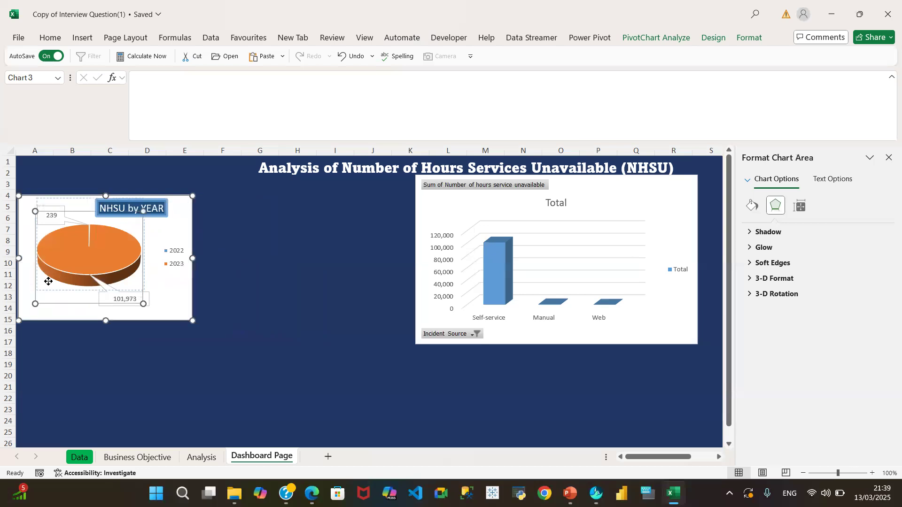
pyautogui.moveTo(70, 287); pyautogui.dragTo(71, 275)
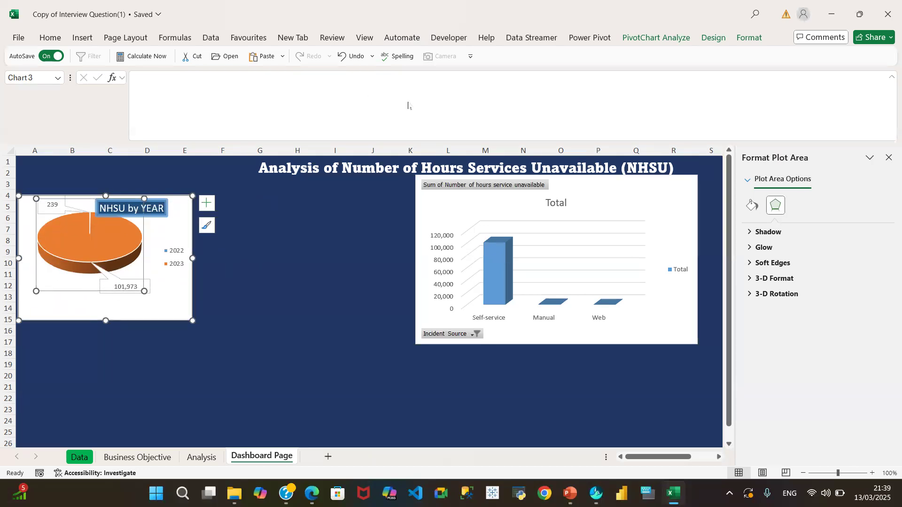
pyautogui.click(363, 60)
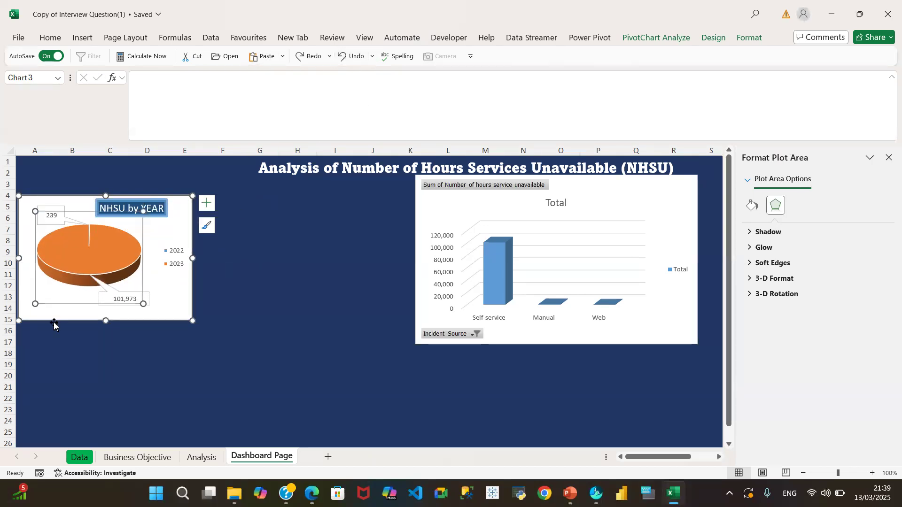
pyautogui.click(207, 333)
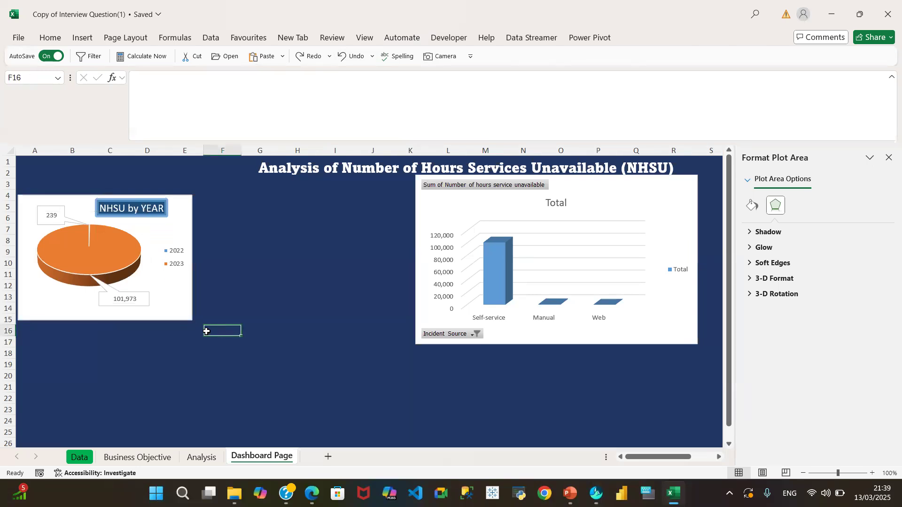
# Raise the pie chart to start at row 3 and move the Incident Source column chart beside it, spanning columns G to N.
pyautogui.click(173, 312)
pyautogui.moveTo(173, 312); pyautogui.dragTo(170, 304)
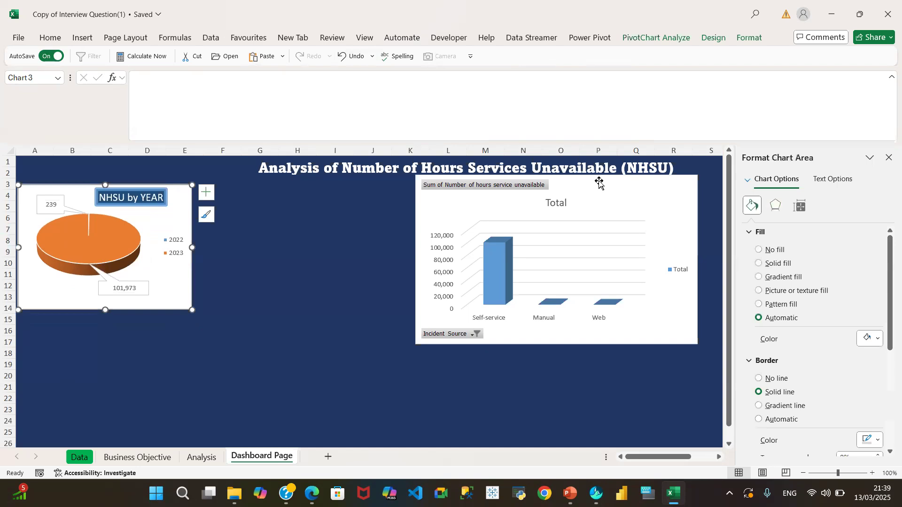
pyautogui.moveTo(644, 193); pyautogui.dragTo(465, 209)
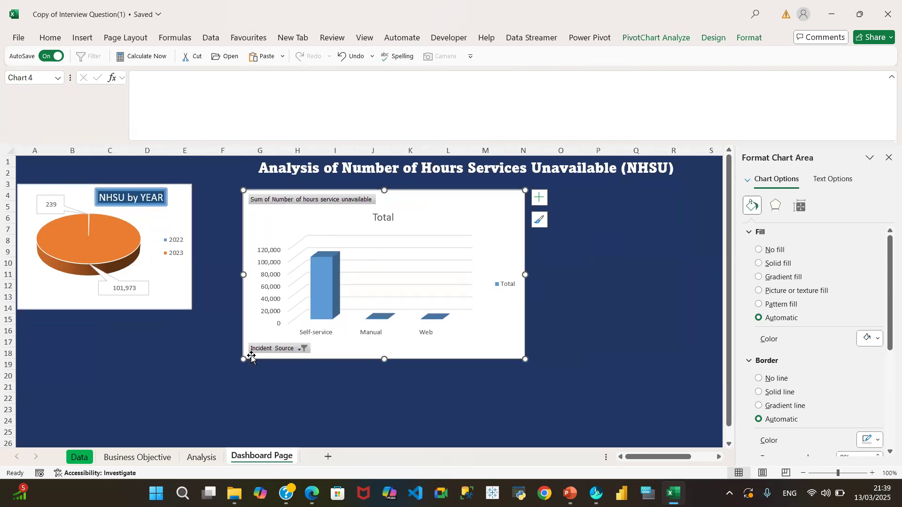
# Replace the column chart's title with "NHSU by Incident Source".
pyautogui.click(389, 218)
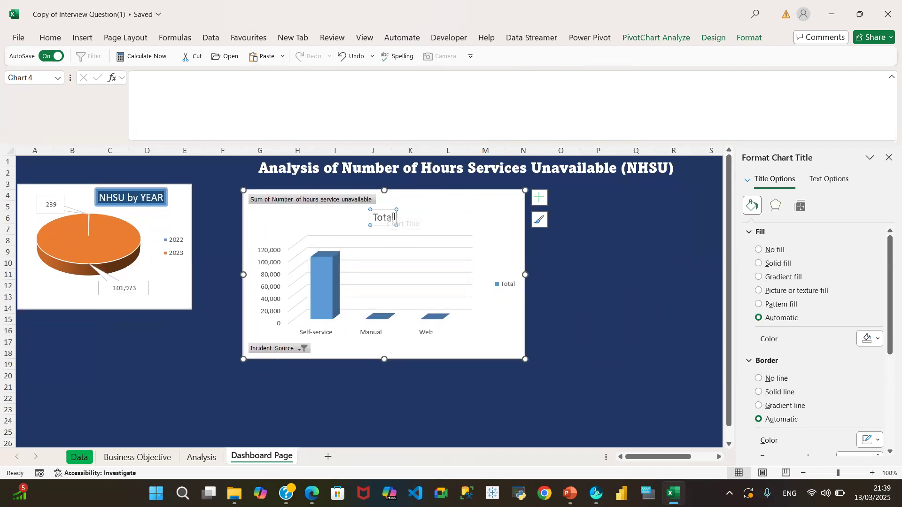
pyautogui.click(395, 217)
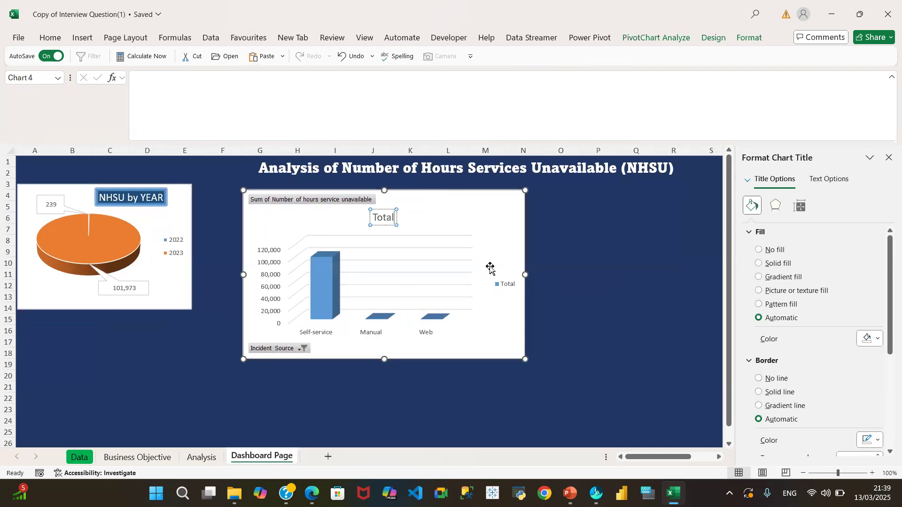
pyautogui.press('BackSpace')
pyautogui.press('BackSpace')
pyautogui.press('BackSpace')
pyautogui.press('BackSpace')
pyautogui.press('BackSpace')
pyautogui.write('NH')
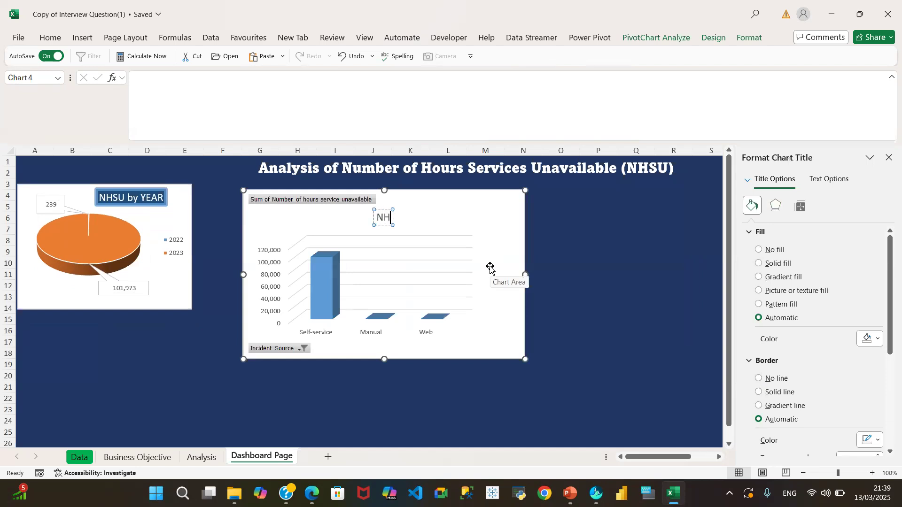
pyautogui.write('SU by')
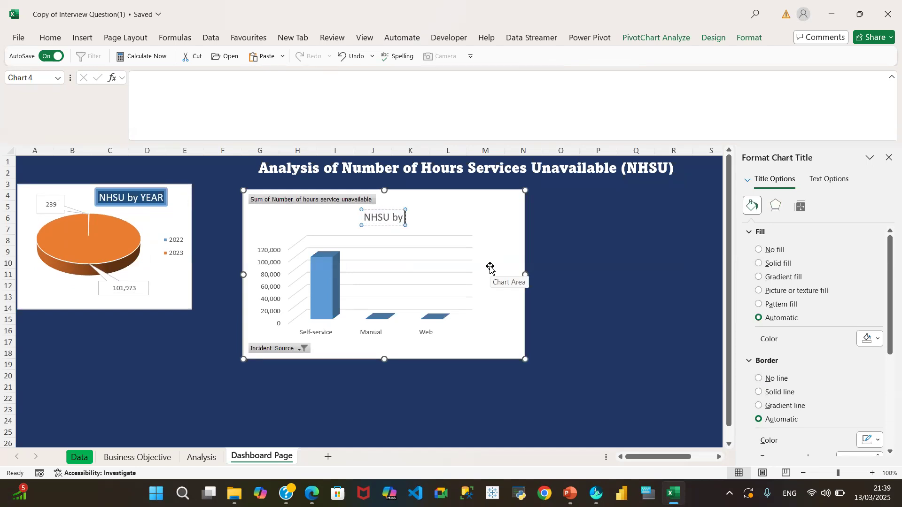
pyautogui.write(' Inci')
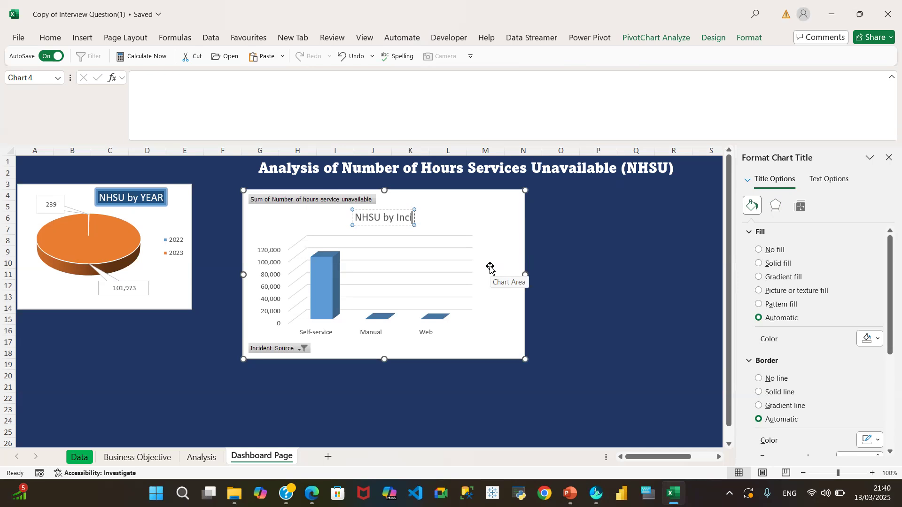
pyautogui.write('dent S')
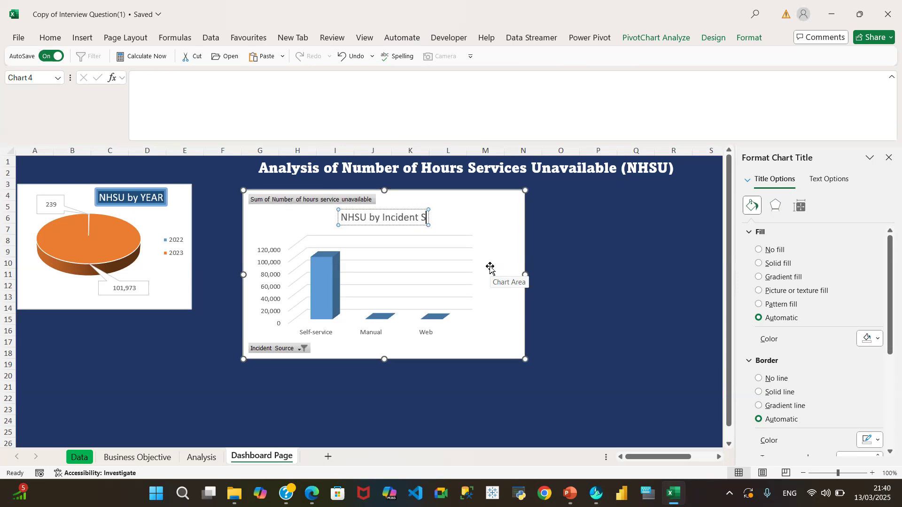
pyautogui.write('ource')
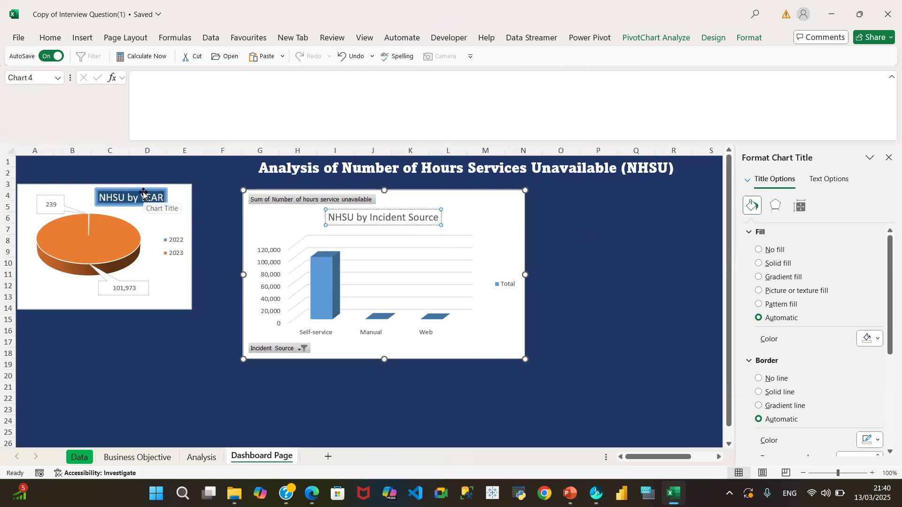
# Try to copy the whole pie chart's formatting onto the Incident Source column chart with Format Painter.
pyautogui.click(176, 193)
pyautogui.click(50, 38)
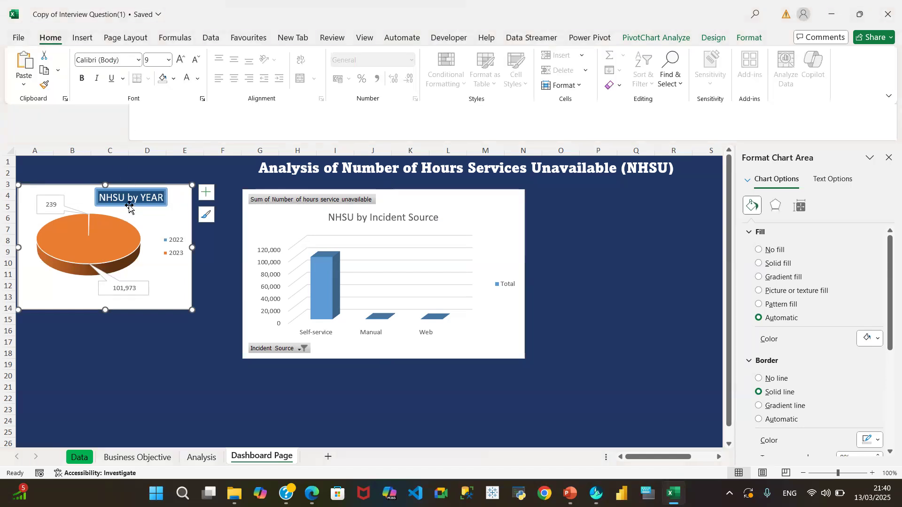
pyautogui.click(45, 85)
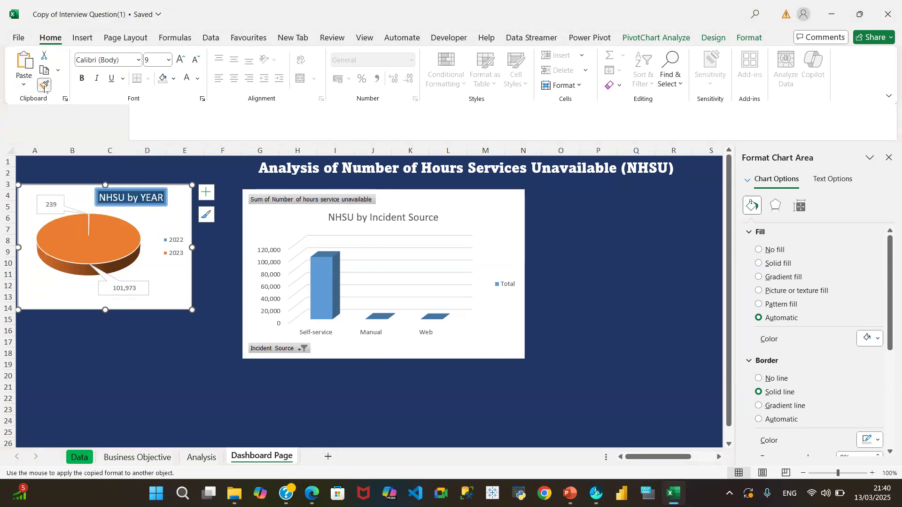
pyautogui.click(465, 203)
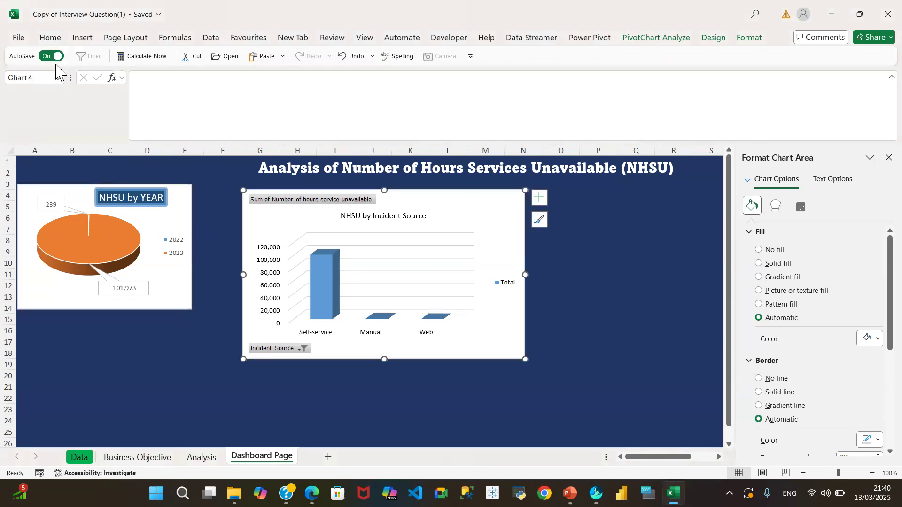
pyautogui.click(76, 188)
pyautogui.click(50, 38)
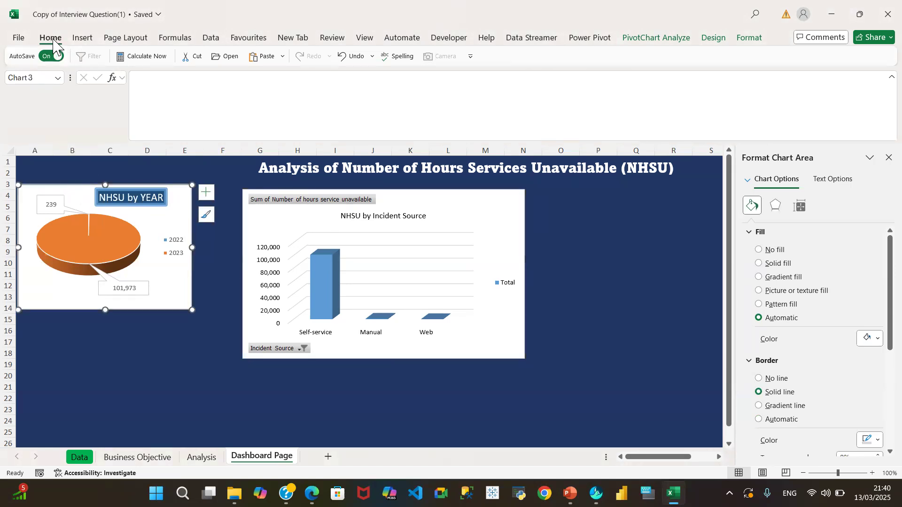
pyautogui.click(45, 84)
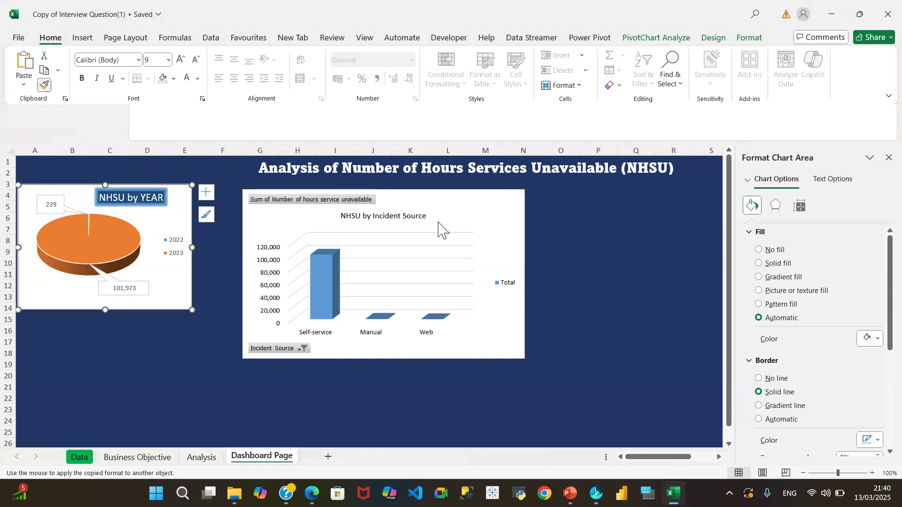
pyautogui.click(460, 213)
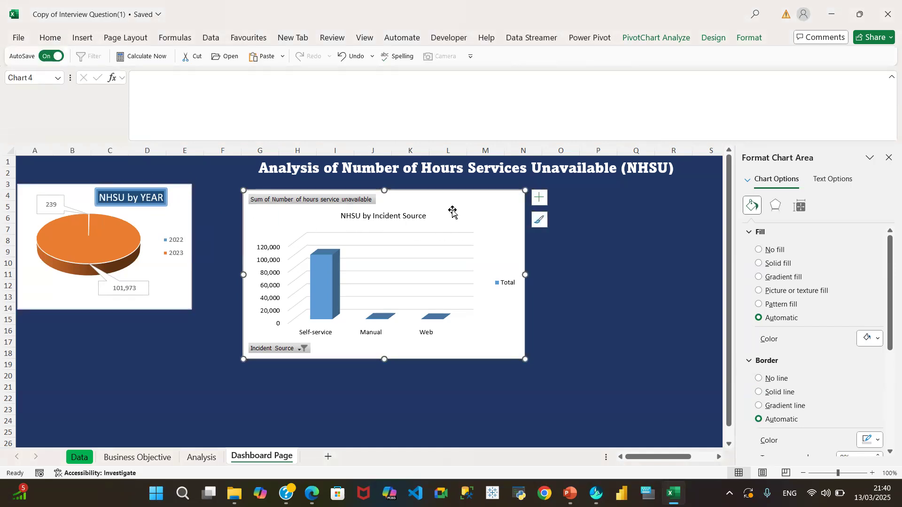
# Copy the formatting of the "NHSU by YEAR" title onto the column chart's title with Format Painter.
pyautogui.click(133, 193)
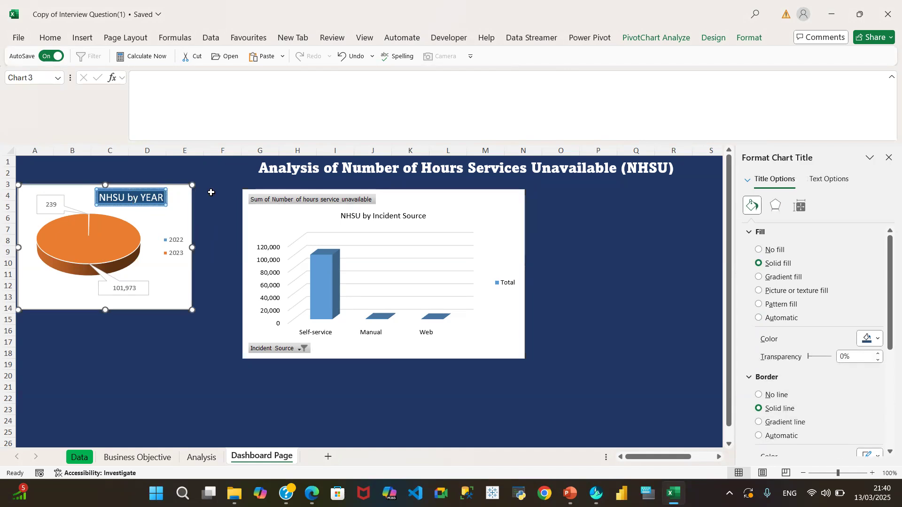
pyautogui.click(211, 192)
pyautogui.click(133, 196)
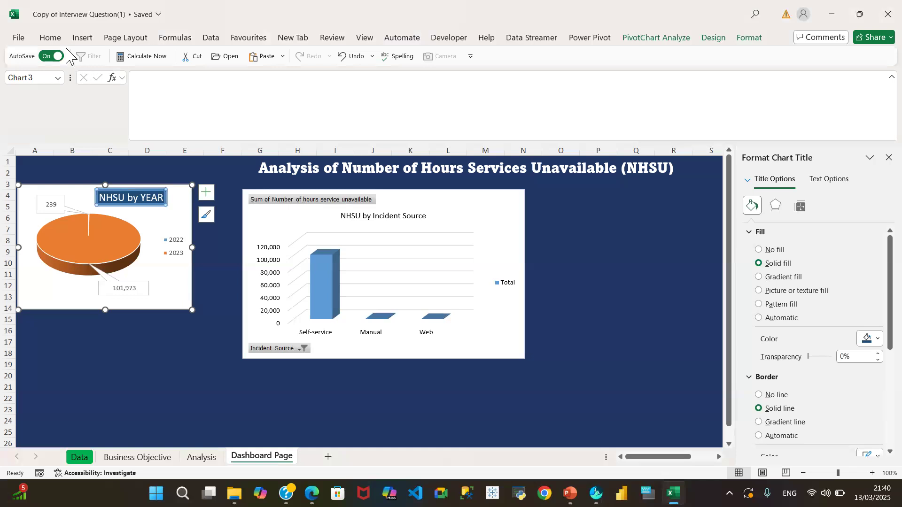
pyautogui.click(50, 37)
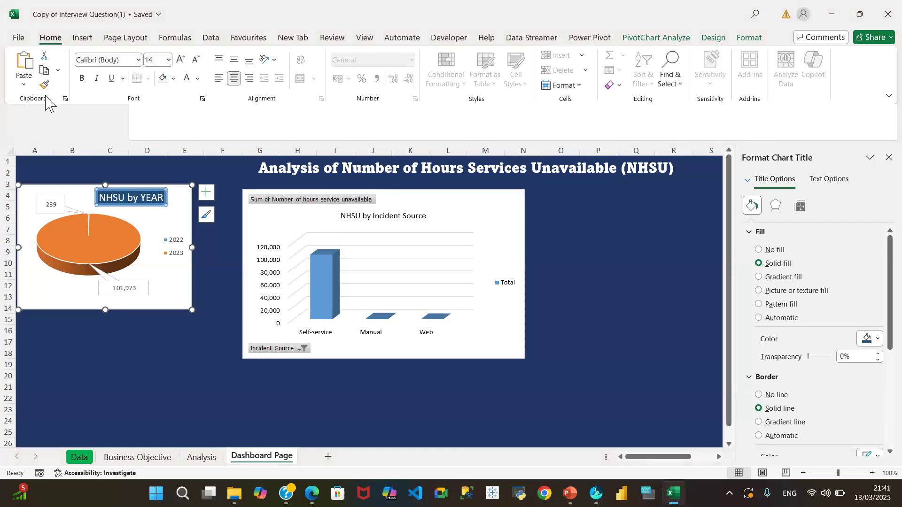
pyautogui.click(45, 85)
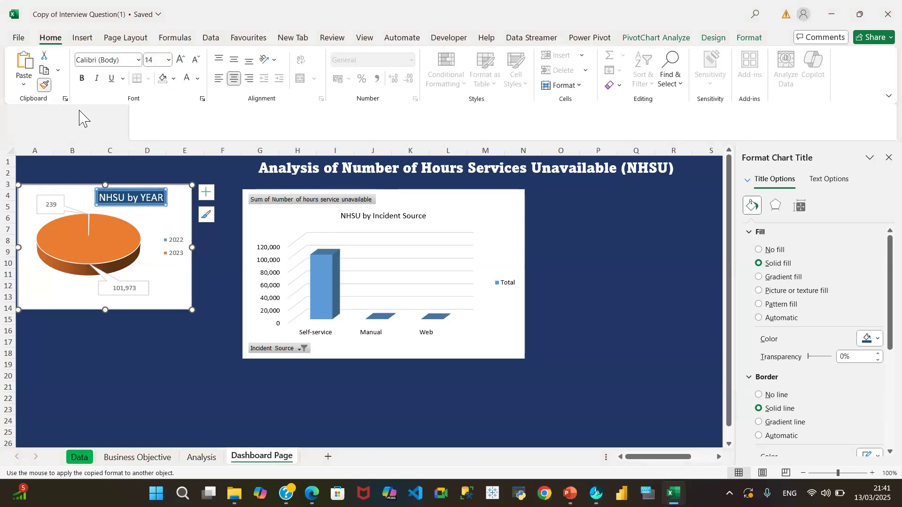
pyautogui.click(375, 216)
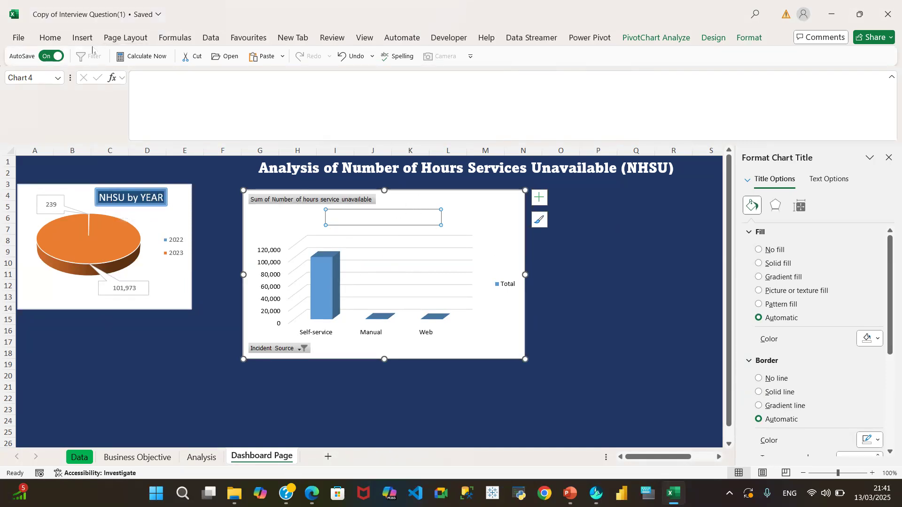
# Fill the column chart's title box with the darkest shade of the light blue theme colour, matching the pie chart's title.
pyautogui.click(49, 38)
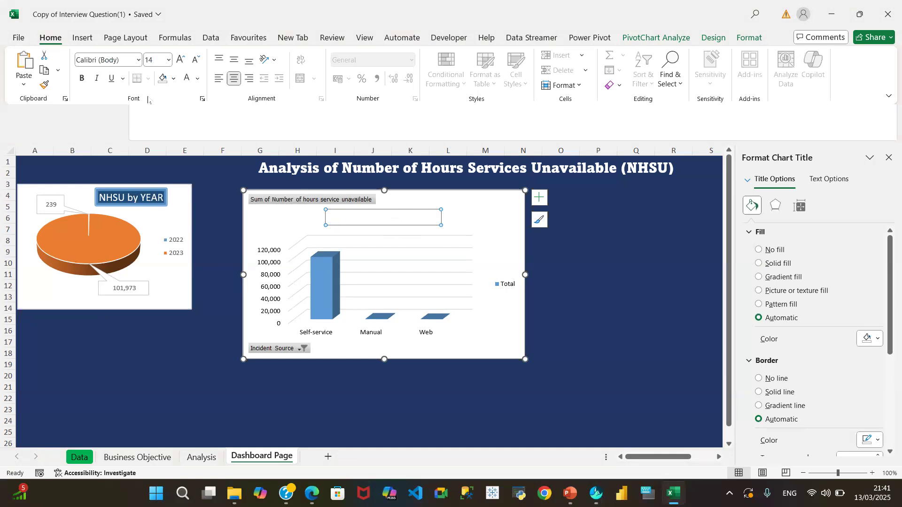
pyautogui.click(175, 79)
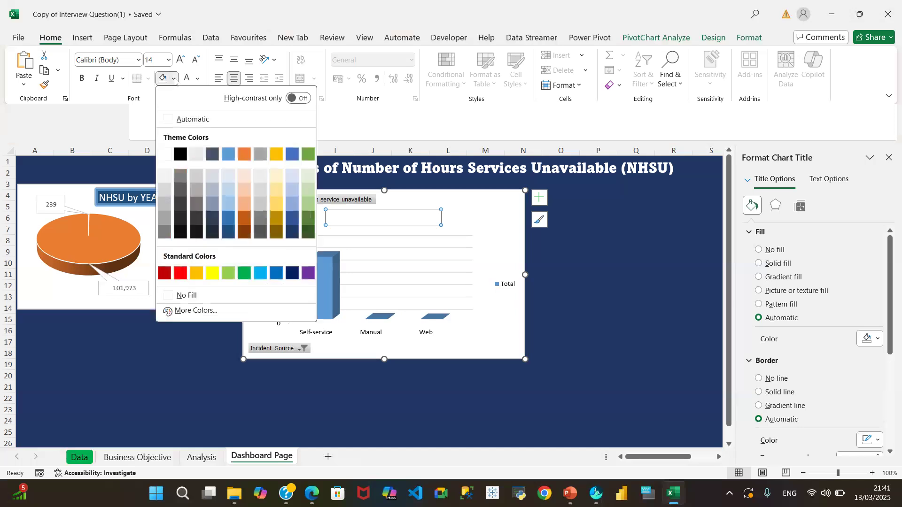
pyautogui.click(226, 230)
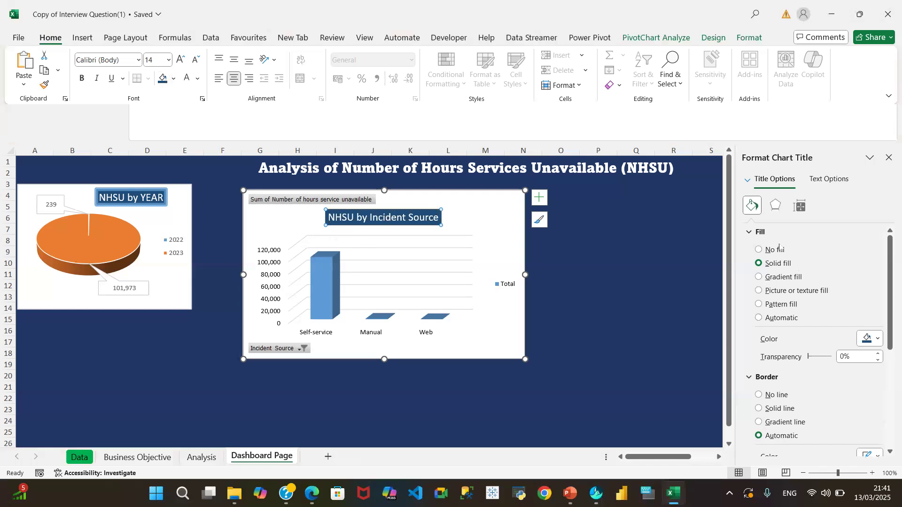
pyautogui.moveTo(887, 312); pyautogui.dragTo(888, 409)
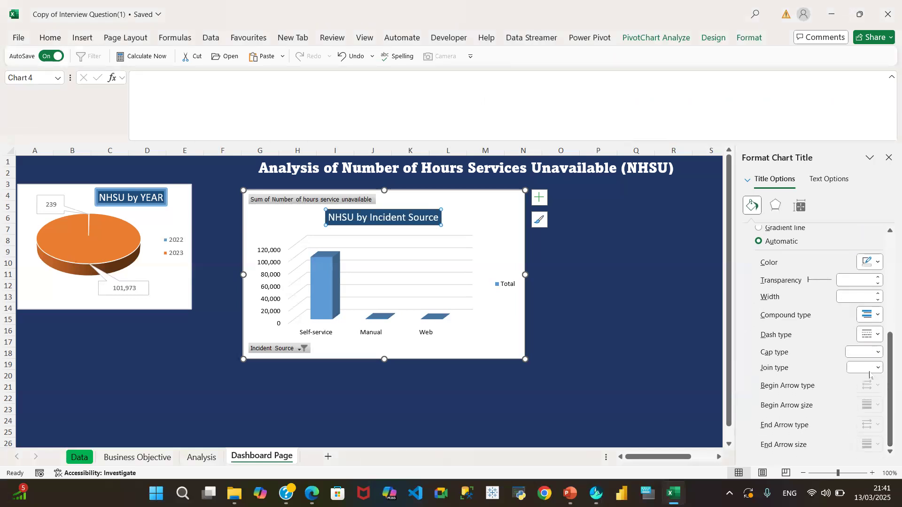
# Give the column chart's title box a solid border with 23% transparency and 4.5 pt width, modelled on the pie chart's title border.
pyautogui.moveTo(890, 389); pyautogui.dragTo(887, 280)
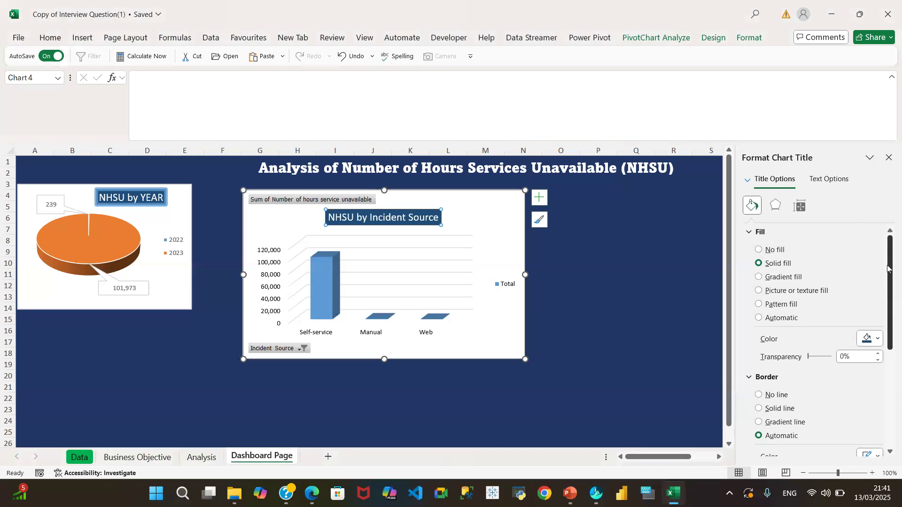
pyautogui.click(154, 193)
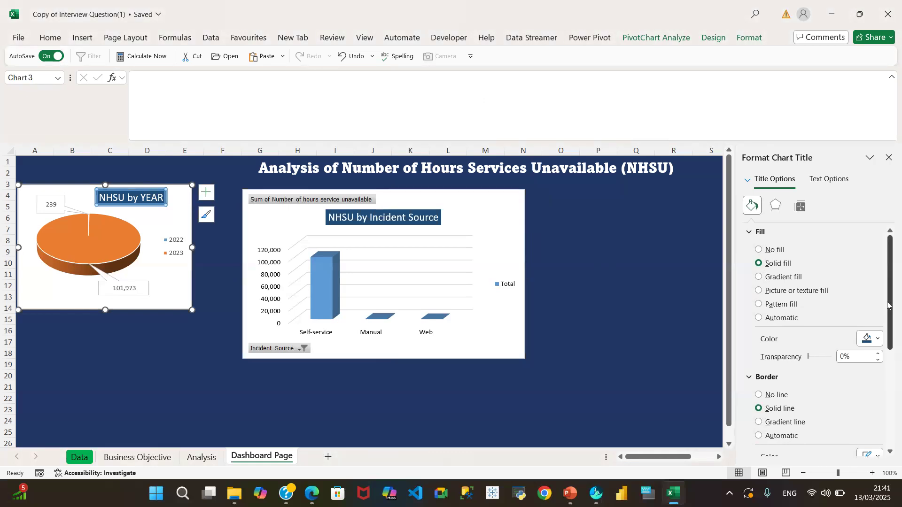
pyautogui.scroll(-5, 887, 287)
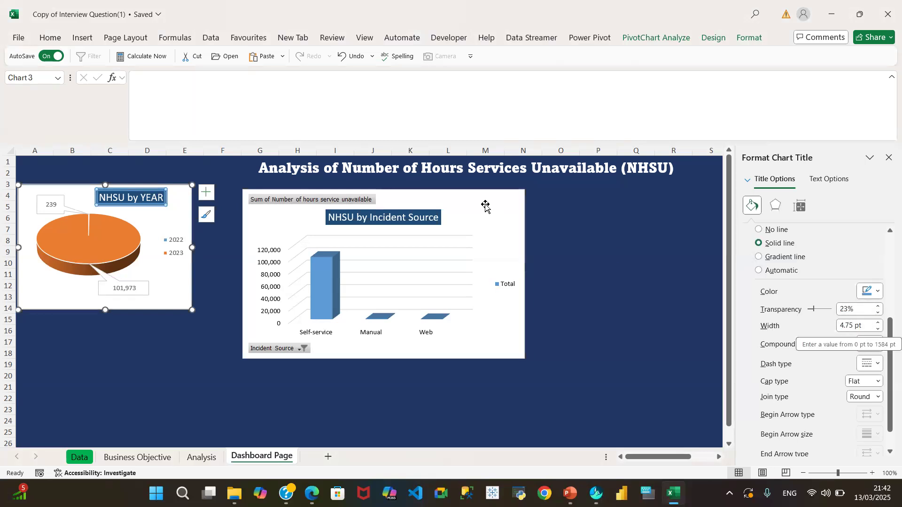
pyautogui.click(432, 217)
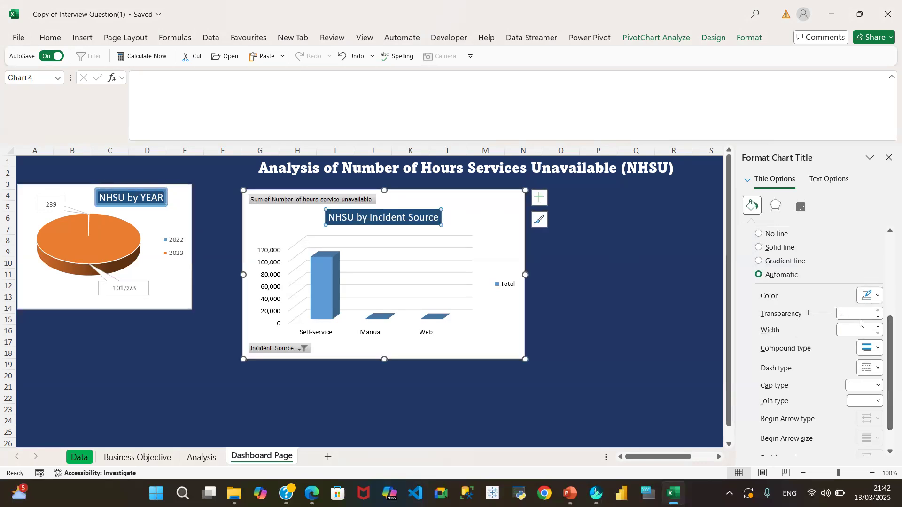
pyautogui.click(843, 312)
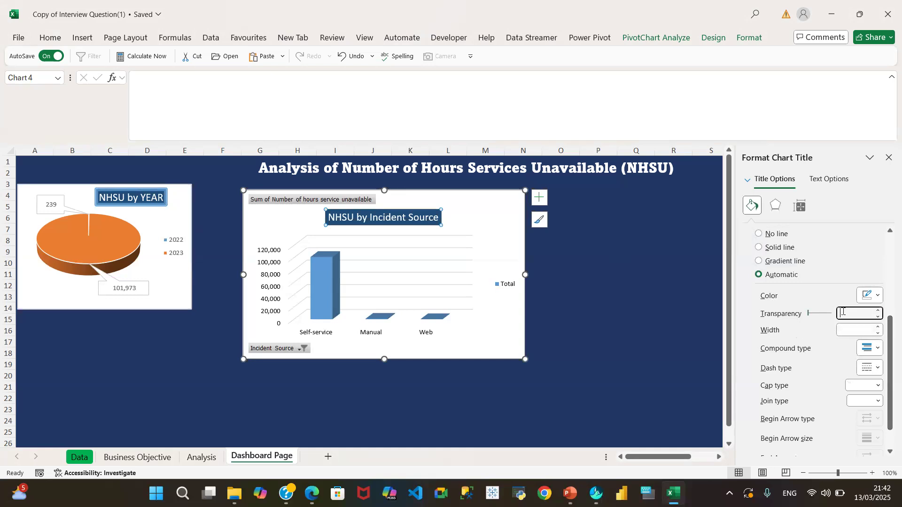
pyautogui.write('22')
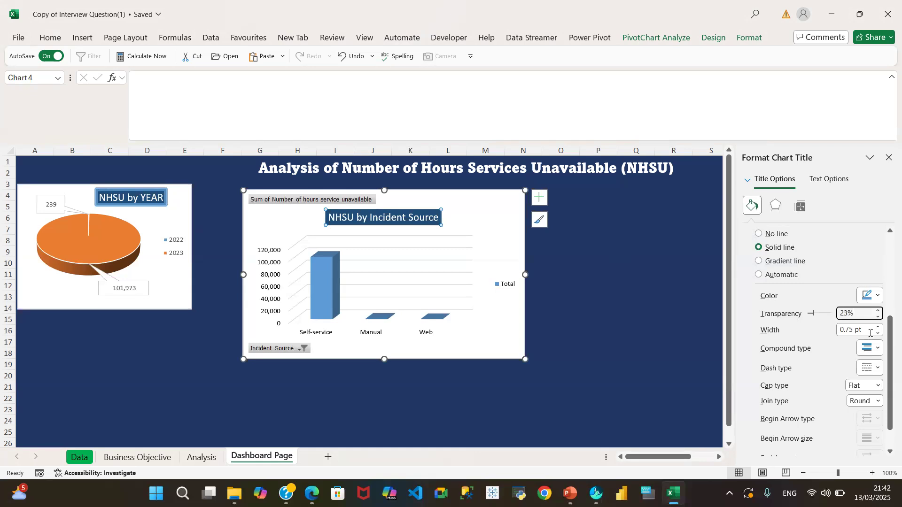
pyautogui.click(846, 329)
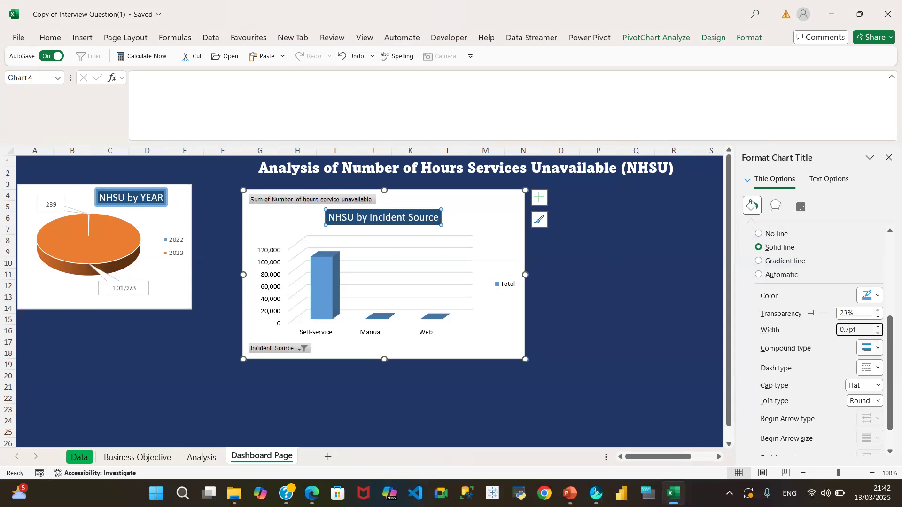
pyautogui.write('4.5')
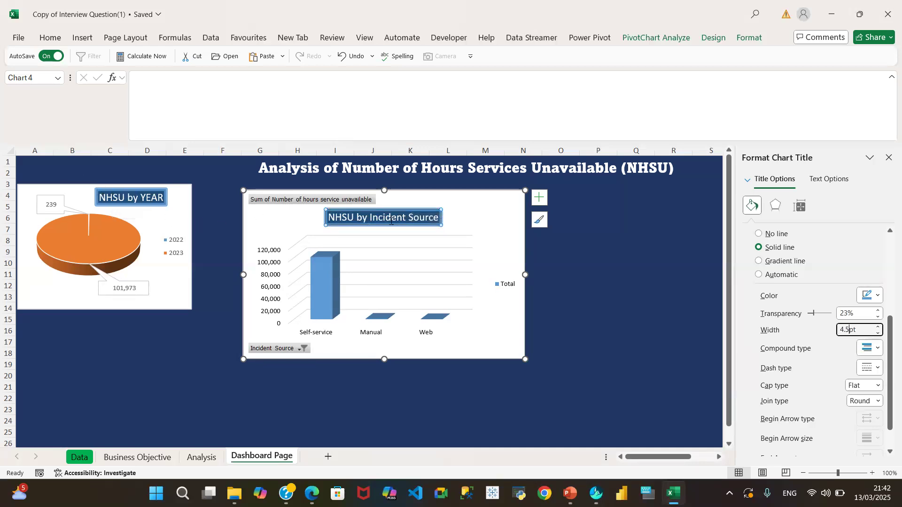
# Shift the column chart slightly and move its "NHSU by Incident Source" title to the chart's upper right.
pyautogui.click(477, 212)
pyautogui.click(412, 216)
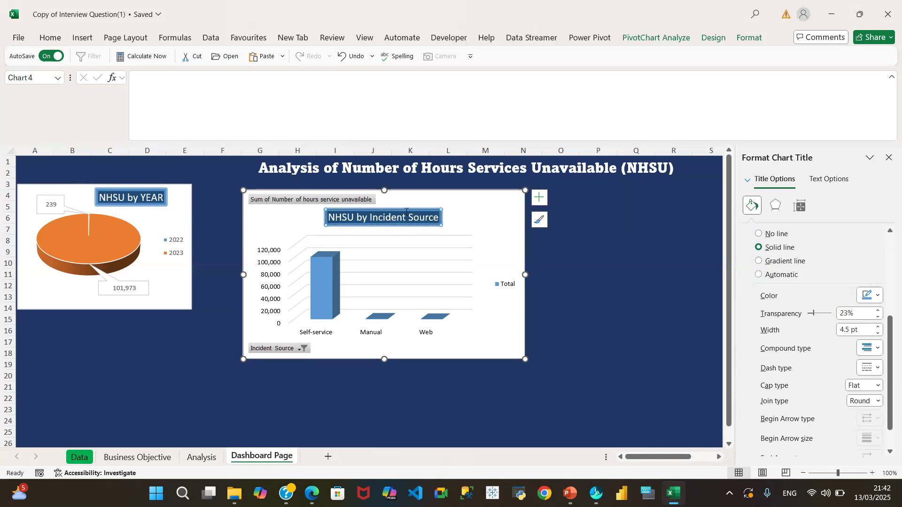
pyautogui.moveTo(404, 208)
pyautogui.mouseDown()
pyautogui.moveTo(441, 205)
pyautogui.moveTo(413, 212)
pyautogui.mouseUp()
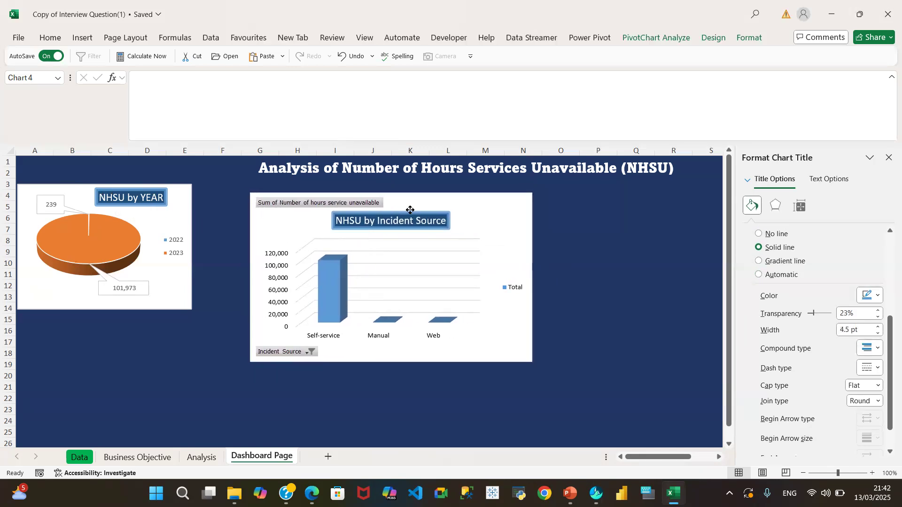
pyautogui.click(565, 245)
pyautogui.click(436, 219)
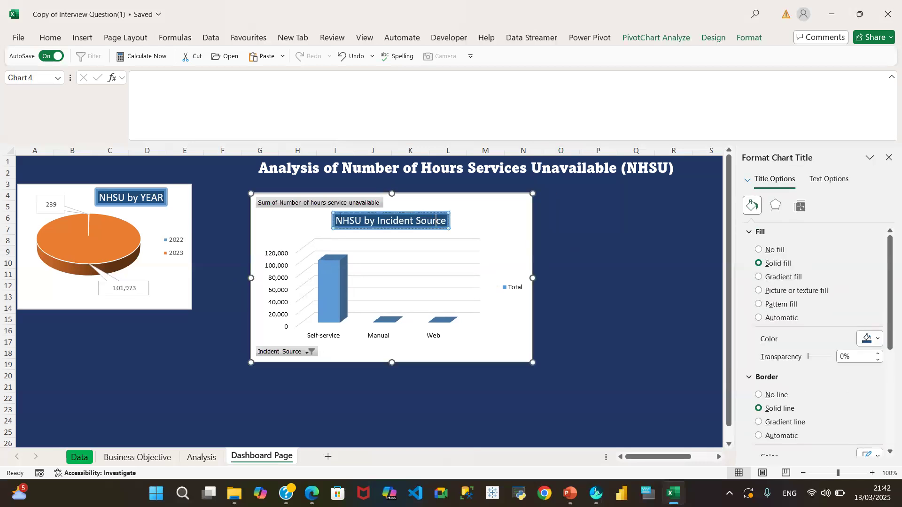
pyautogui.moveTo(331, 216); pyautogui.dragTo(395, 213)
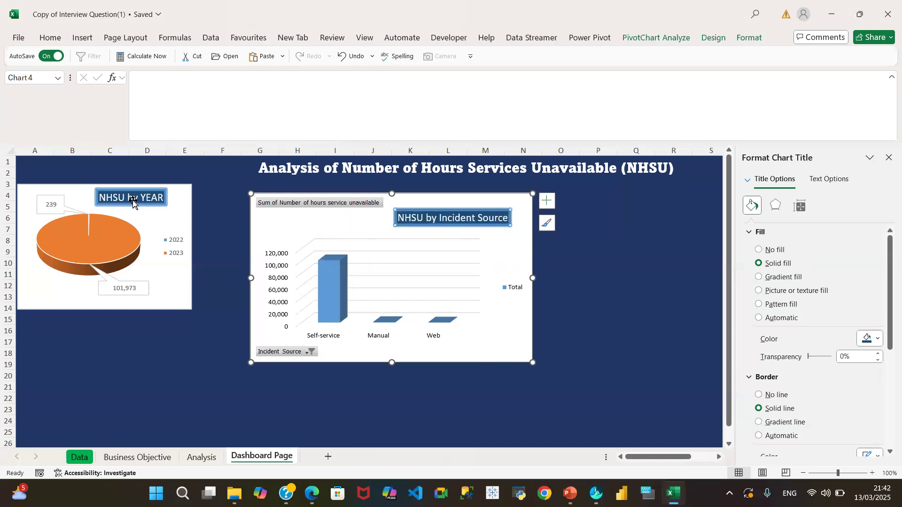
# Hide all field buttons on the Incident Source column chart.
pyautogui.rightClick(290, 204)
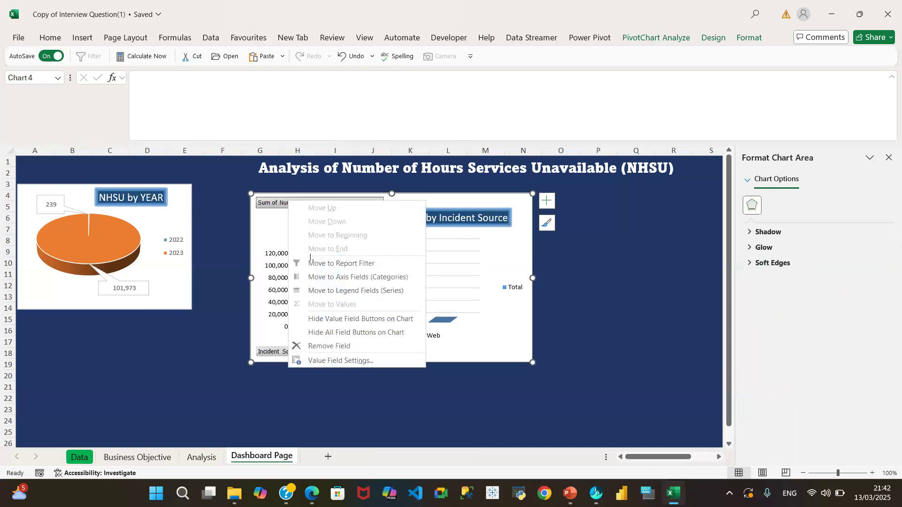
pyautogui.click(344, 333)
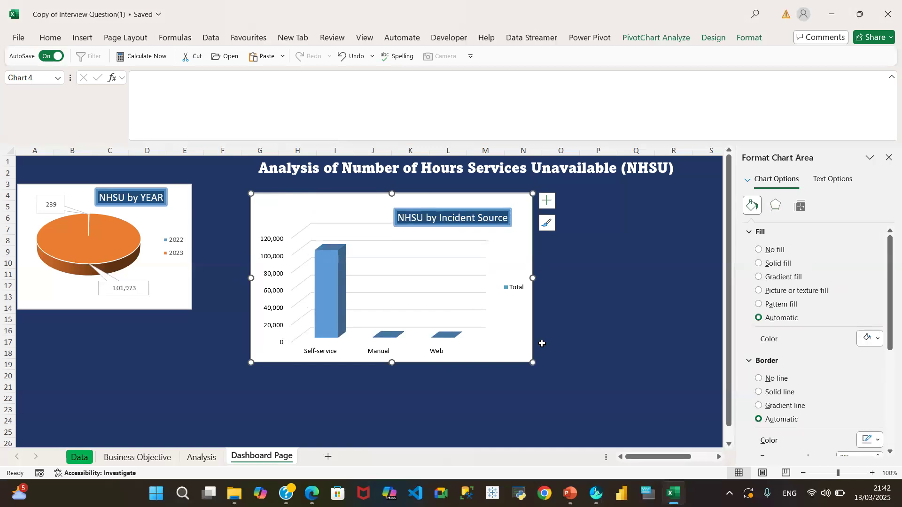
pyautogui.click(425, 242)
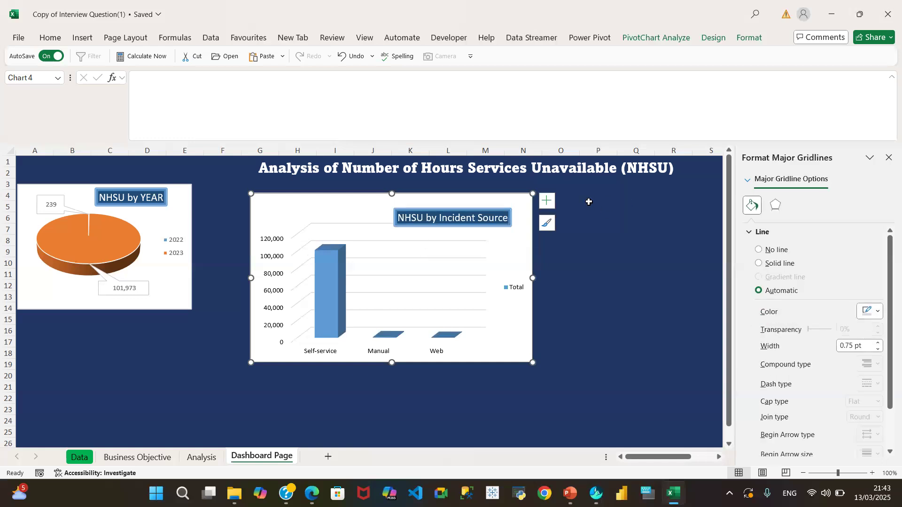
# Delete the "Total" legend from the Incident Source column chart, leaving axis titles off.
pyautogui.click(547, 202)
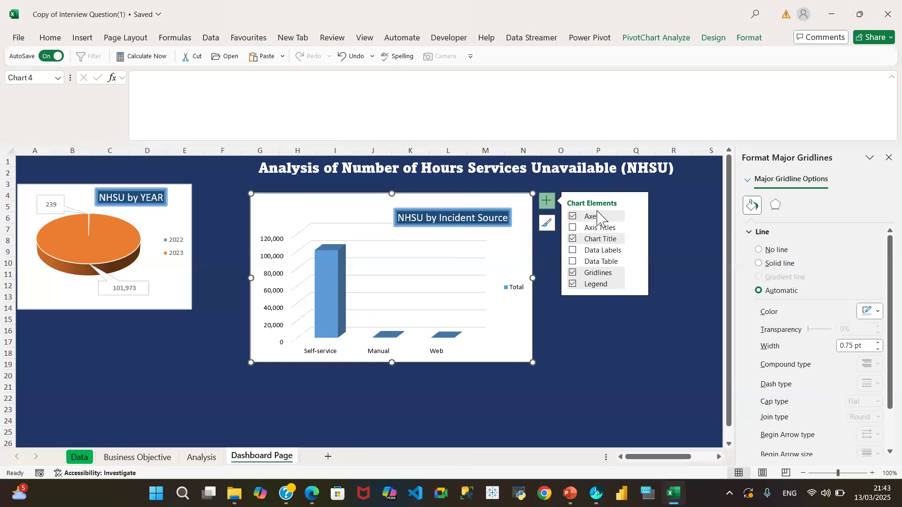
pyautogui.click(596, 228)
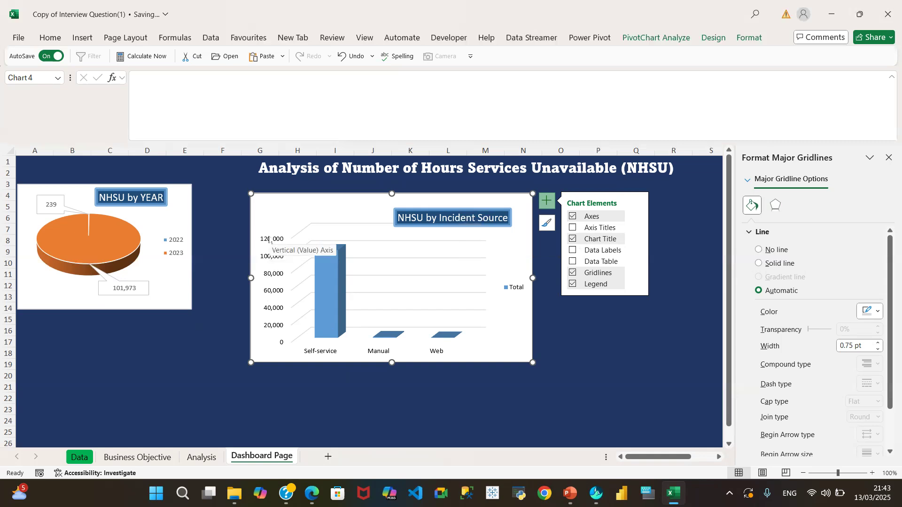
pyautogui.click(515, 287)
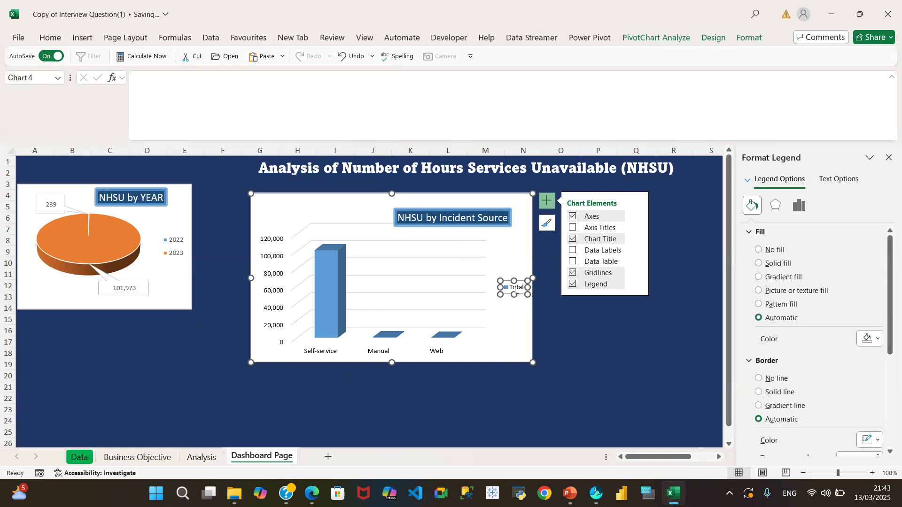
pyautogui.press('Delete')
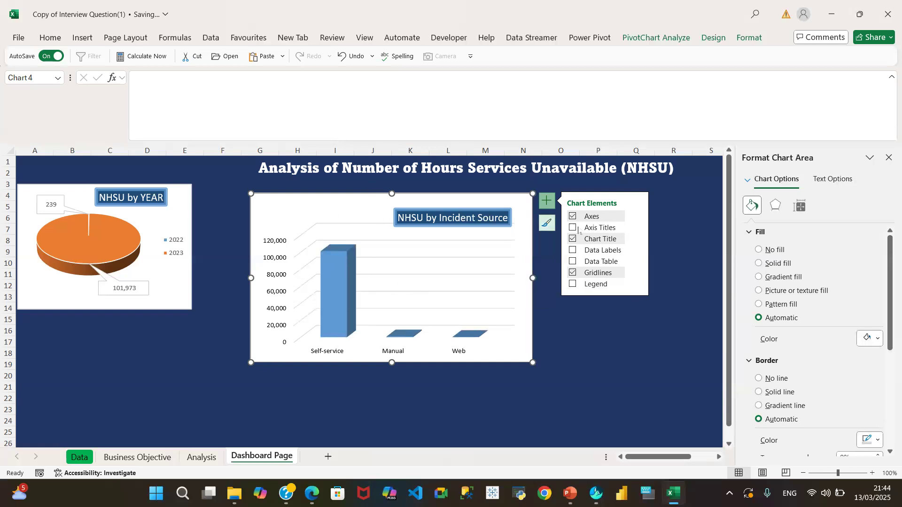
# Show data labels on the column chart in place of its gridlines and primary vertical axis.
pyautogui.click(572, 274)
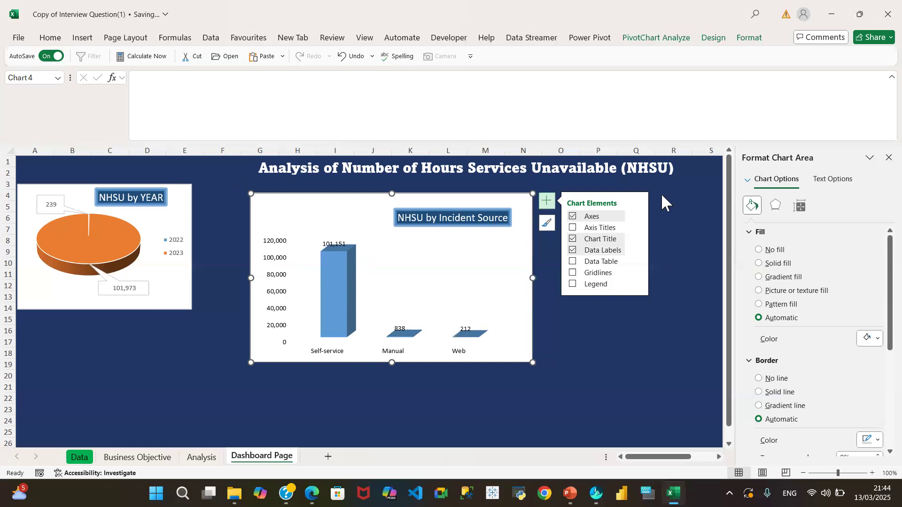
pyautogui.click(637, 217)
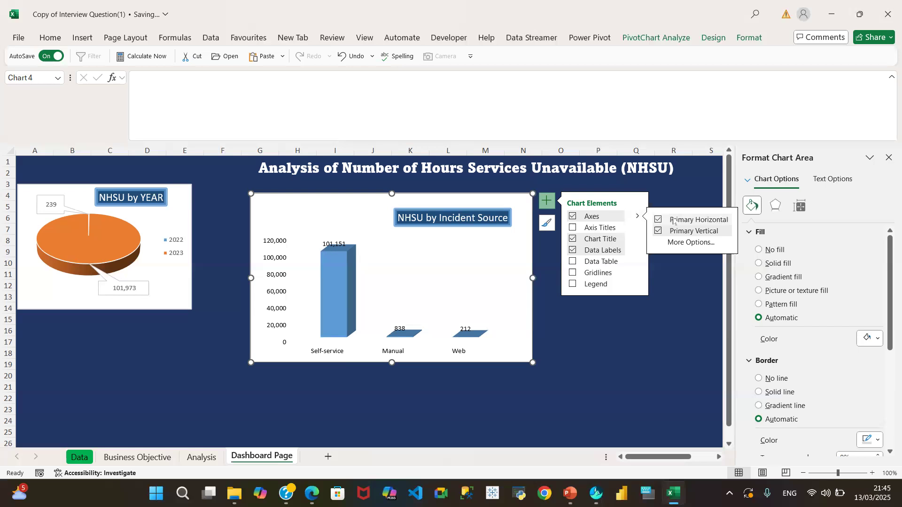
pyautogui.click(659, 232)
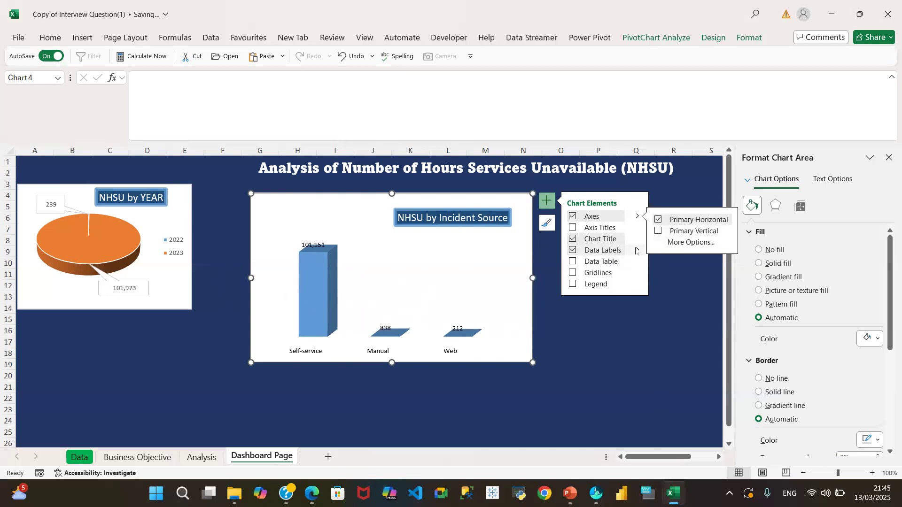
# Select the column chart's data labels and examine their label content and number format options.
pyautogui.moveTo(636, 253)
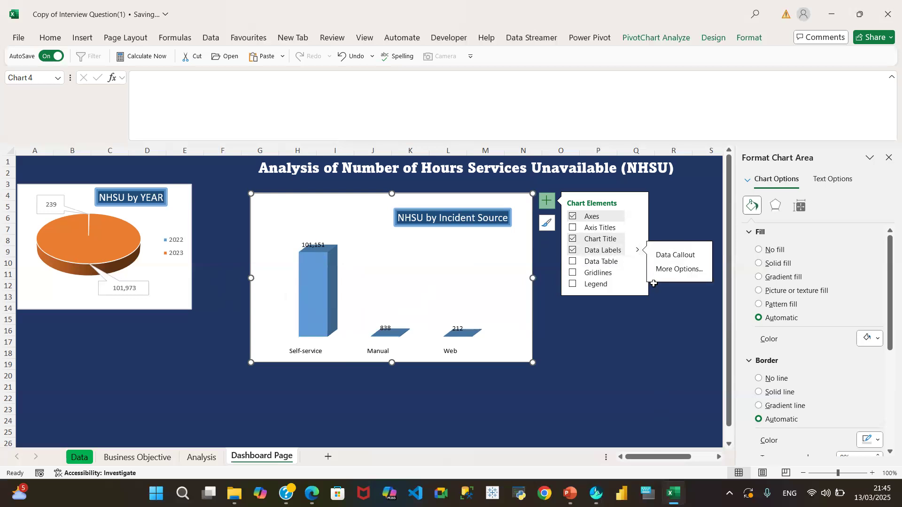
pyautogui.click(674, 257)
pyautogui.click(680, 270)
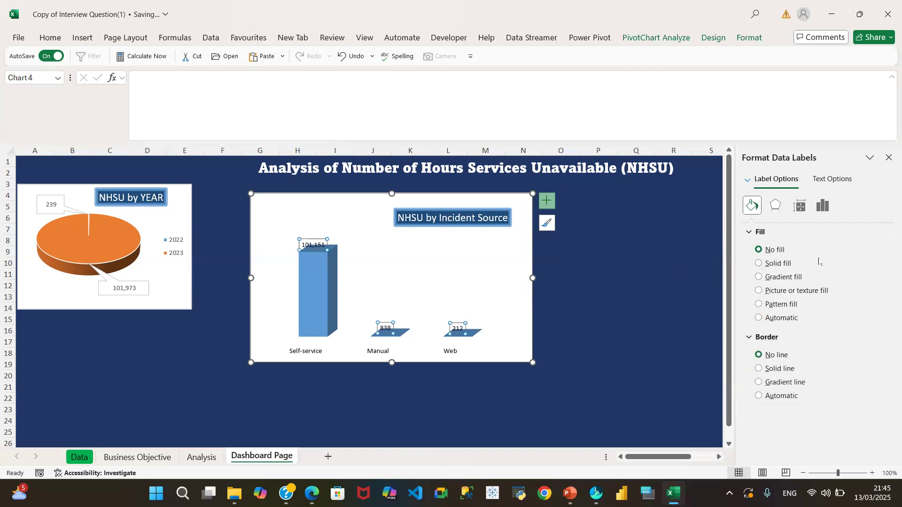
pyautogui.click(823, 207)
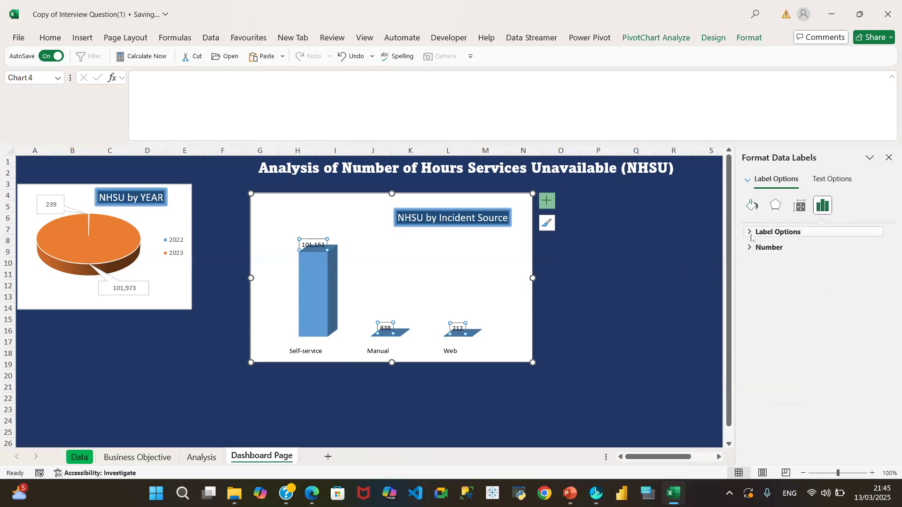
pyautogui.click(751, 235)
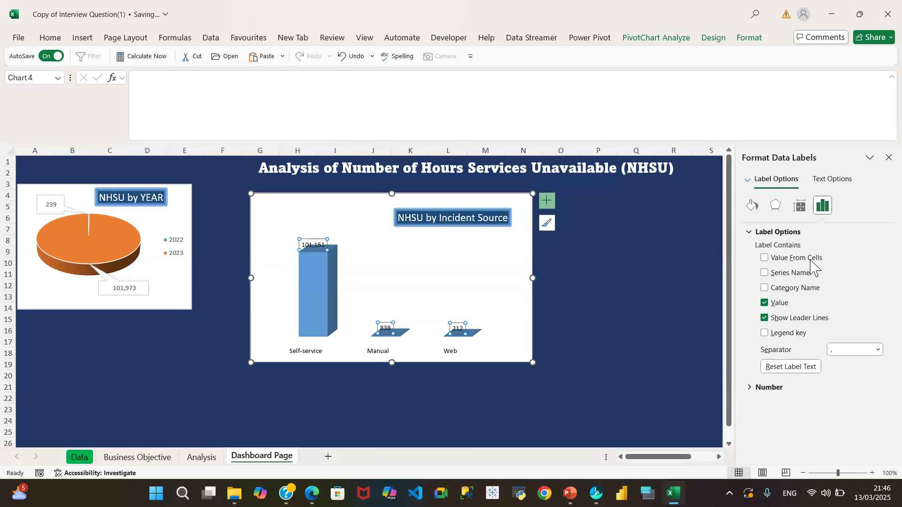
pyautogui.click(750, 393)
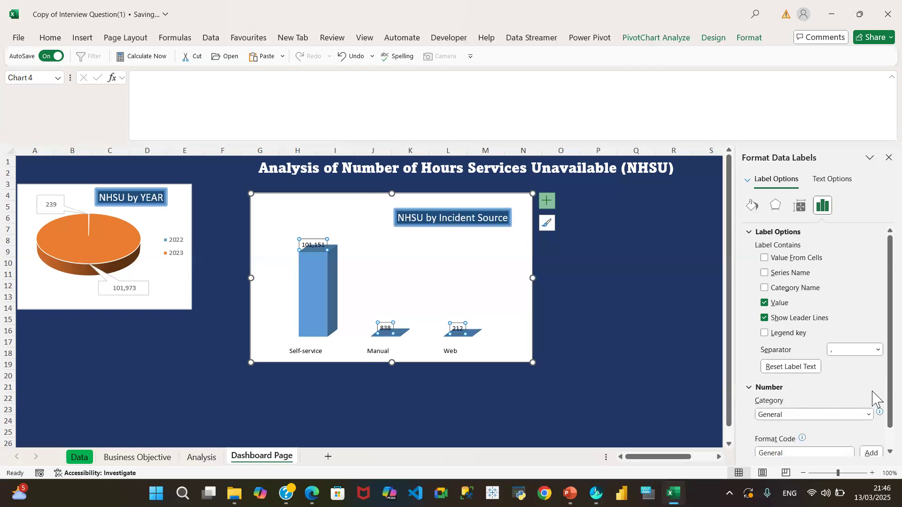
pyautogui.scroll(-1, 873, 340)
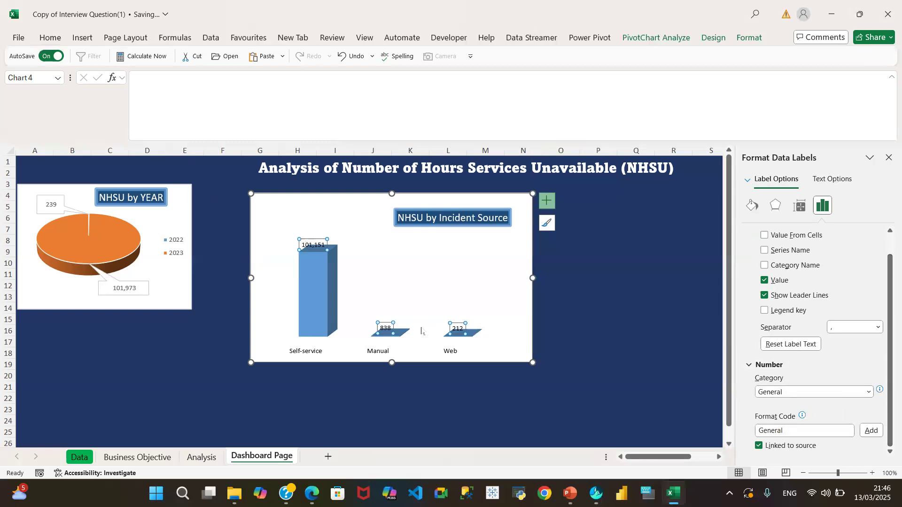
# Set the font size of the column chart's data labels to 12.
pyautogui.click(52, 38)
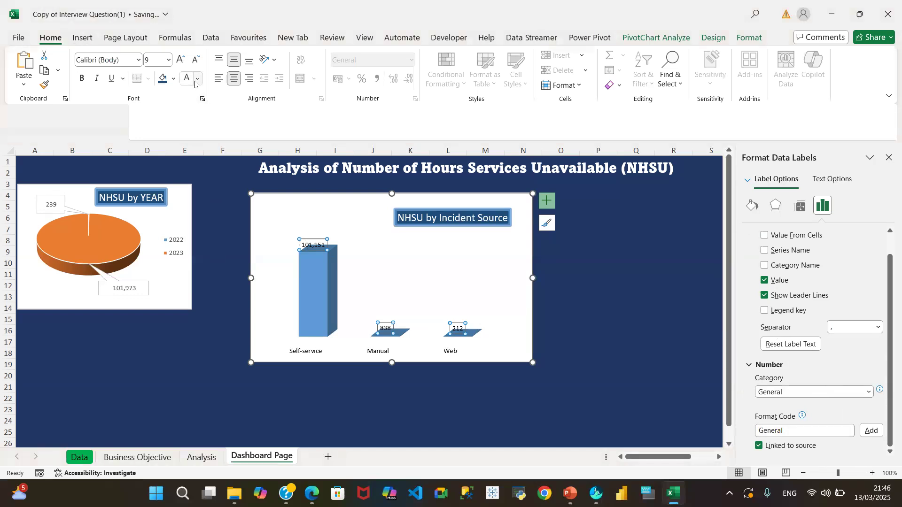
pyautogui.click(196, 80)
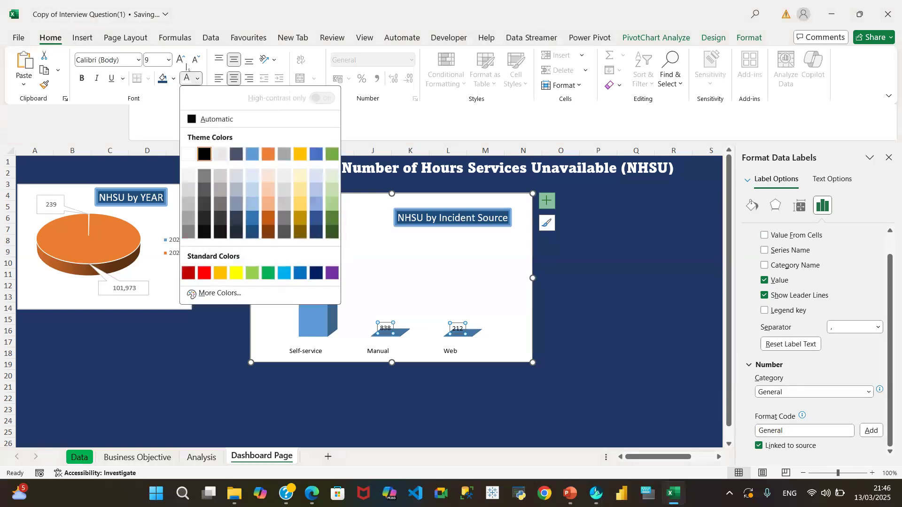
pyautogui.click(169, 60)
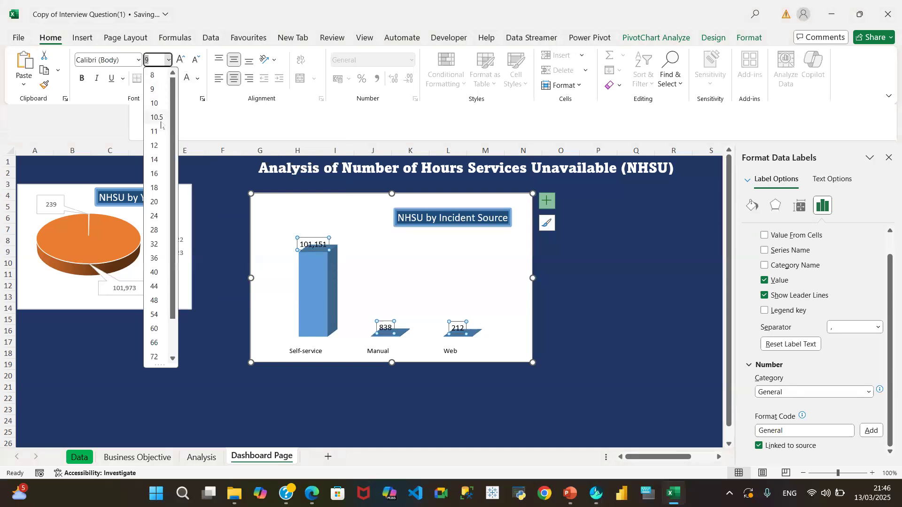
pyautogui.click(156, 147)
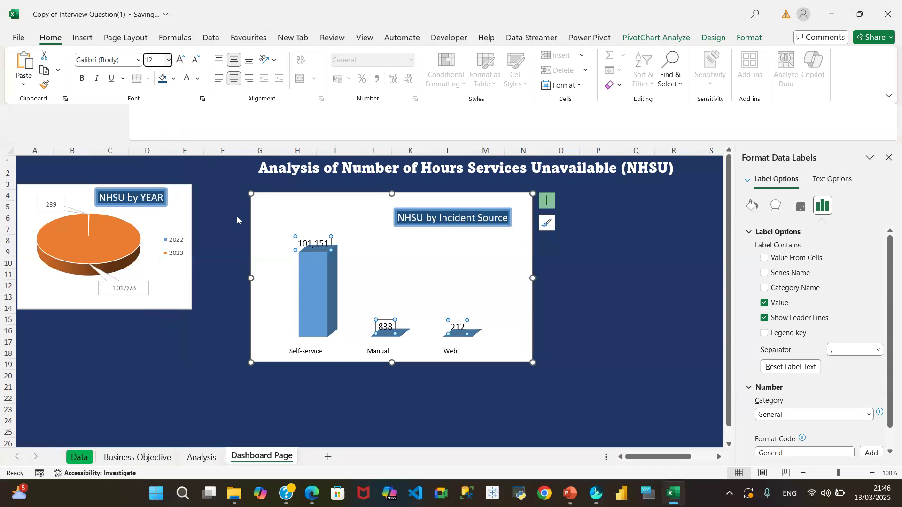
# Give the column chart's data labels a dark blue fill and white, non-bold text.
pyautogui.click(174, 79)
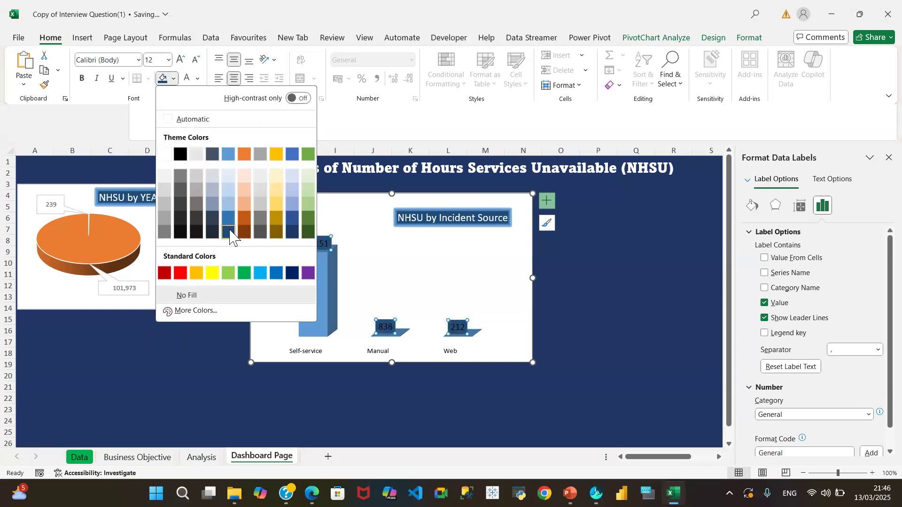
pyautogui.click(229, 233)
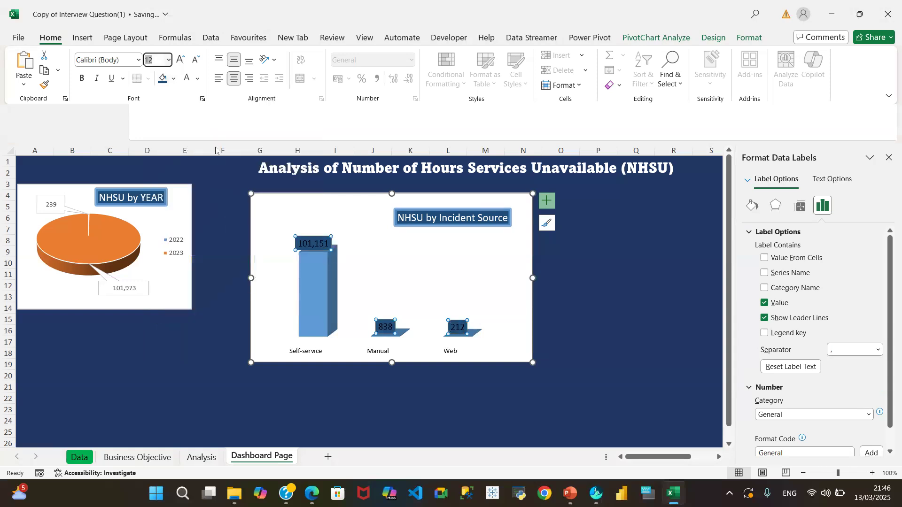
pyautogui.click(198, 79)
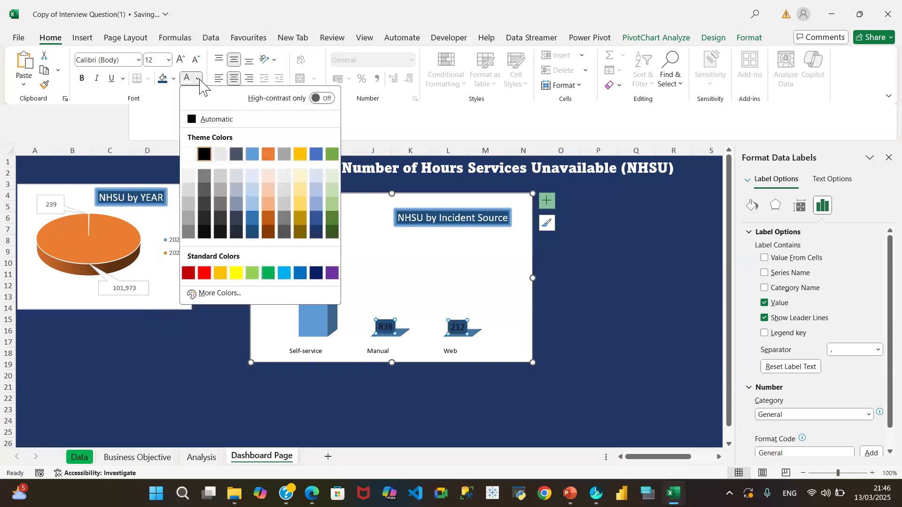
pyautogui.click(188, 155)
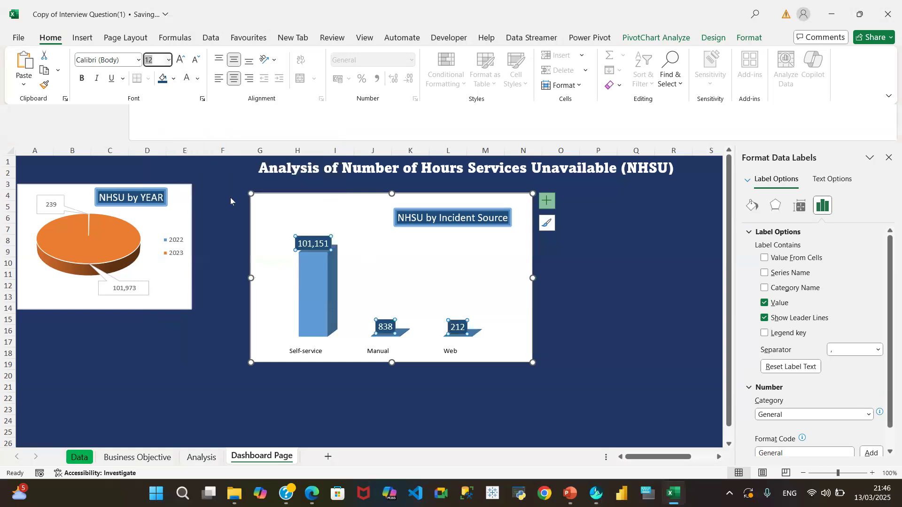
pyautogui.click(82, 79)
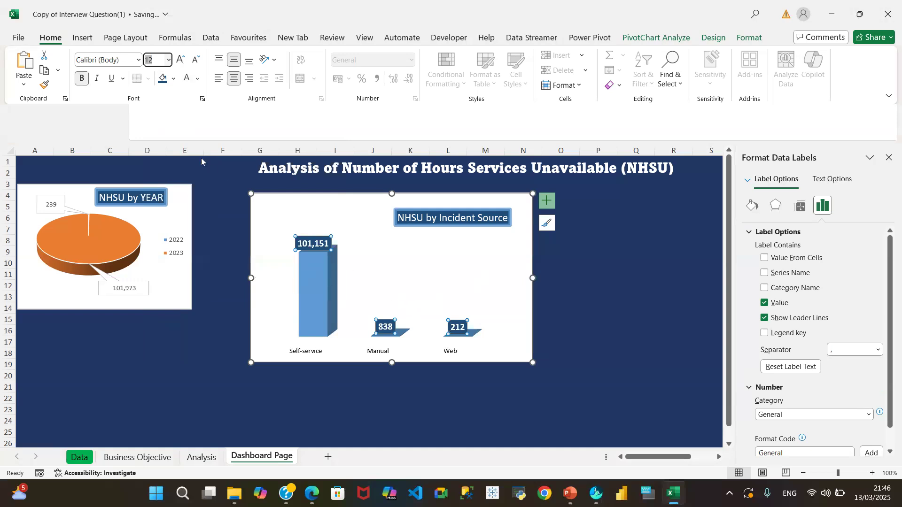
pyautogui.click(82, 80)
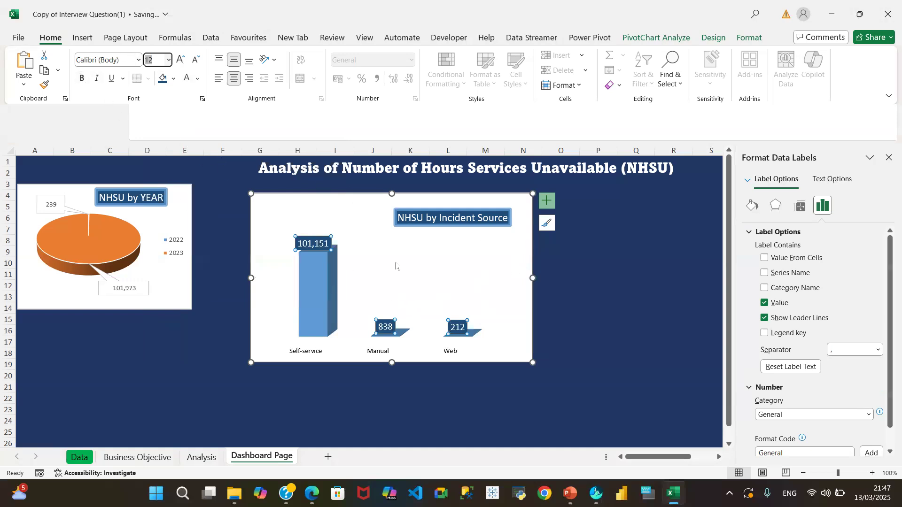
pyautogui.click(181, 194)
pyautogui.click(190, 202)
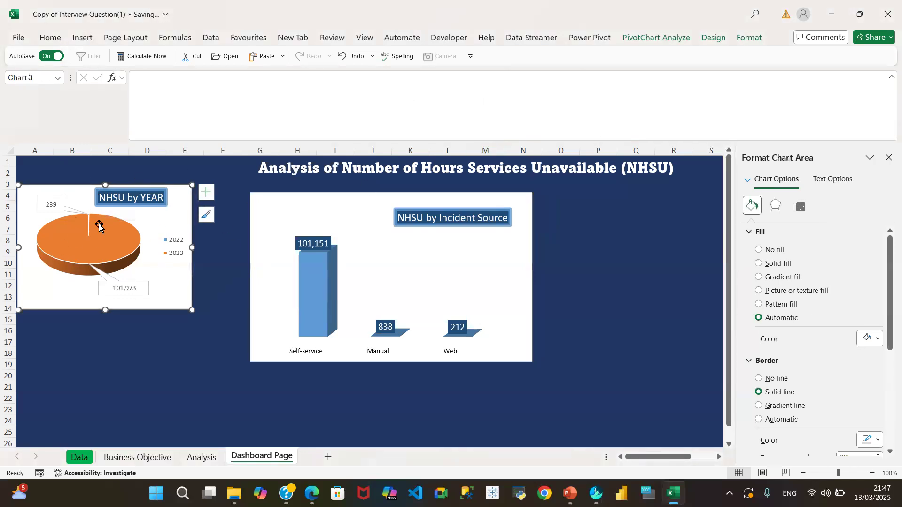
pyautogui.click(713, 41)
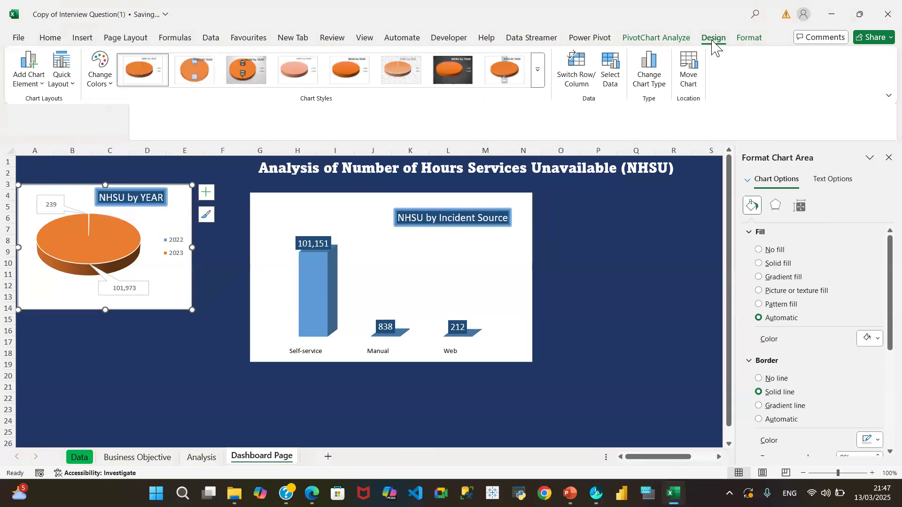
pyautogui.click(747, 42)
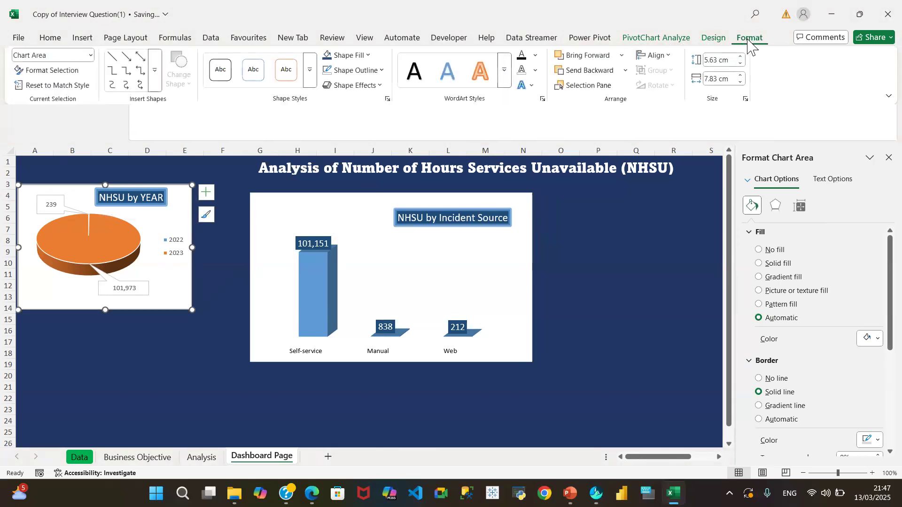
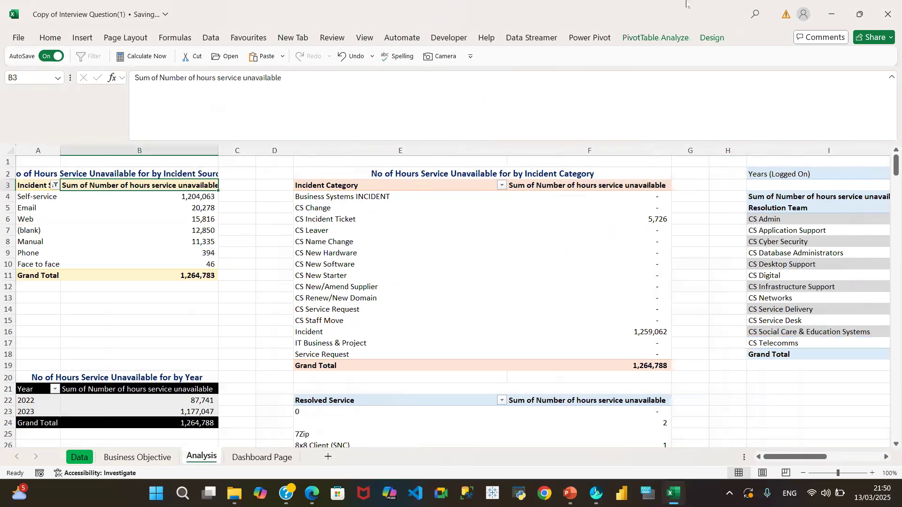
# Paste the copied Status slicer onto the Dashboard Page, in the empty area beside the Incident Source chart.
pyautogui.click(261, 458)
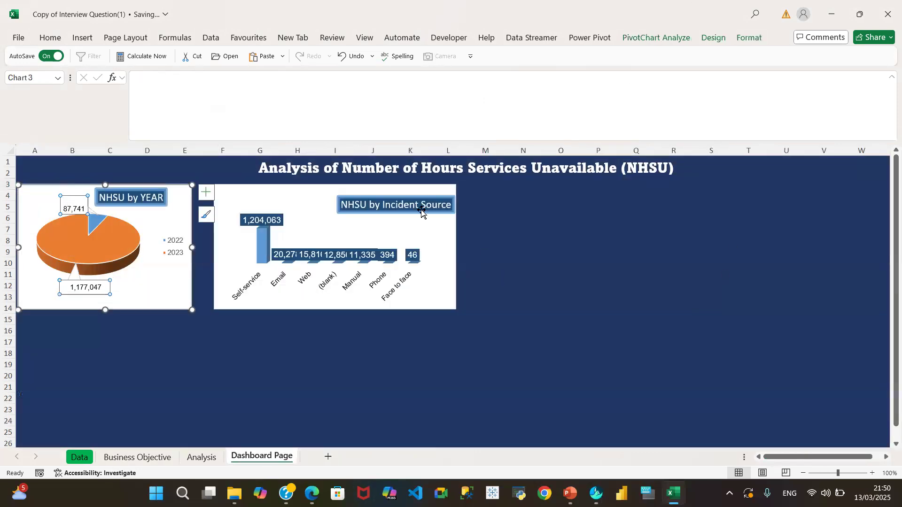
pyautogui.click(529, 195)
pyautogui.hotkey('ctrl', 'v')
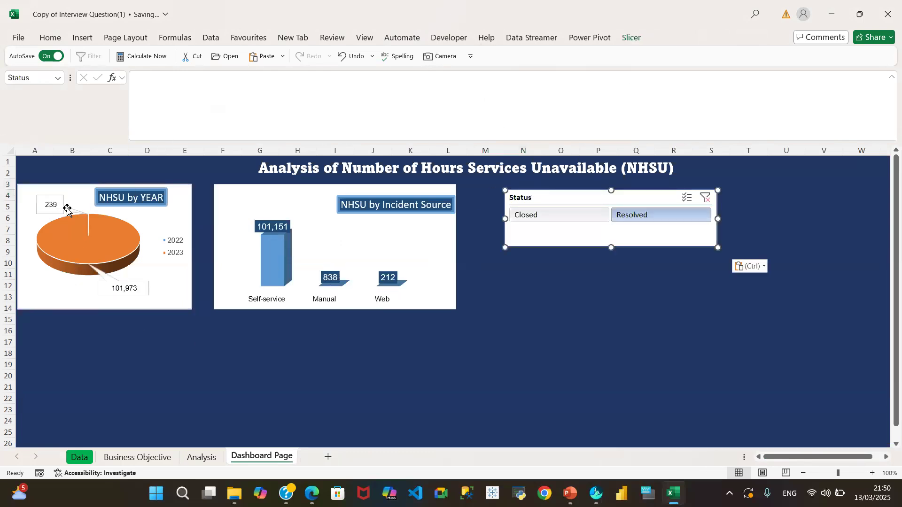
# Move both charts down to start around row 8 and place the Status slicer above the Incident Source chart.
pyautogui.moveTo(61, 196); pyautogui.dragTo(60, 241)
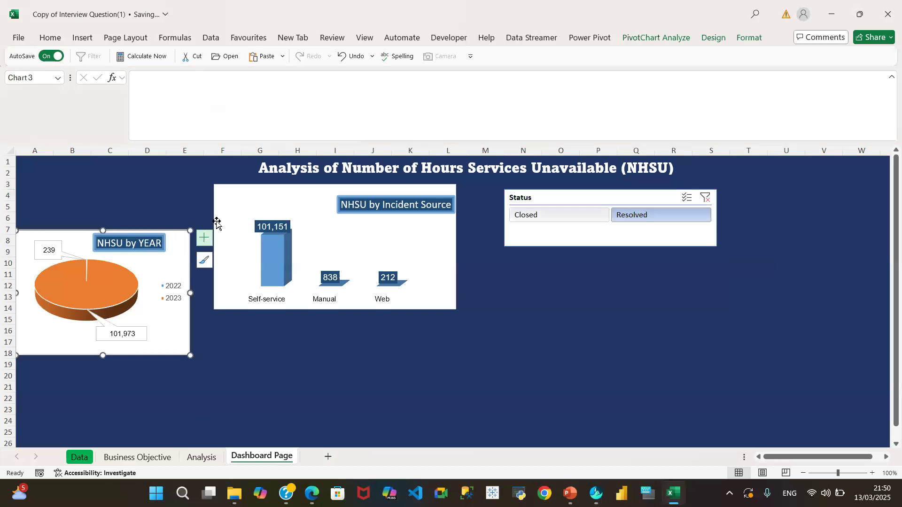
pyautogui.moveTo(245, 203); pyautogui.dragTo(240, 249)
pyautogui.moveTo(556, 203); pyautogui.dragTo(293, 191)
pyautogui.moveTo(55, 238); pyautogui.dragTo(54, 249)
pyautogui.moveTo(224, 242); pyautogui.dragTo(226, 256)
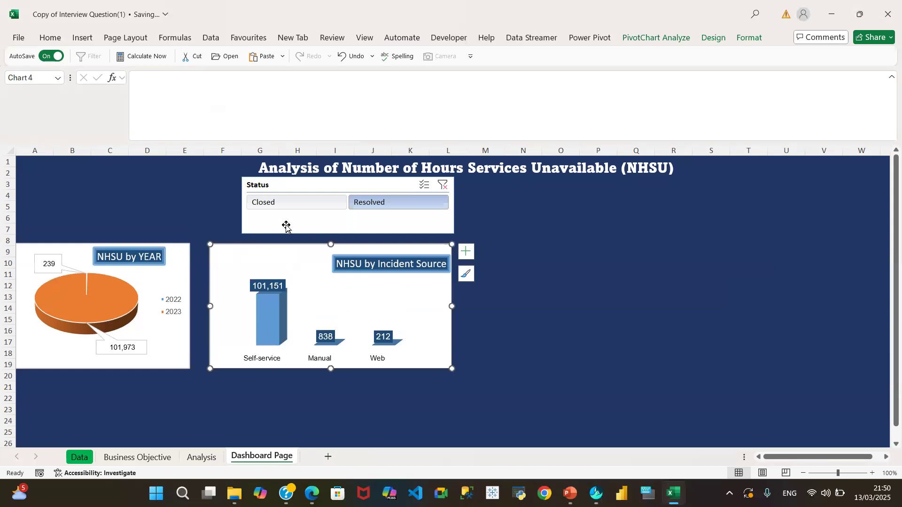
# Shorten the Status slicer to about 2.1 cm high and move it over columns C to H above the charts.
pyautogui.click(352, 232)
pyautogui.moveTo(347, 234); pyautogui.dragTo(347, 224)
pyautogui.moveTo(322, 184); pyautogui.dragTo(180, 186)
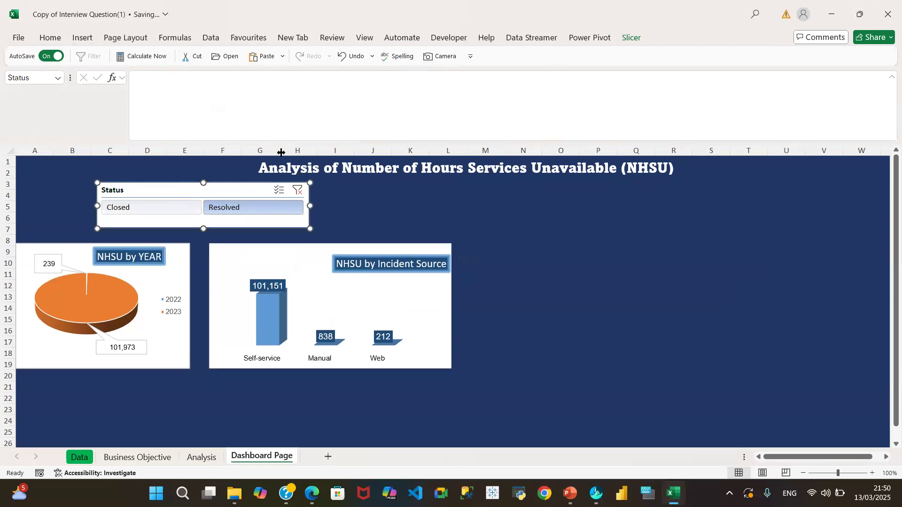
# Apply the light blue style from the Dark slicer styles to the Status slicer.
pyautogui.click(593, 43)
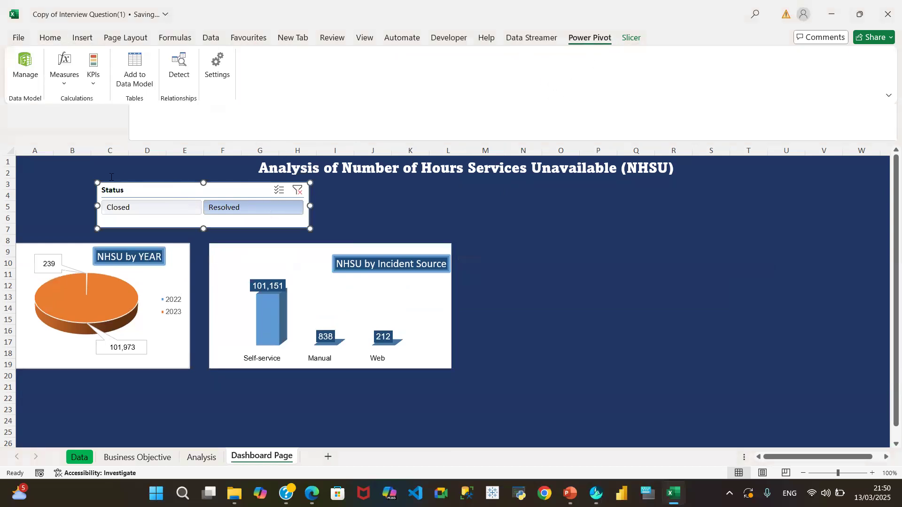
pyautogui.click(635, 40)
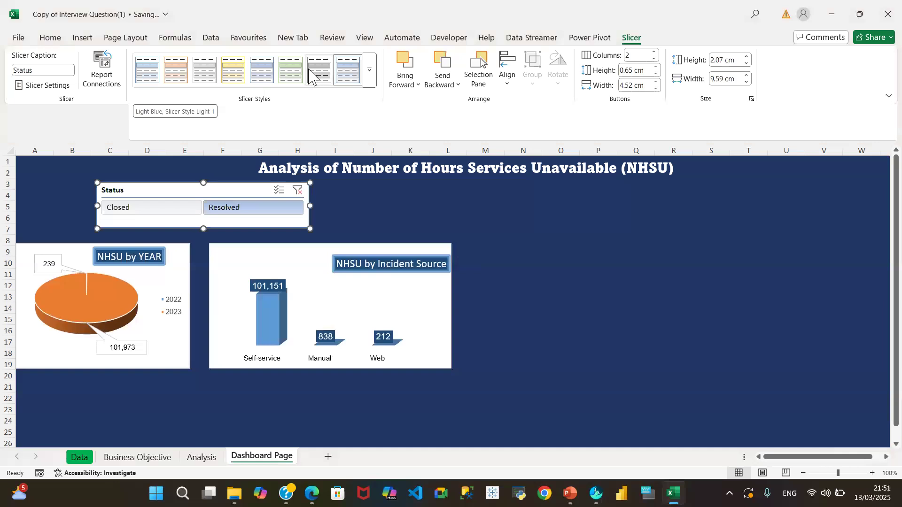
pyautogui.click(370, 70)
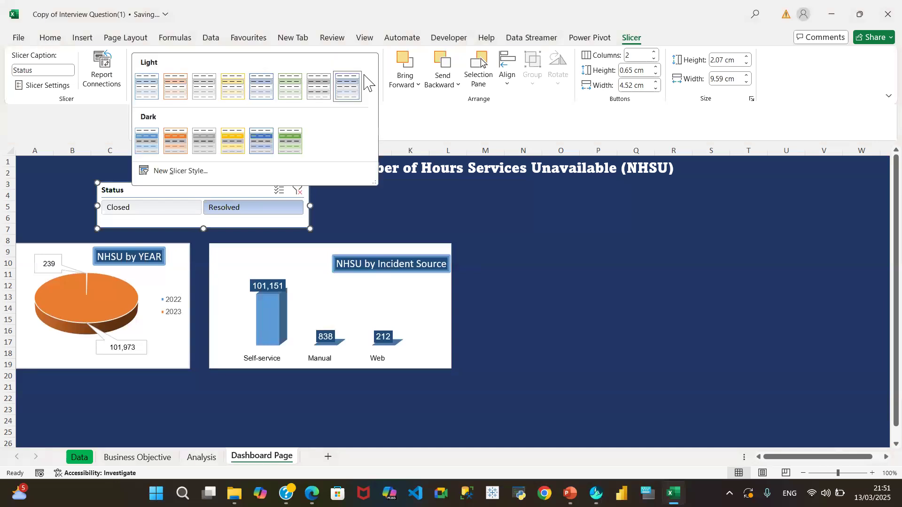
pyautogui.click(144, 147)
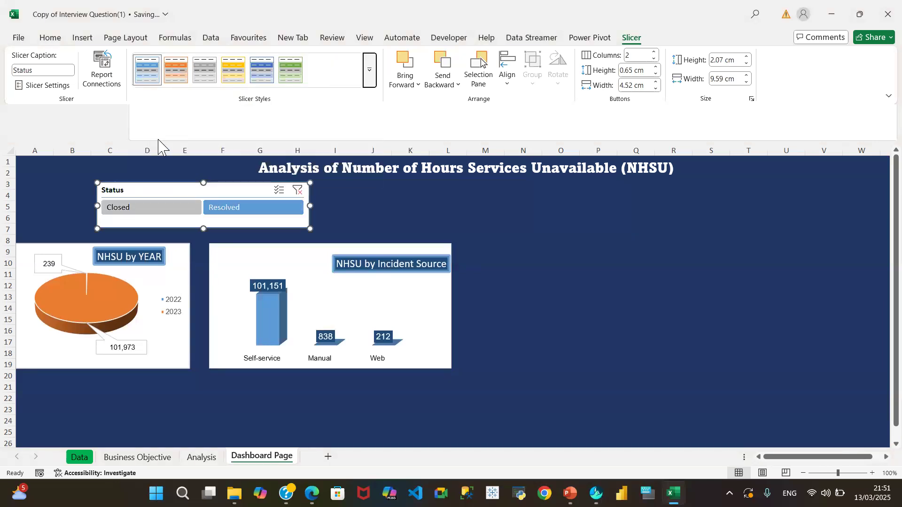
pyautogui.click(369, 79)
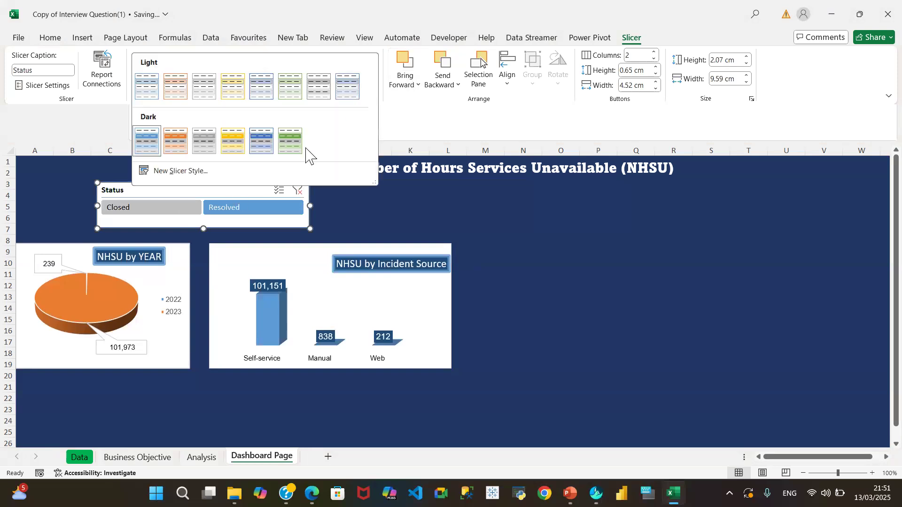
pyautogui.click(176, 181)
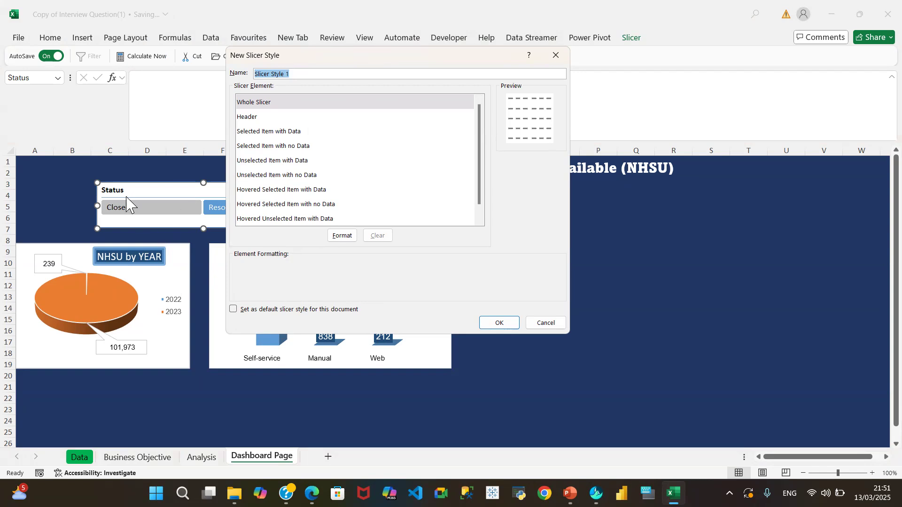
pyautogui.click(546, 322)
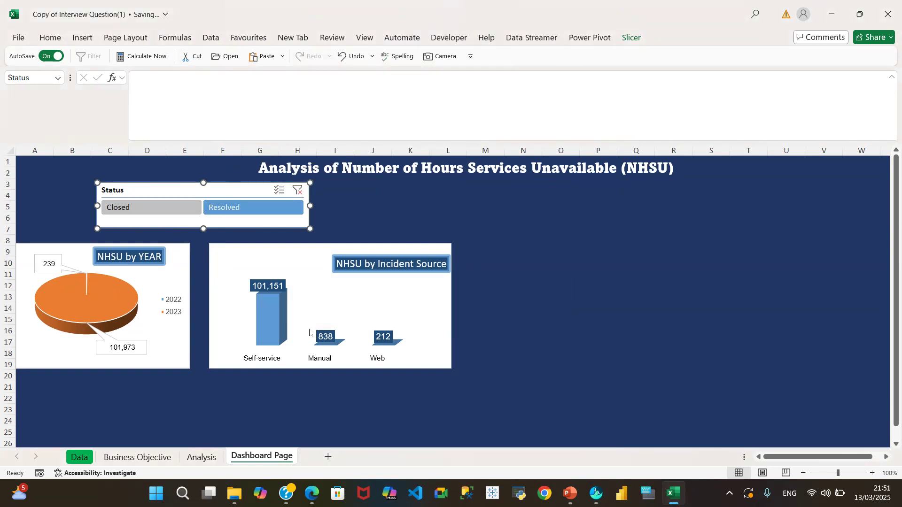
# Insert a Logged On timeline for the Incident Category PivotTable on the Analysis sheet.
pyautogui.click(201, 458)
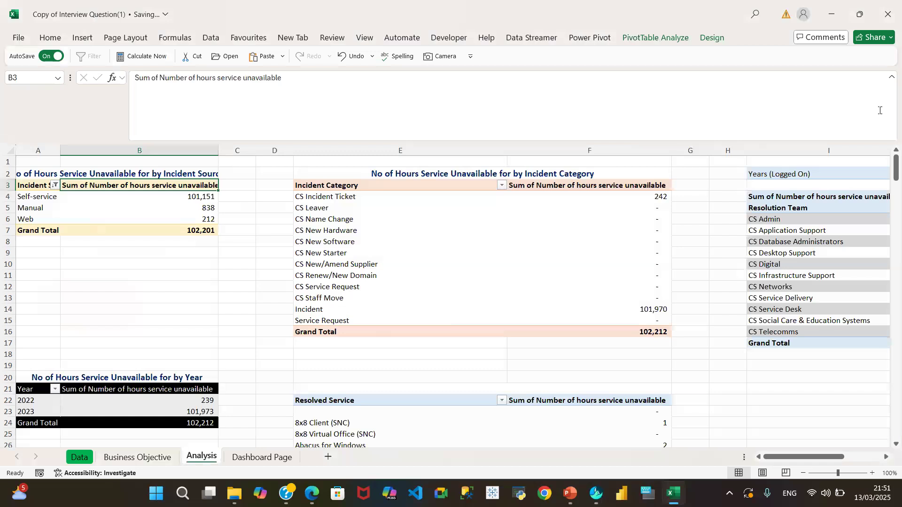
pyautogui.click(328, 225)
pyautogui.click(335, 269)
pyautogui.click(334, 245)
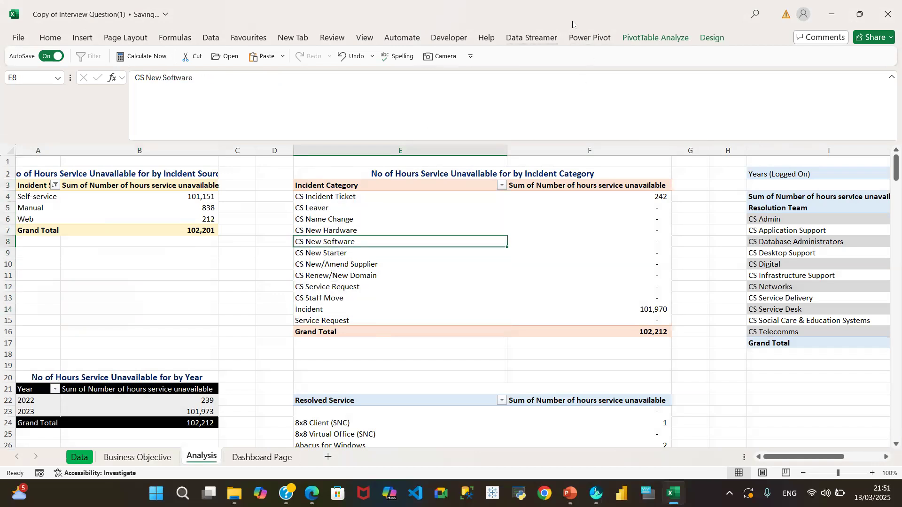
pyautogui.click(653, 37)
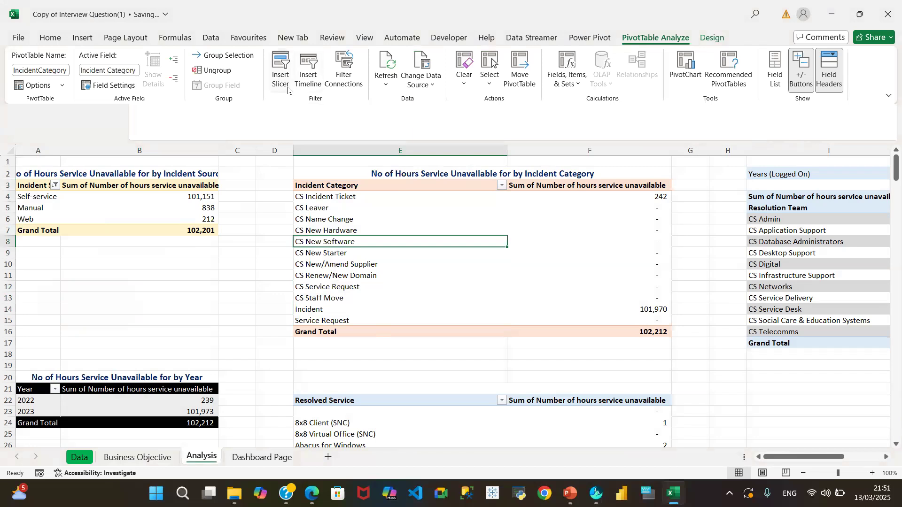
pyautogui.click(308, 71)
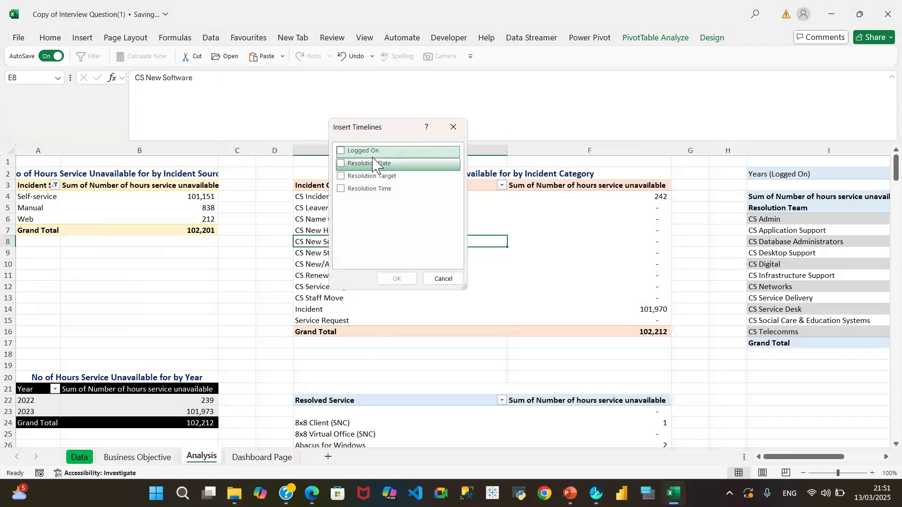
pyautogui.click(340, 151)
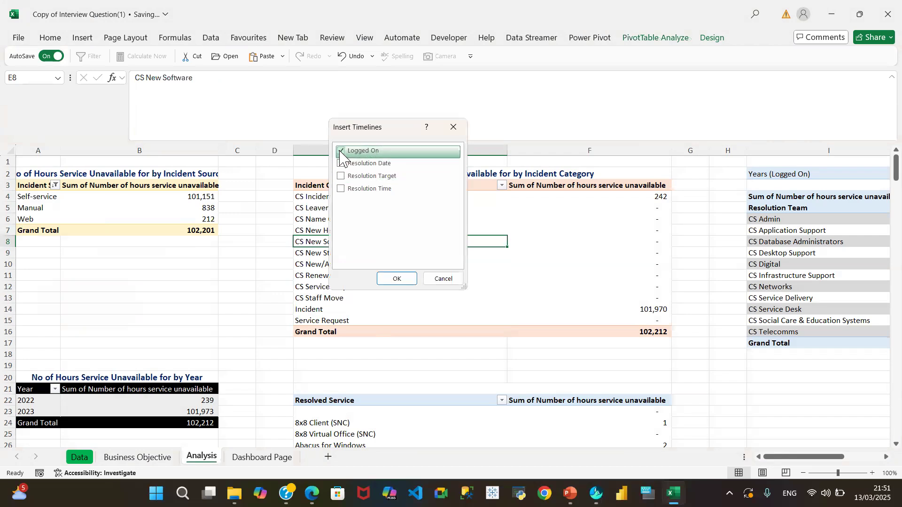
pyautogui.click(398, 280)
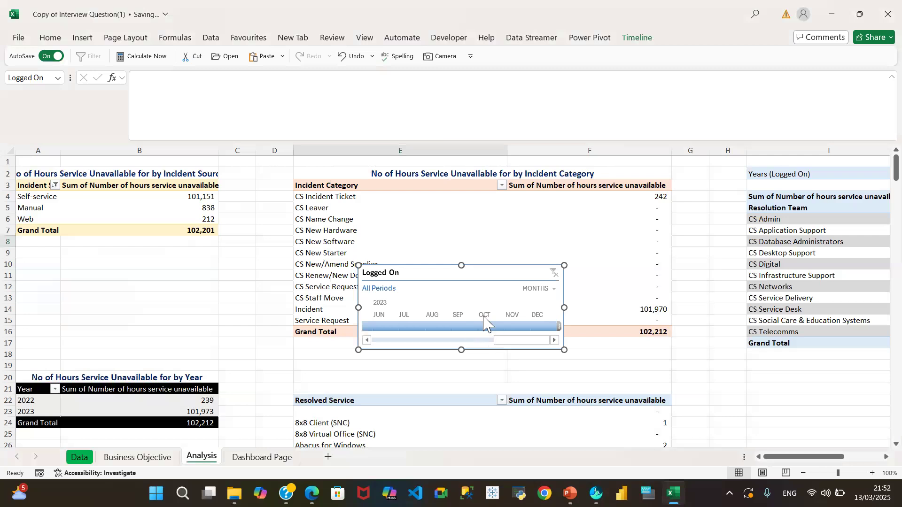
# Filter the Logged On timeline to Jan 2022 as a test, and clear that filter again.
pyautogui.moveTo(458, 274); pyautogui.dragTo(419, 124)
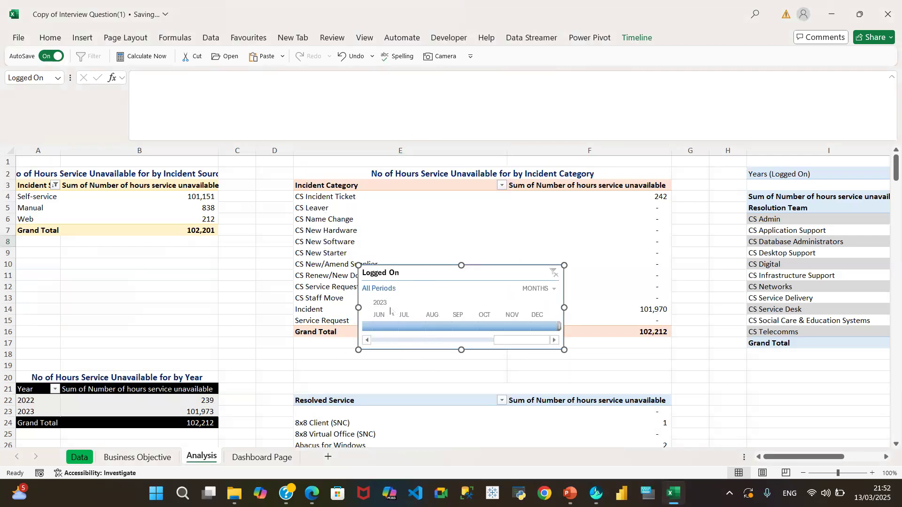
pyautogui.moveTo(531, 341); pyautogui.dragTo(383, 354)
pyautogui.moveTo(437, 364); pyautogui.dragTo(367, 365)
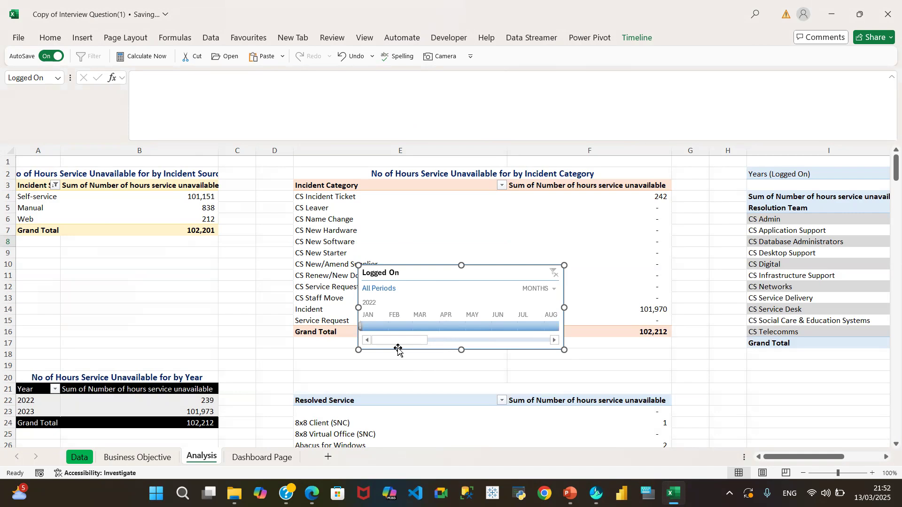
pyautogui.moveTo(398, 347)
pyautogui.mouseDown()
pyautogui.moveTo(512, 352)
pyautogui.moveTo(385, 360)
pyautogui.mouseUp()
pyautogui.click(367, 319)
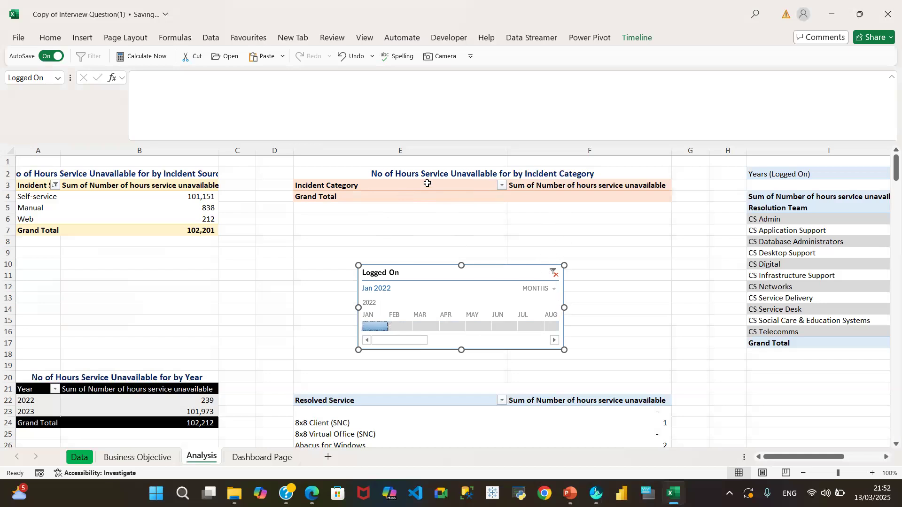
pyautogui.click(555, 273)
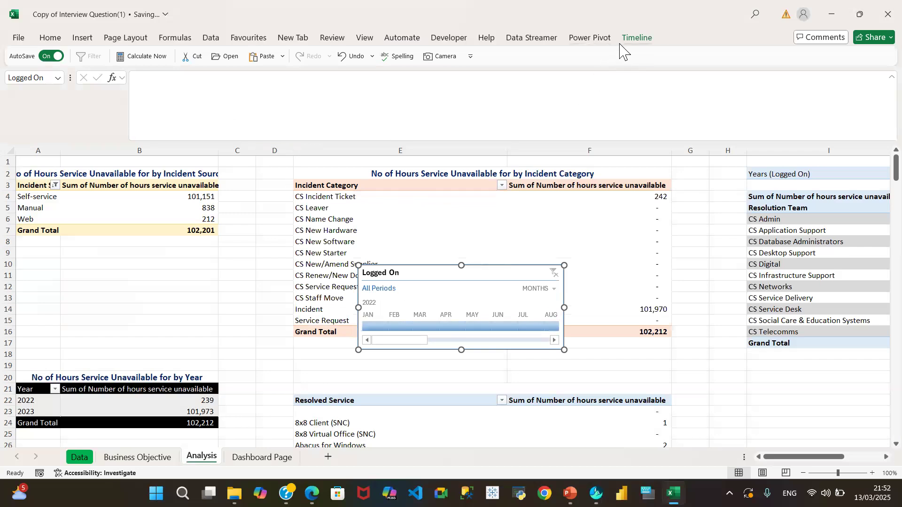
# Connect the Logged On timeline to PivotTable1, PivotTable2, PivotTable4, PivotTable5 and PivotTable6 as well as IncidentCategory.
pyautogui.click(639, 40)
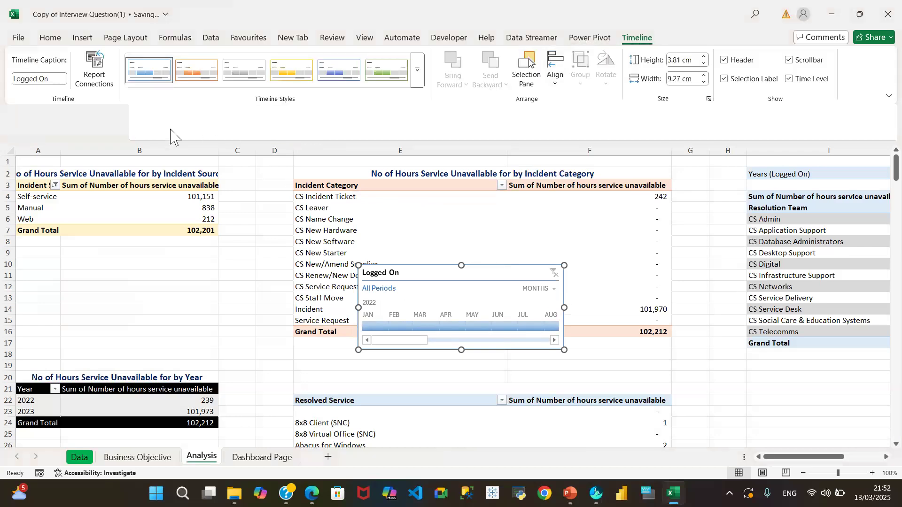
pyautogui.click(94, 71)
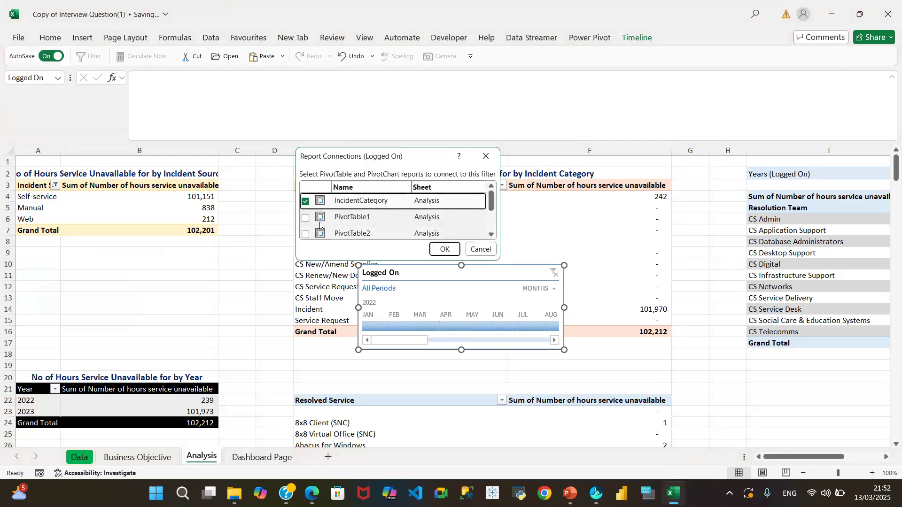
pyautogui.click(305, 217)
pyautogui.click(306, 234)
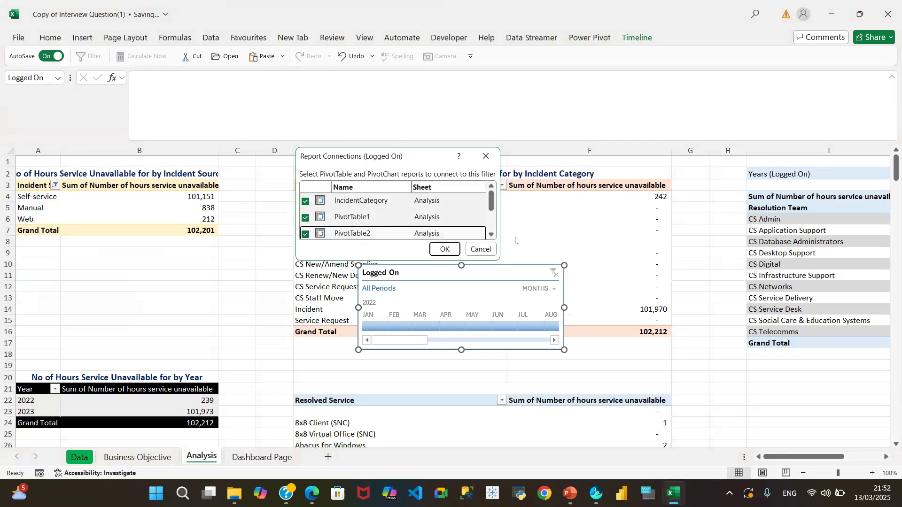
pyautogui.scroll(-3, 492, 211)
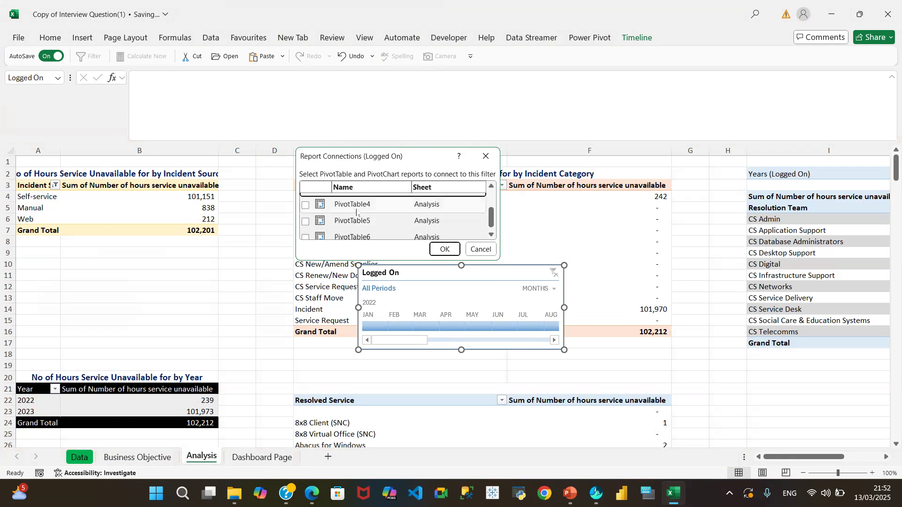
pyautogui.click(305, 205)
pyautogui.click(306, 221)
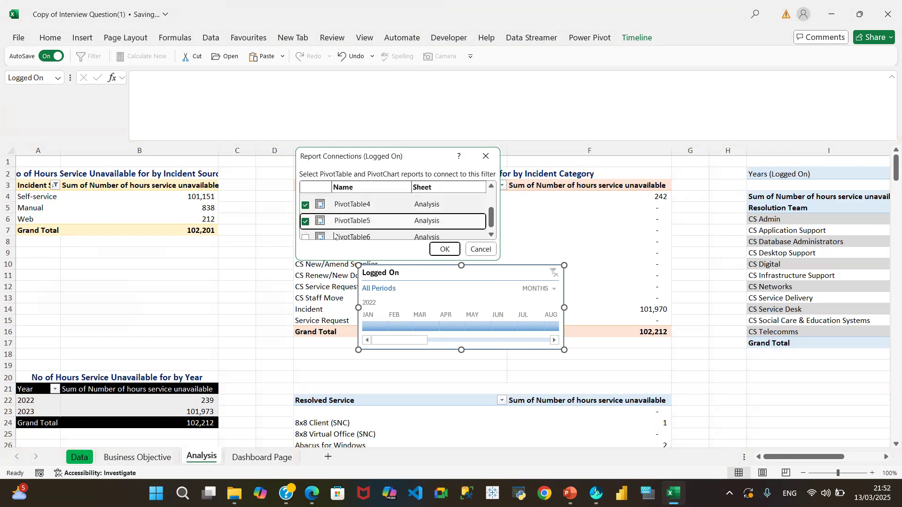
pyautogui.moveTo(492, 220); pyautogui.dragTo(493, 231)
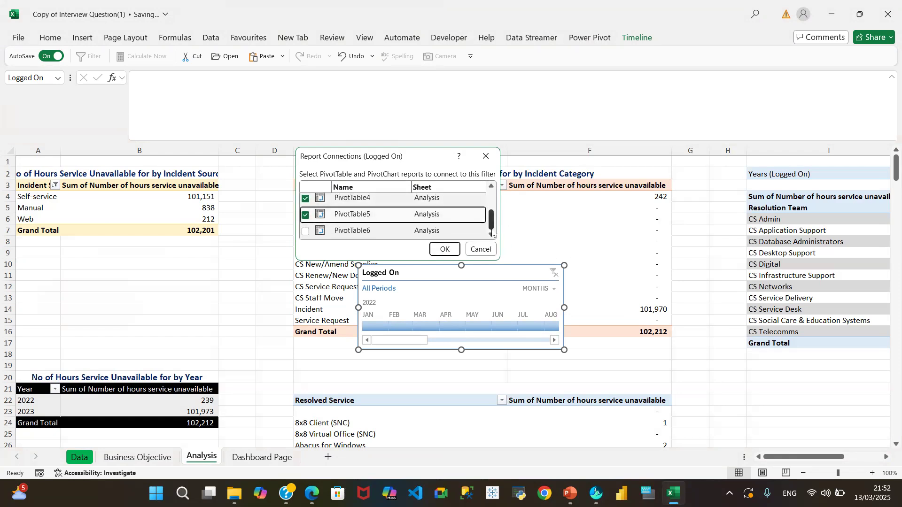
pyautogui.click(305, 232)
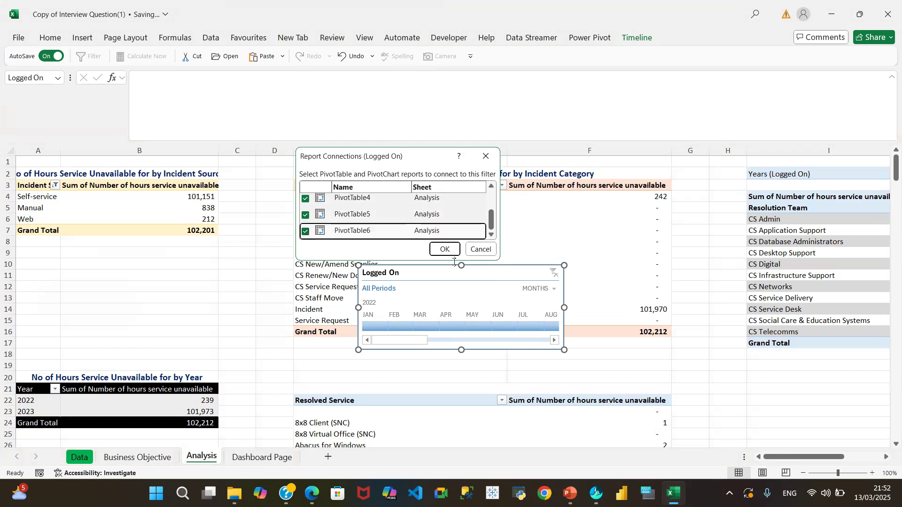
pyautogui.click(445, 249)
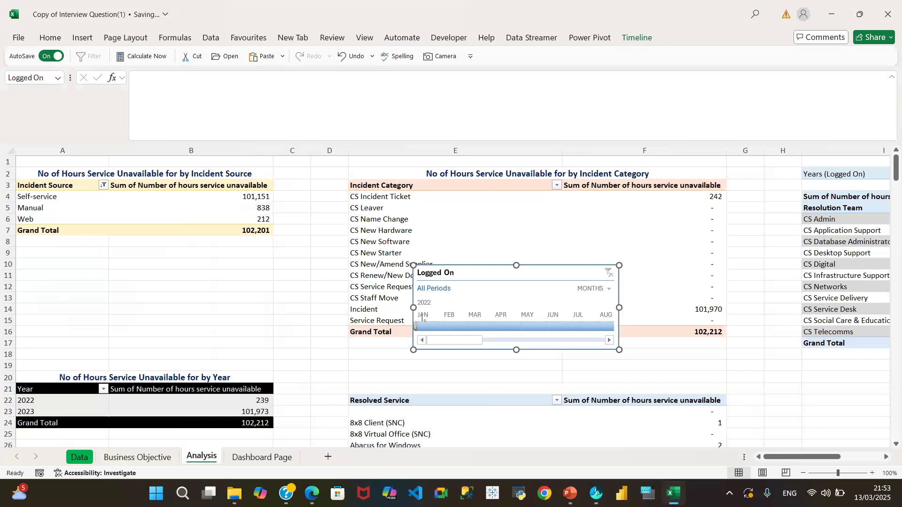
# Test the Logged On timeline by filtering to Jan, Feb and Apr 2022 and Jan and Feb 2023, and clear the filter again.
pyautogui.click(427, 329)
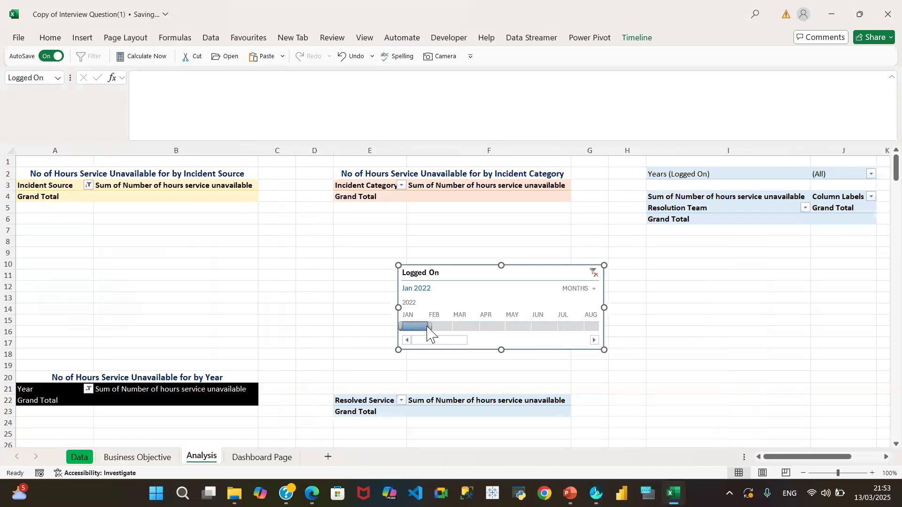
pyautogui.click(444, 328)
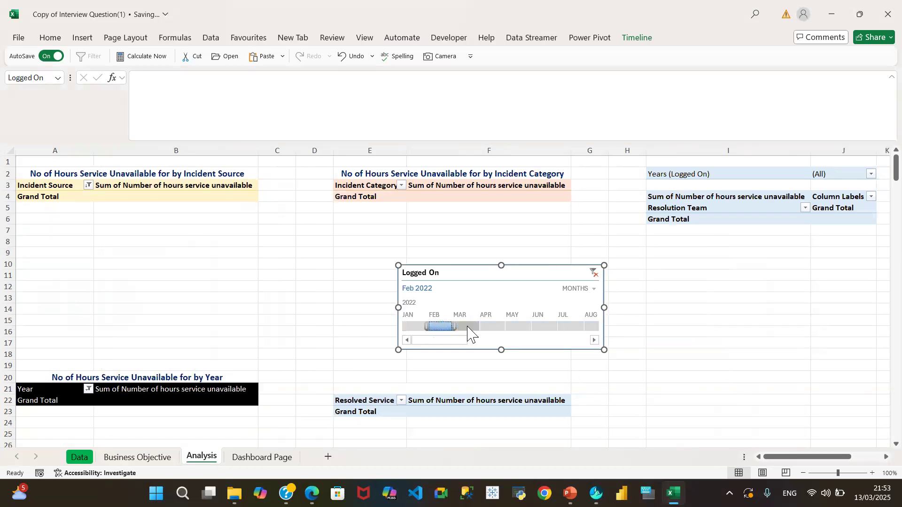
pyautogui.click(492, 327)
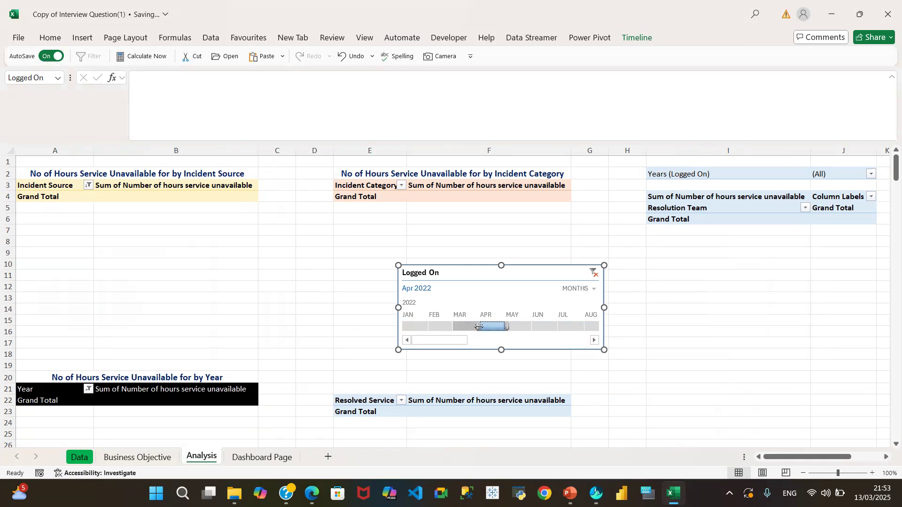
pyautogui.moveTo(461, 340); pyautogui.dragTo(512, 340)
pyautogui.click(547, 326)
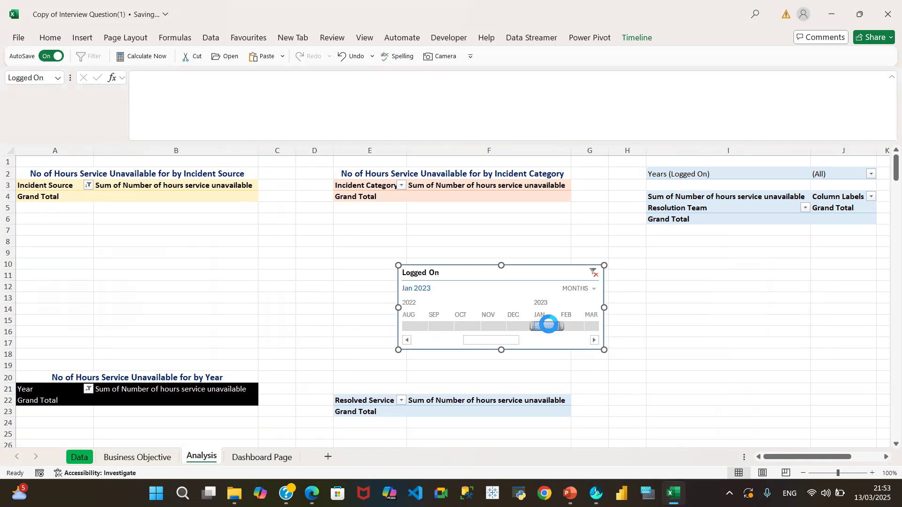
pyautogui.click(572, 327)
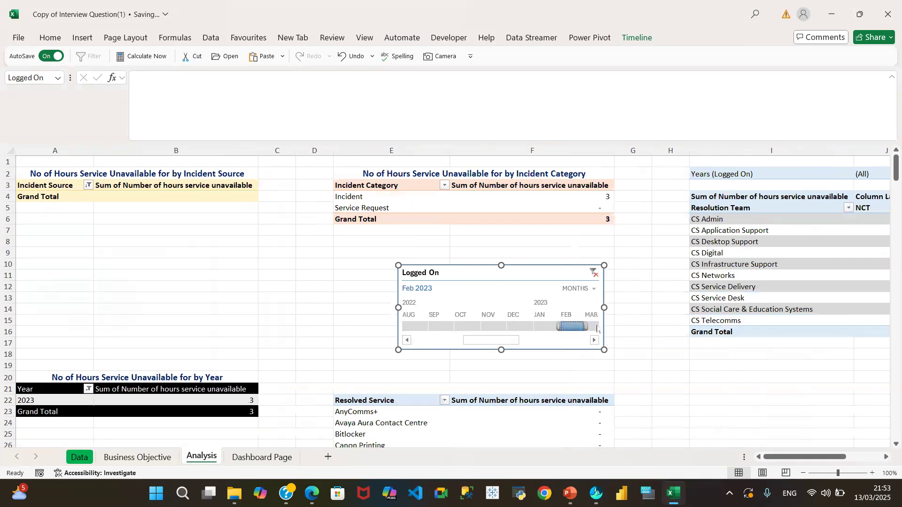
pyautogui.click(594, 272)
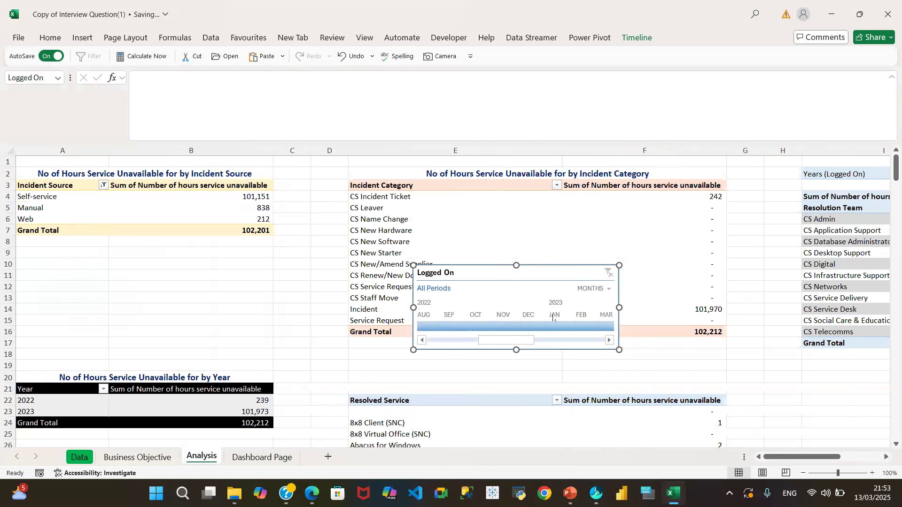
# Transfer the Logged On timeline from the Analysis sheet to the Dashboard Page and place it beside the Status slicer, starting at column I.
pyautogui.press('Delete')
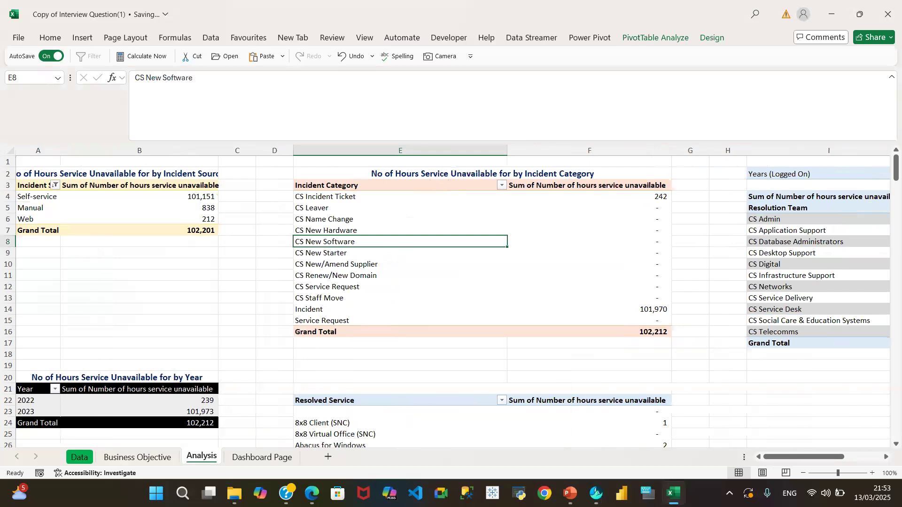
pyautogui.click(257, 458)
pyautogui.click(433, 195)
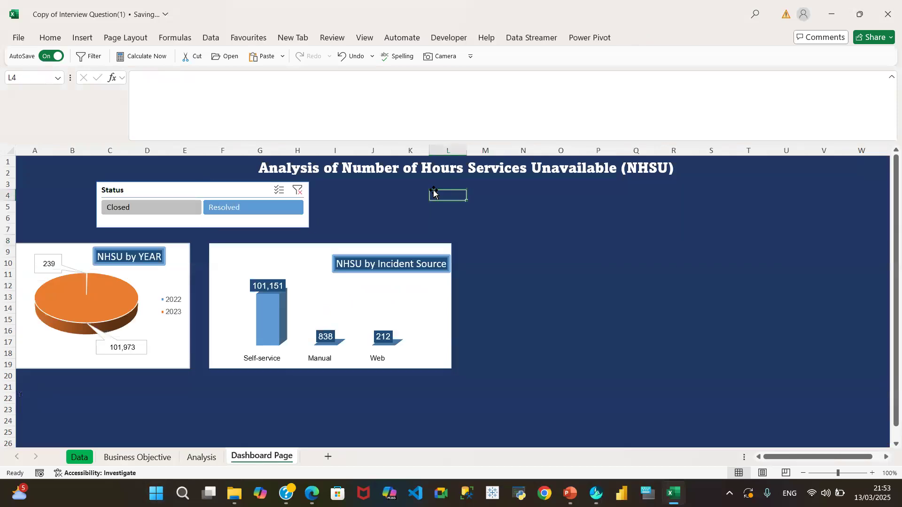
pyautogui.hotkey('ctrl', 'v')
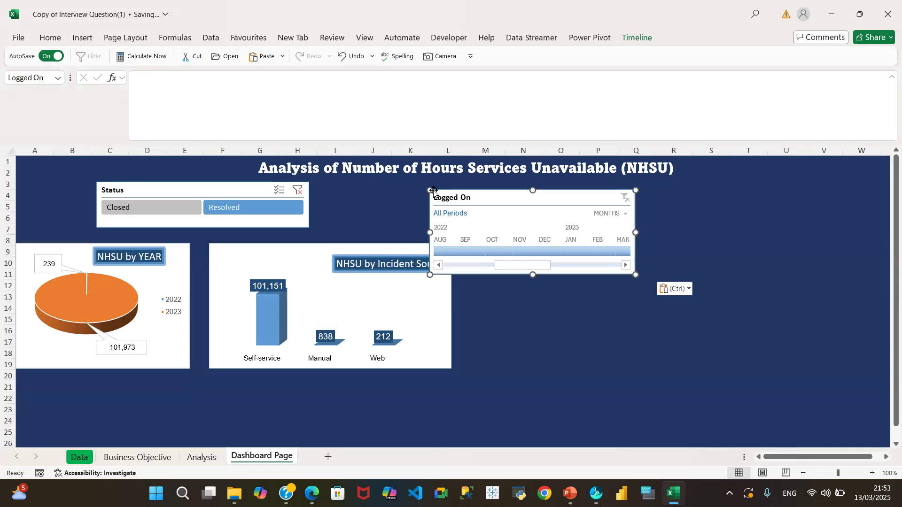
pyautogui.moveTo(498, 195); pyautogui.dragTo(393, 188)
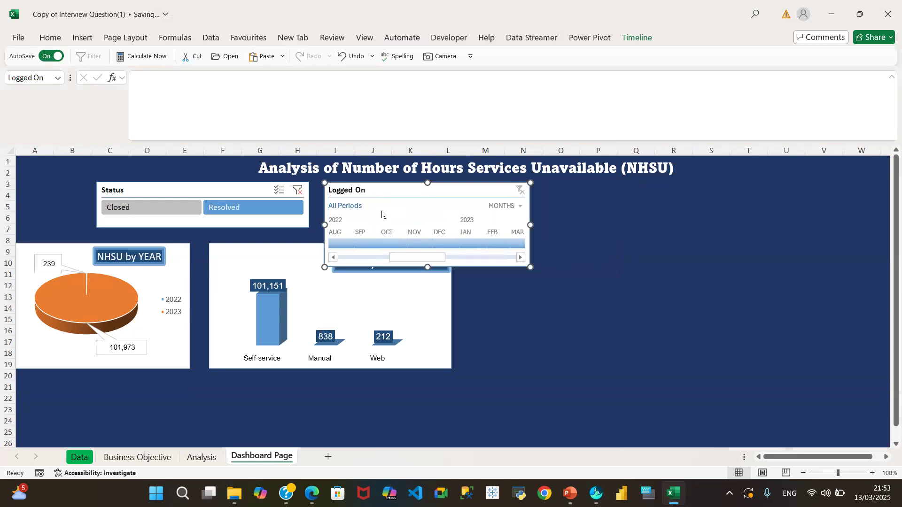
# Shorten the Logged On timeline to about 2.65 cm high and hide its header and time level.
pyautogui.moveTo(427, 265); pyautogui.dragTo(427, 241)
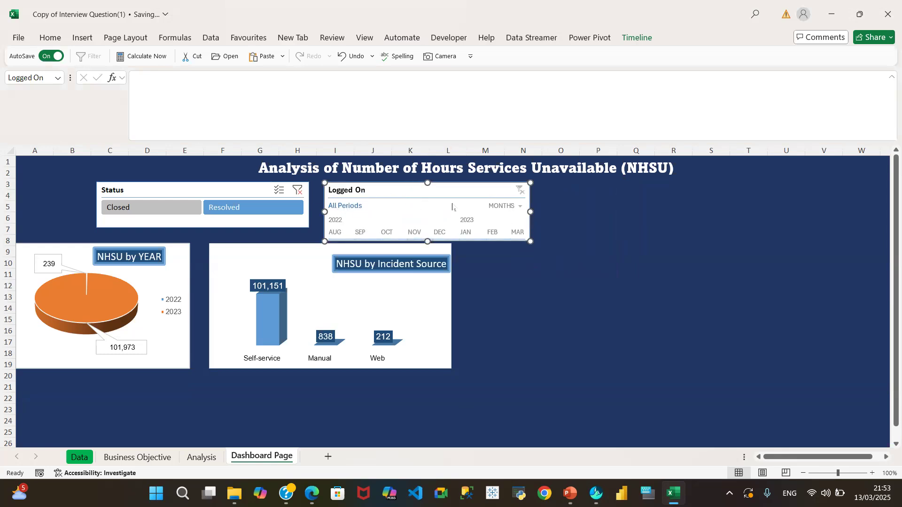
pyautogui.click(640, 39)
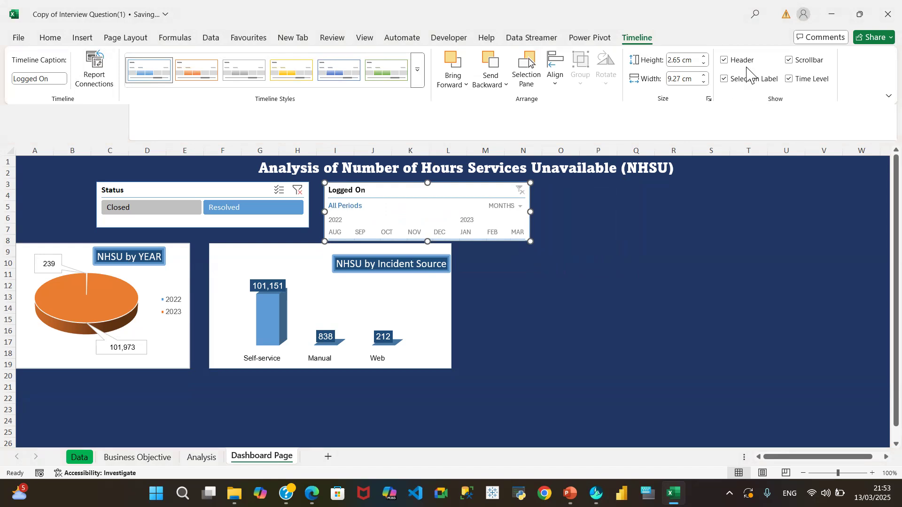
pyautogui.click(725, 61)
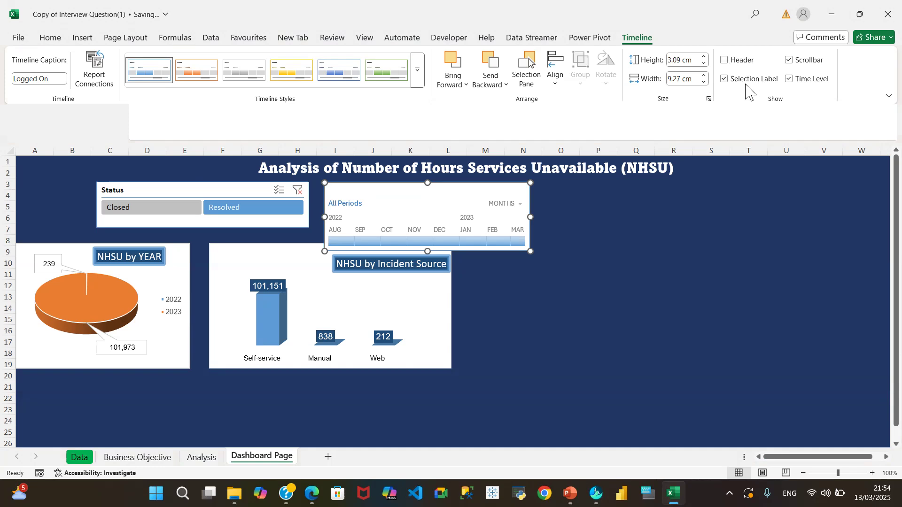
pyautogui.click(789, 79)
pyautogui.click(325, 217)
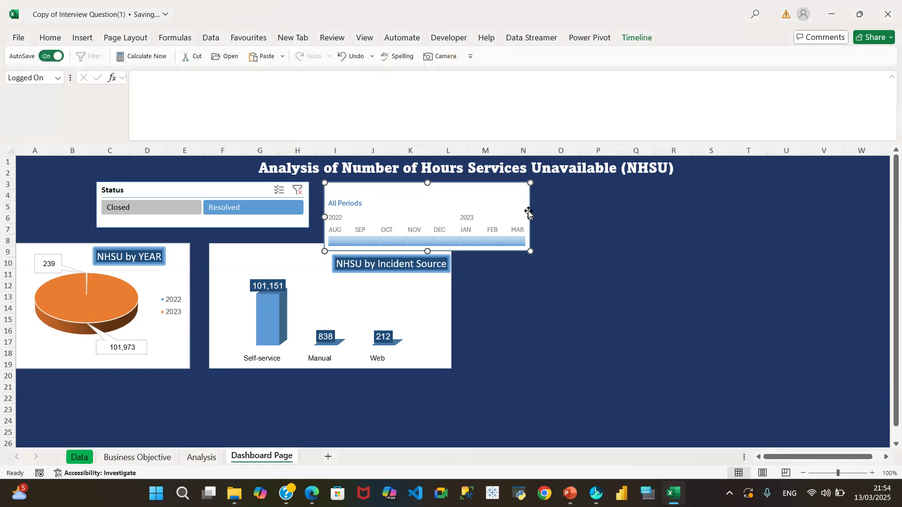
# Enlarge the Logged On timeline so that it spans columns I to P and reaches down to row 10.
pyautogui.moveTo(531, 217); pyautogui.dragTo(613, 217)
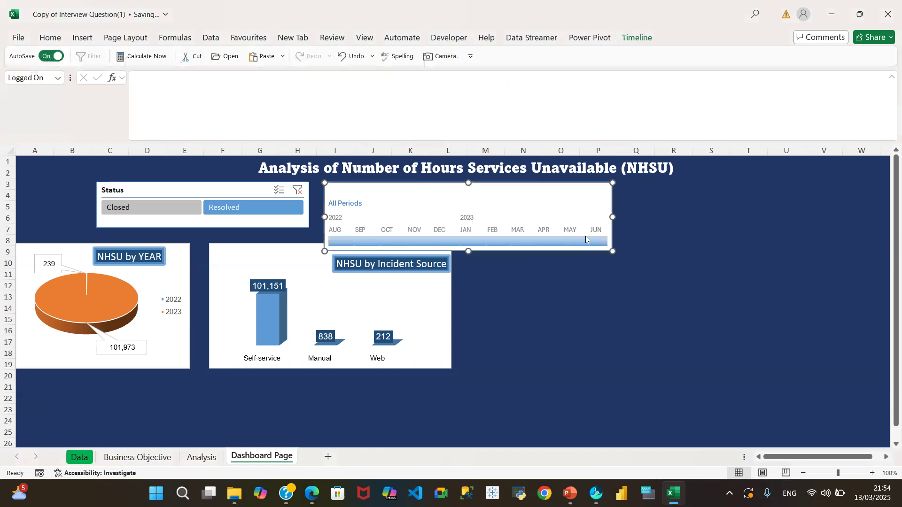
pyautogui.moveTo(469, 250); pyautogui.dragTo(469, 263)
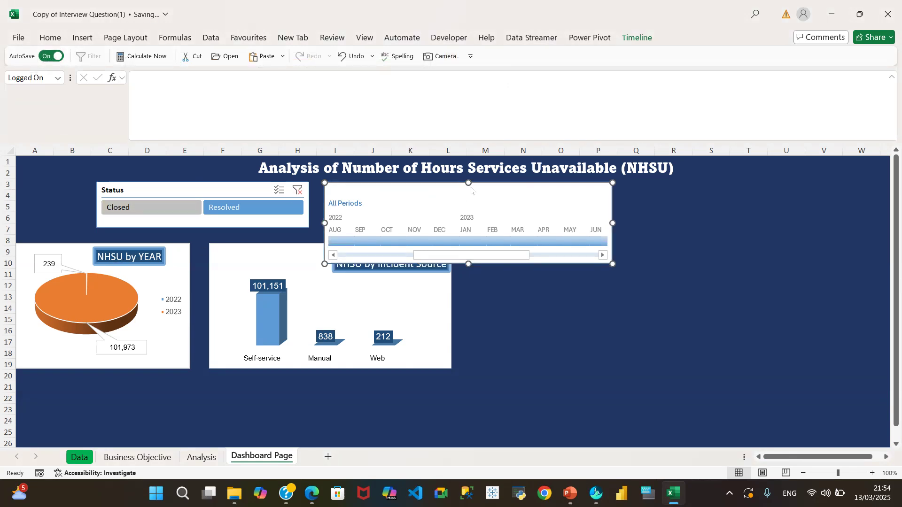
pyautogui.moveTo(466, 261); pyautogui.dragTo(468, 269)
# Move the NHSU by Year and NHSU by Incident Source charts down to start at row 12, clear of the timeline.
pyautogui.moveTo(280, 261); pyautogui.dragTo(278, 298)
pyautogui.moveTo(66, 254); pyautogui.dragTo(64, 292)
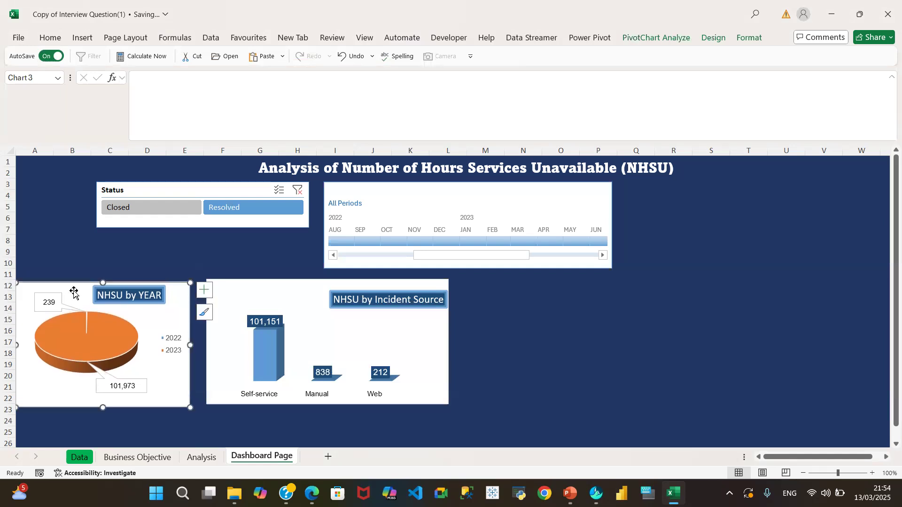
pyautogui.moveTo(261, 297); pyautogui.dragTo(262, 303)
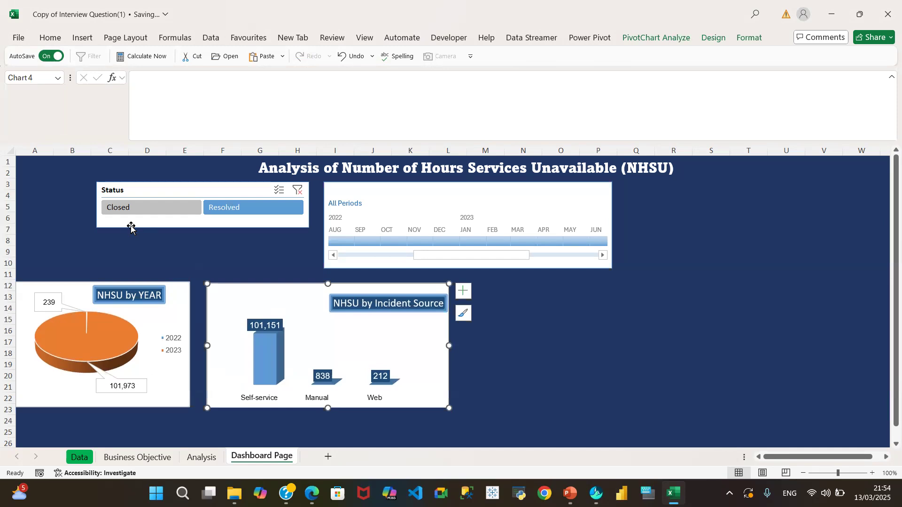
# Move the Status slicer over columns B to H and the Logged On timeline over columns P to W.
pyautogui.moveTo(198, 193); pyautogui.dragTo(181, 194)
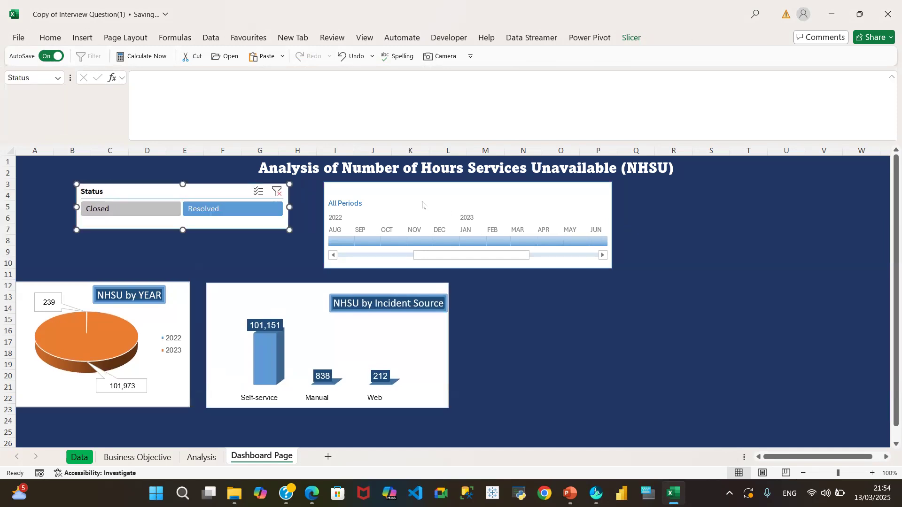
pyautogui.click(409, 198)
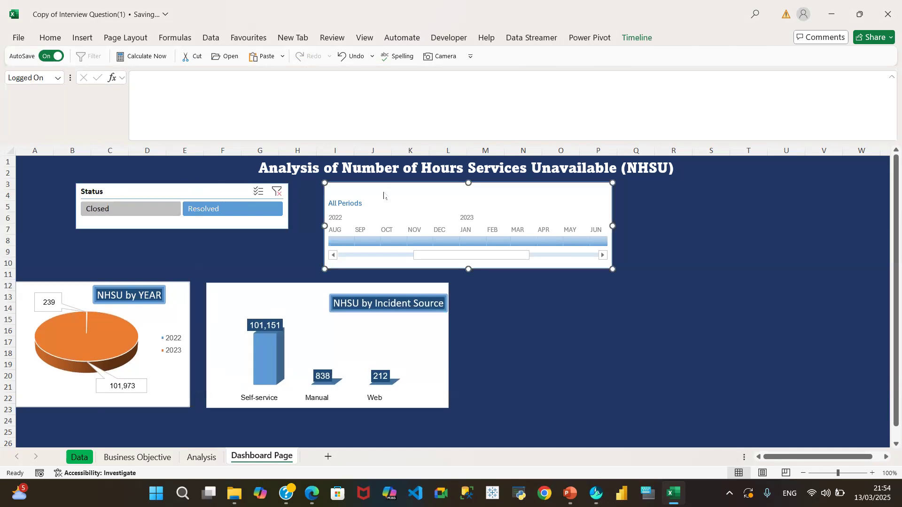
pyautogui.click(669, 205)
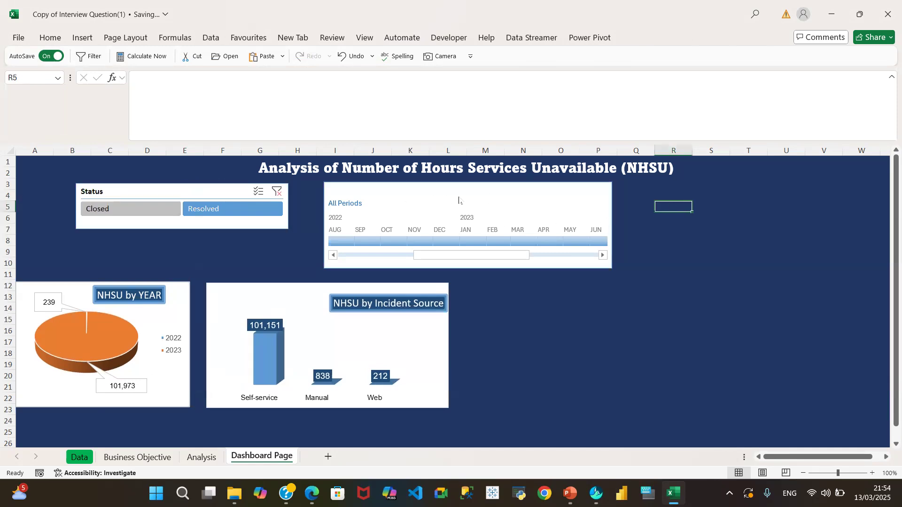
pyautogui.click(408, 196)
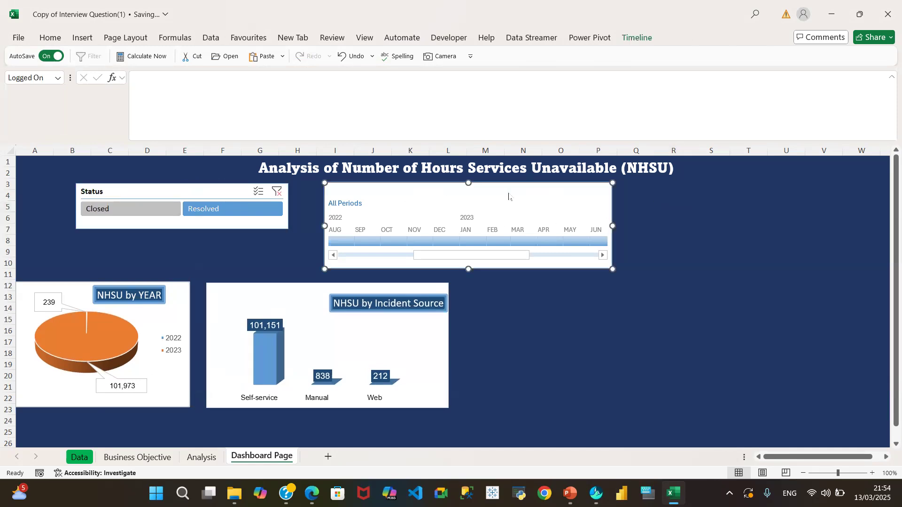
pyautogui.moveTo(577, 180); pyautogui.dragTo(846, 181)
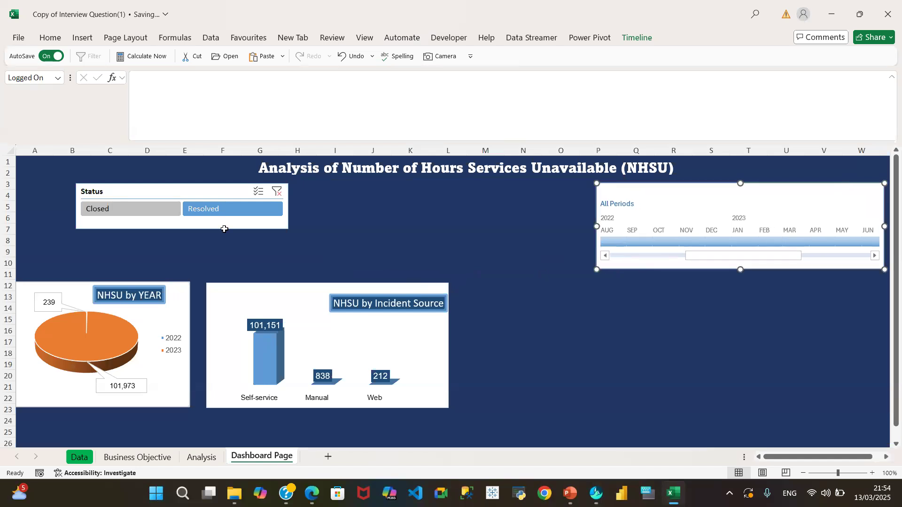
# Move the NHSU by Year and NHSU by Incident Source charts up to start at row 8, side by side below the Status slicer.
pyautogui.click(65, 286)
pyautogui.moveTo(66, 287); pyautogui.dragTo(76, 244)
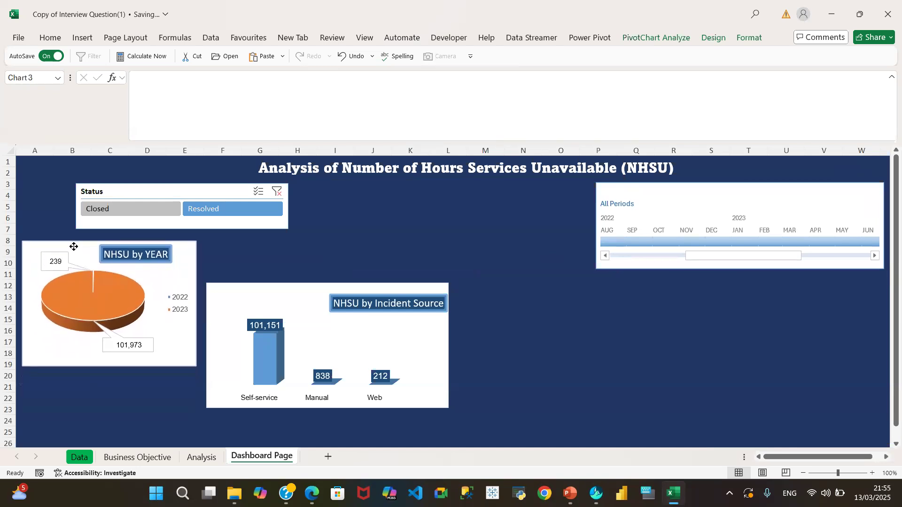
pyautogui.click(245, 296)
pyautogui.moveTo(244, 296); pyautogui.dragTo(246, 252)
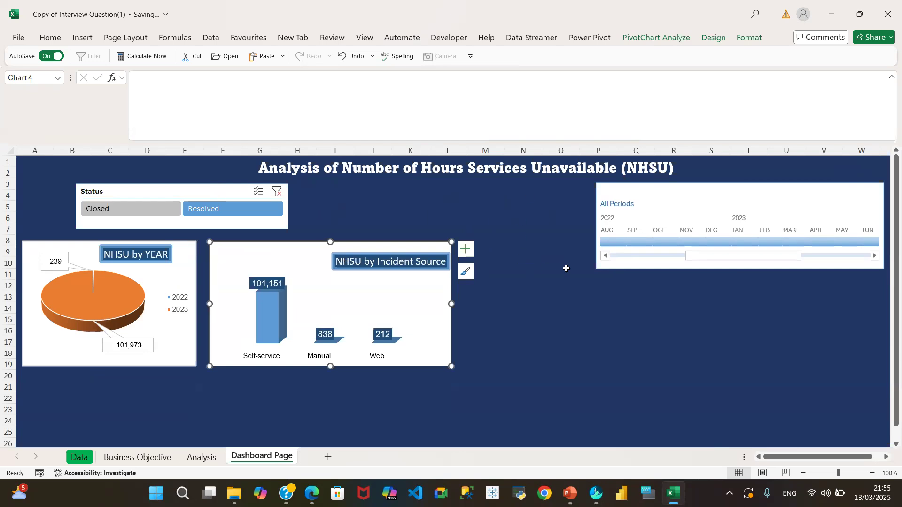
# Try a shorter Logged On timeline by lowering its upper edge to row 5, and stretch it back up to row 3.
pyautogui.click(517, 228)
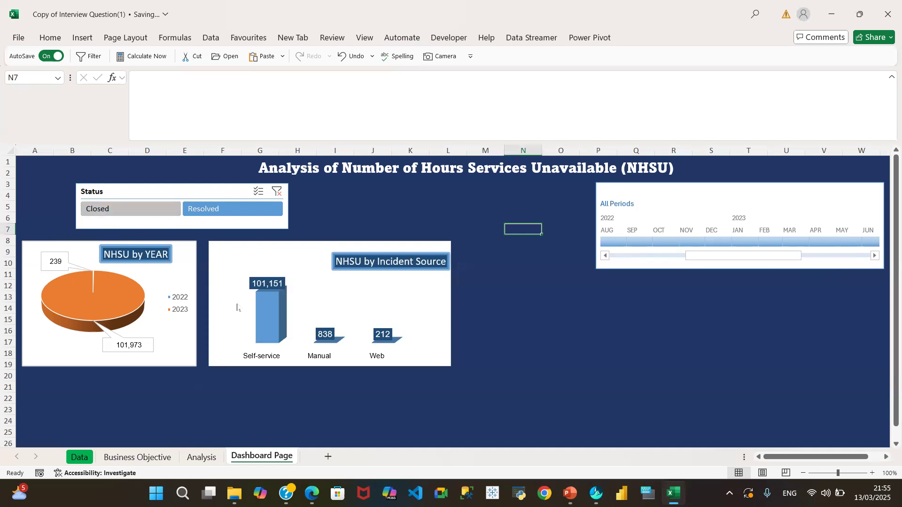
pyautogui.click(720, 204)
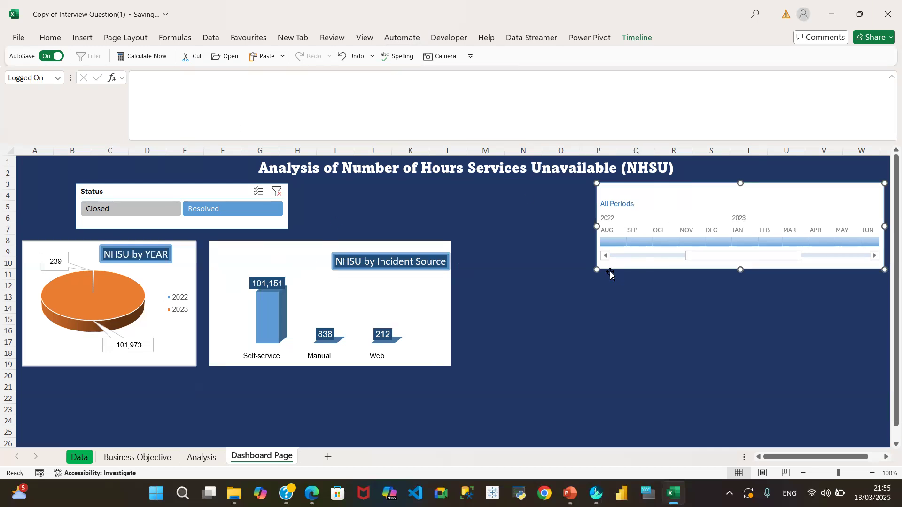
pyautogui.click(640, 38)
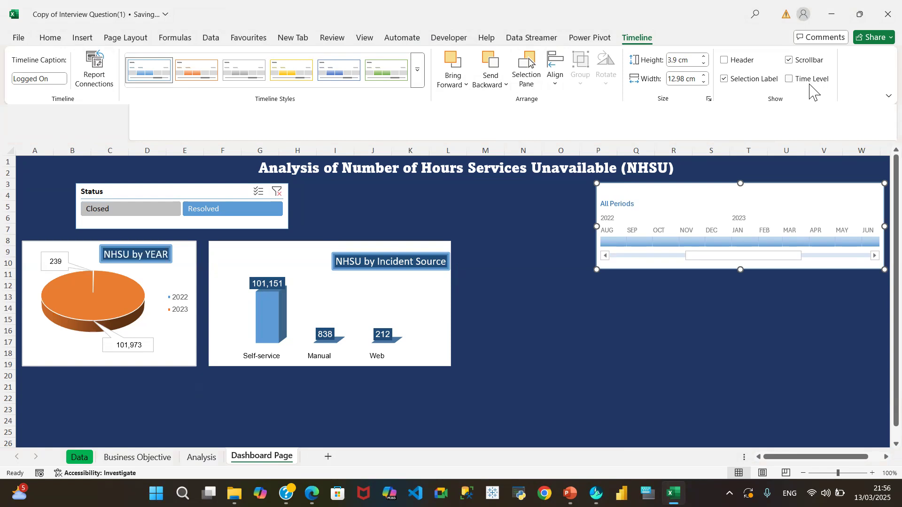
pyautogui.click(698, 207)
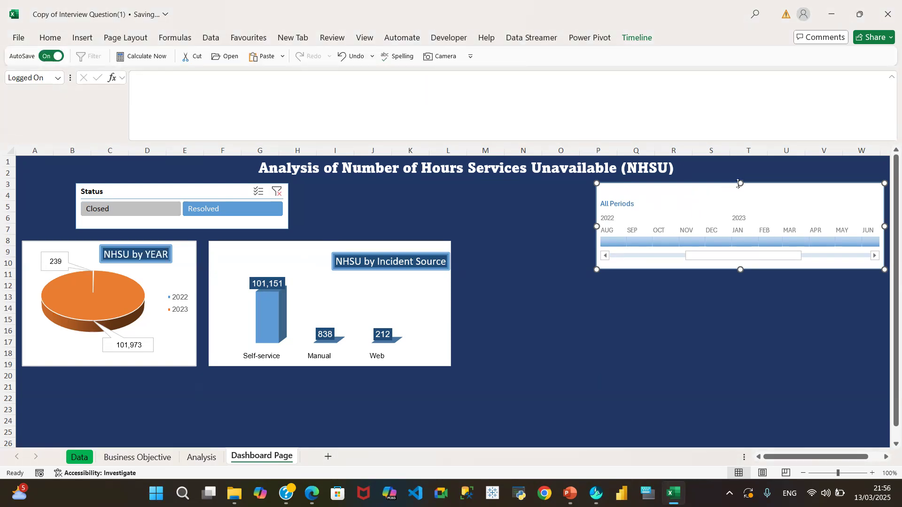
pyautogui.moveTo(739, 184); pyautogui.dragTo(740, 210)
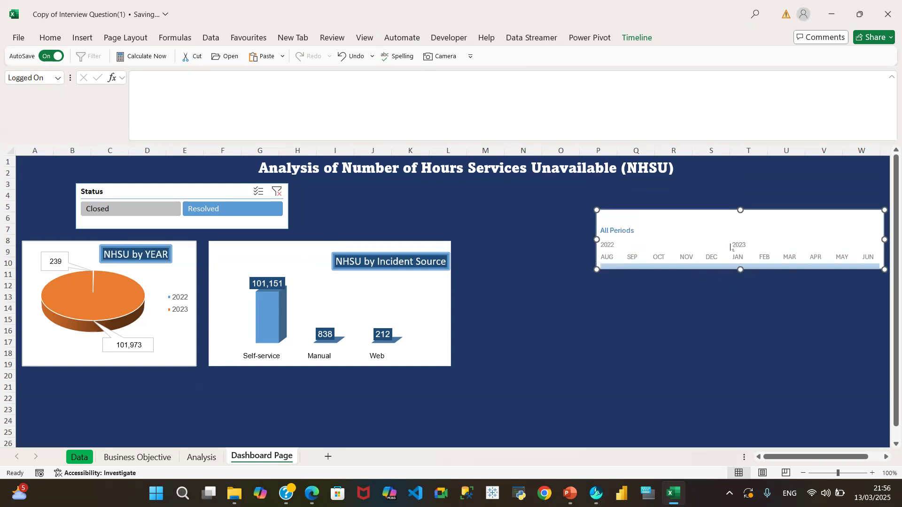
pyautogui.moveTo(739, 210); pyautogui.dragTo(739, 183)
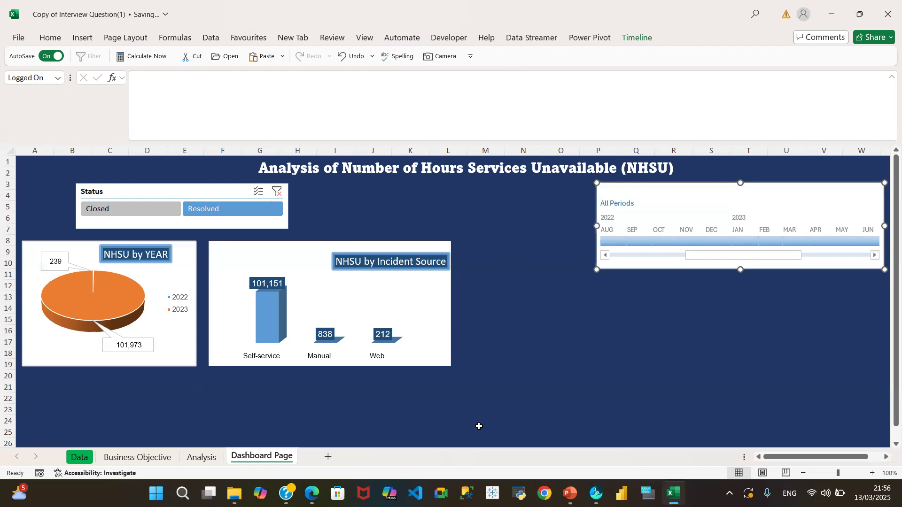
# On the Analysis sheet, widen the NLT column of the Resolution Team PivotTable so its values fit.
pyautogui.click(200, 460)
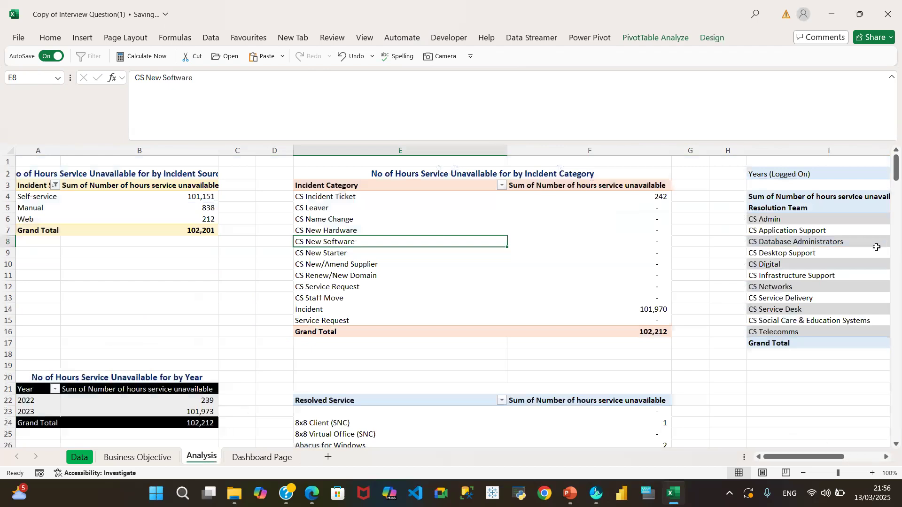
pyautogui.moveTo(887, 164); pyautogui.dragTo(737, 102)
pyautogui.moveTo(764, 458); pyautogui.dragTo(764, 460)
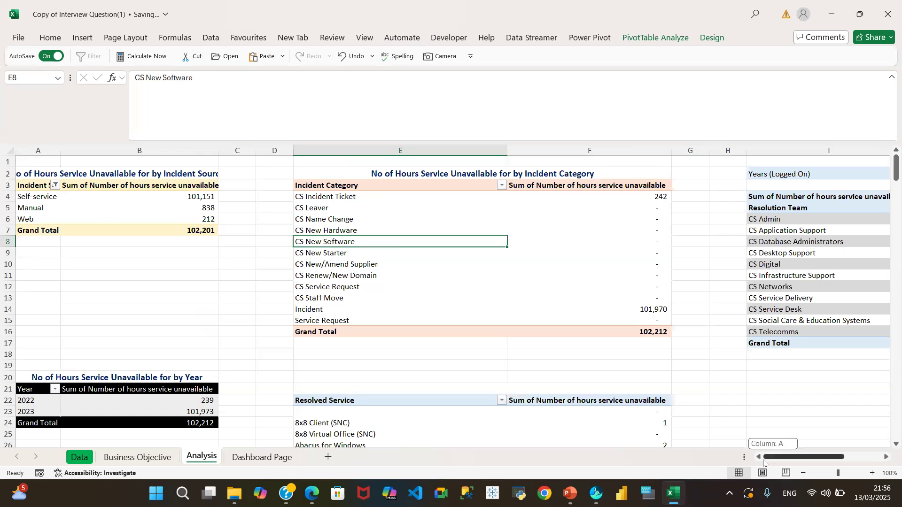
pyautogui.moveTo(773, 462); pyautogui.dragTo(822, 465)
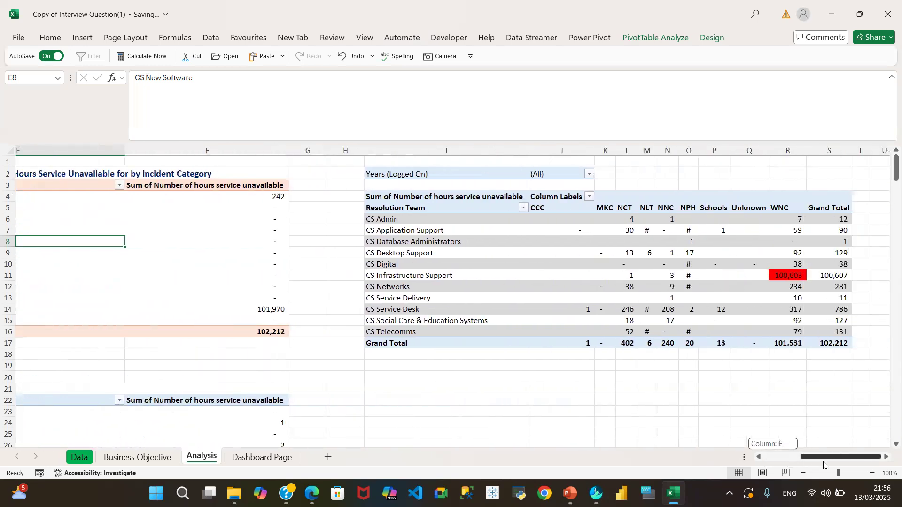
pyautogui.moveTo(823, 465)
pyautogui.mouseDown()
pyautogui.moveTo(739, 472)
pyautogui.moveTo(821, 474)
pyautogui.mouseUp()
pyautogui.moveTo(639, 149); pyautogui.dragTo(667, 151)
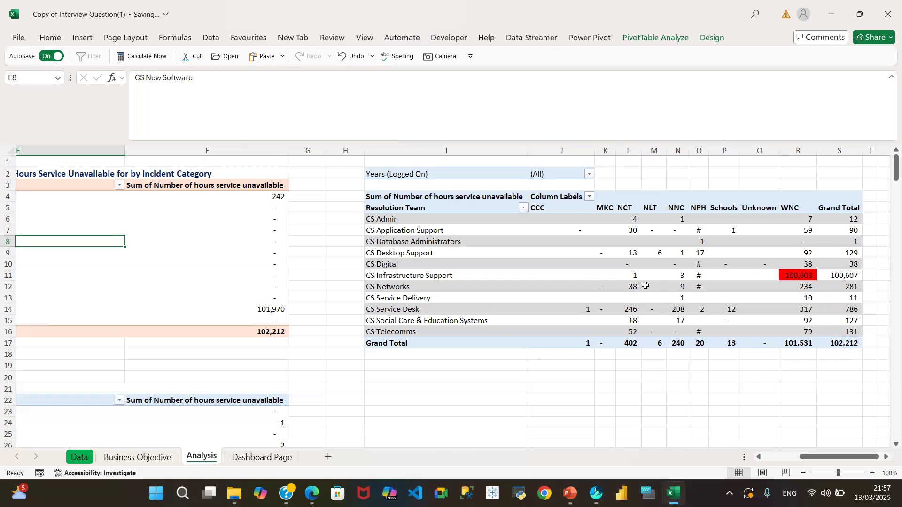
# Check the Years (Logged On) filter choices of the Resolution Team PivotTable and return to the Dashboard Page.
pyautogui.moveTo(810, 457); pyautogui.dragTo(774, 460)
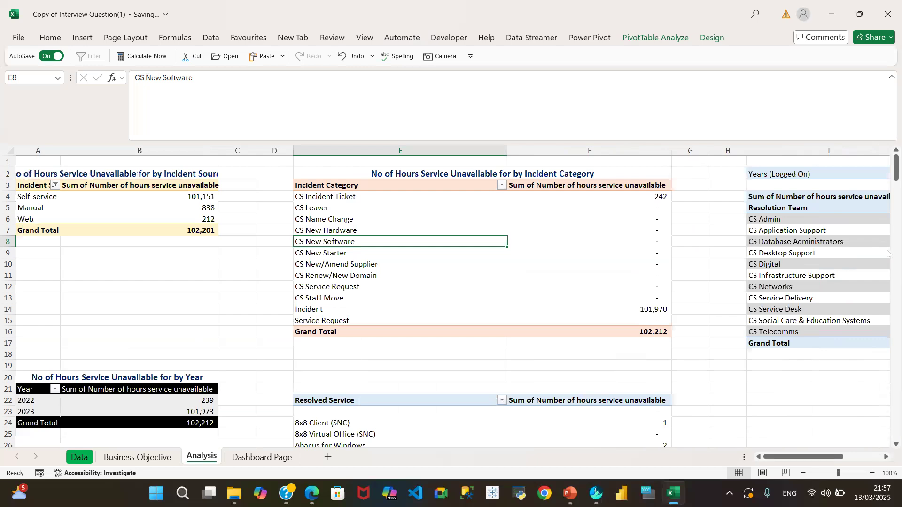
pyautogui.moveTo(807, 458); pyautogui.dragTo(846, 467)
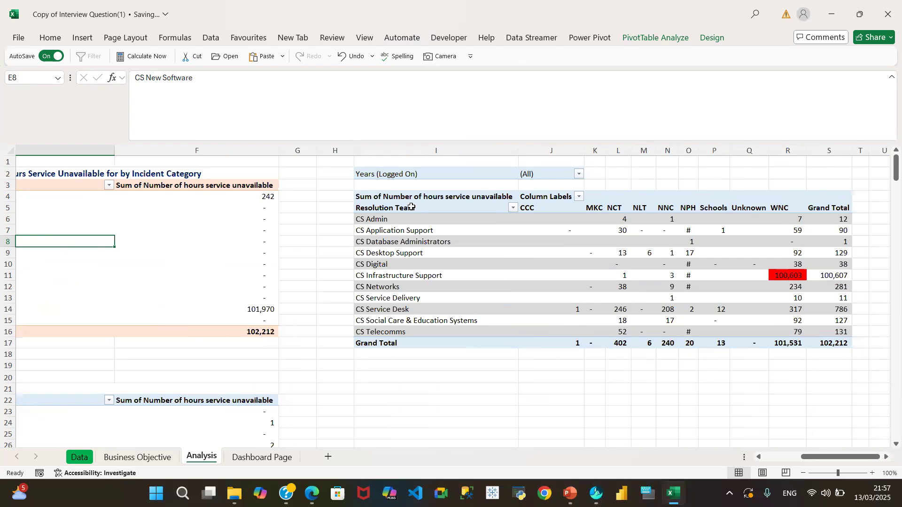
pyautogui.click(688, 206)
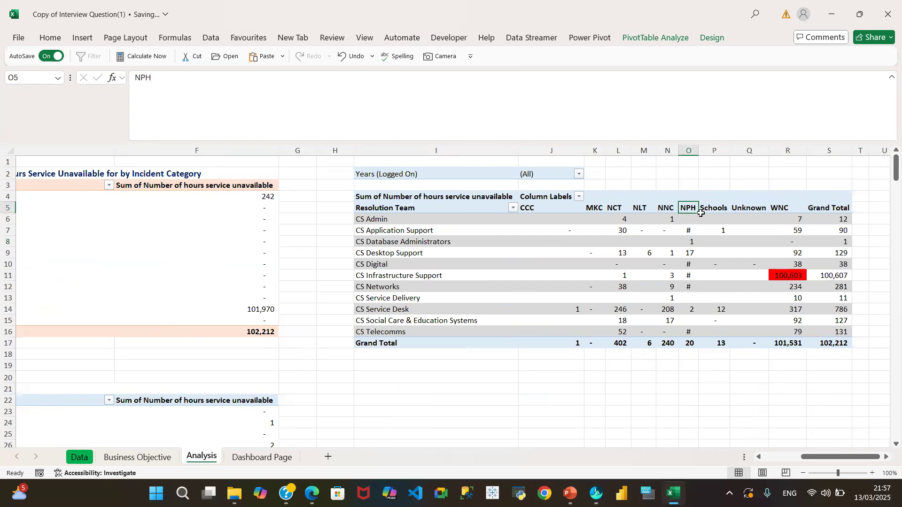
pyautogui.click(579, 174)
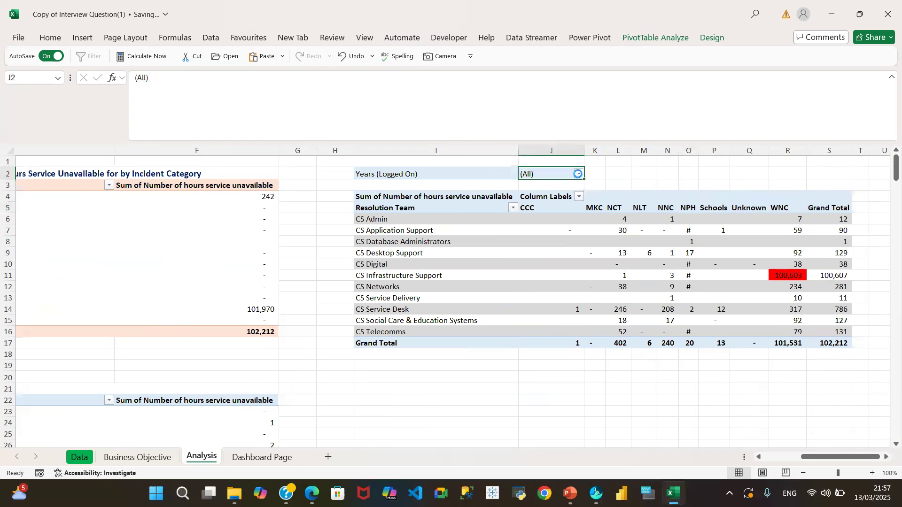
pyautogui.click(578, 174)
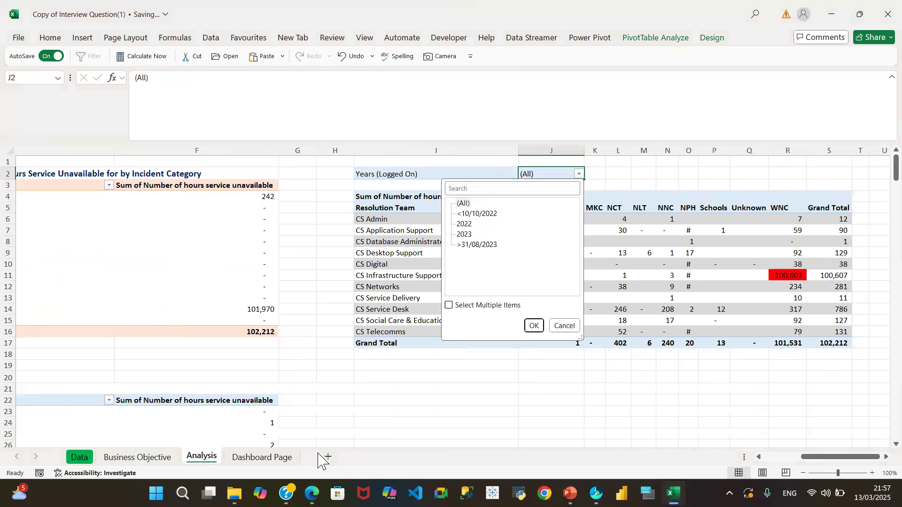
pyautogui.click(277, 460)
pyautogui.click(272, 459)
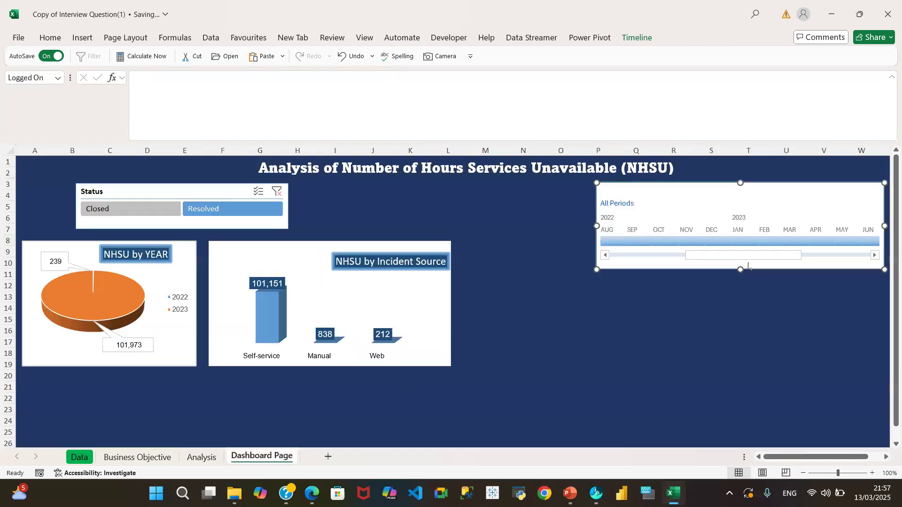
# Remove the Years (Logged On) filter field from the Resolution Team PivotTable on the Analysis sheet.
pyautogui.click(202, 457)
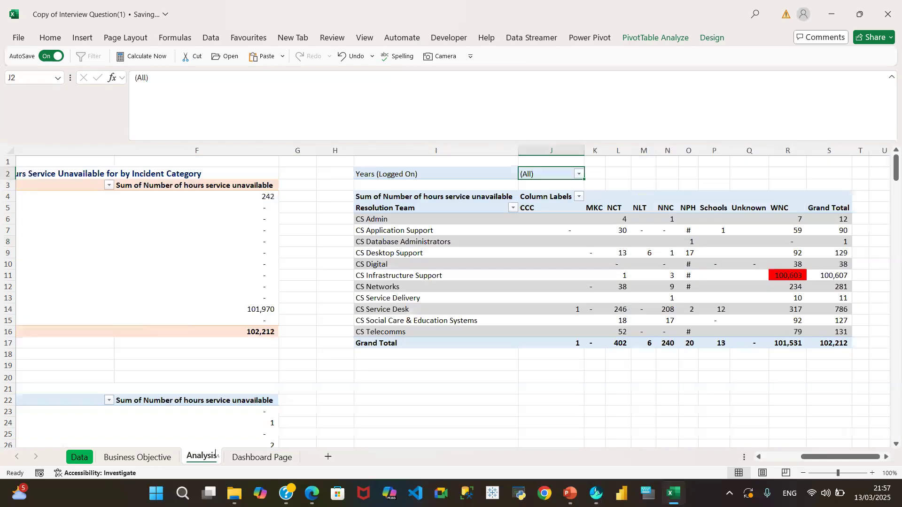
pyautogui.click(541, 254)
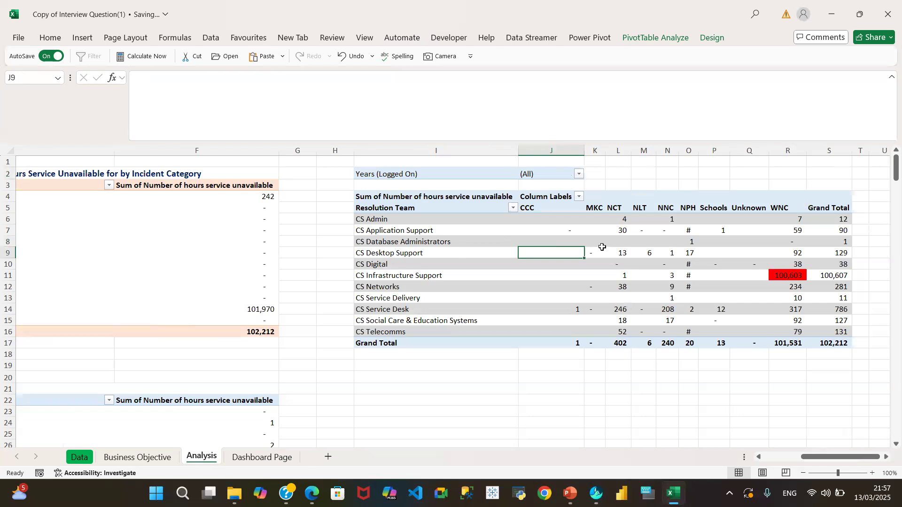
pyautogui.click(556, 244)
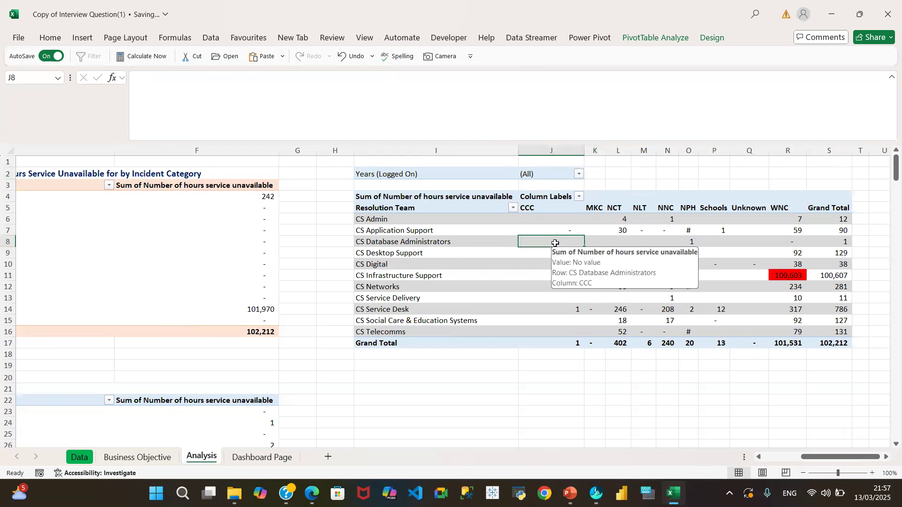
pyautogui.rightClick(557, 246)
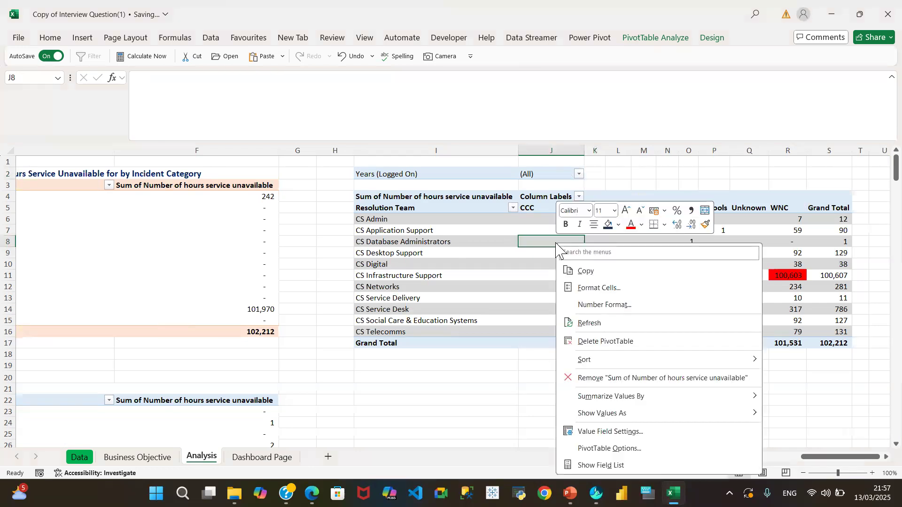
pyautogui.click(591, 466)
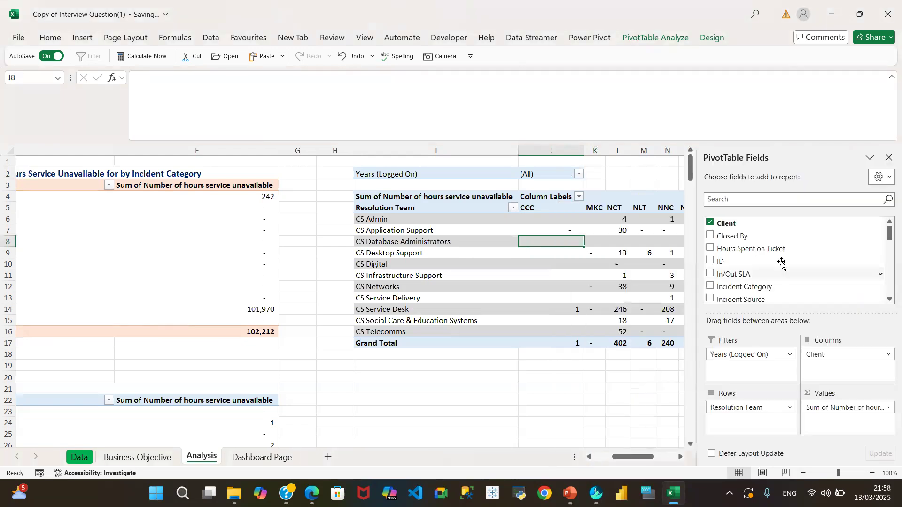
pyautogui.moveTo(748, 355); pyautogui.dragTo(806, 259)
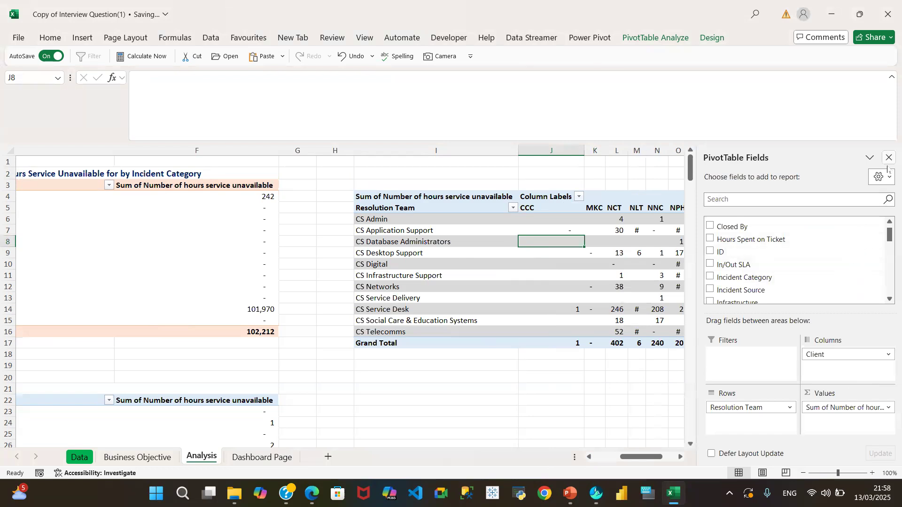
pyautogui.click(889, 159)
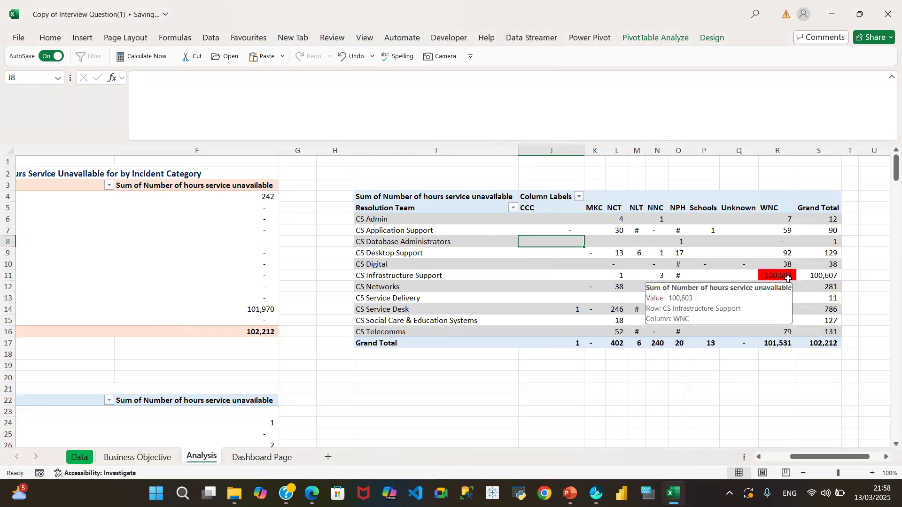
# Copy the Resolution Team PivotTable, range I4:S18, from the Analysis sheet and paste it at cell O12 of the Dashboard Page.
pyautogui.moveTo(803, 284)
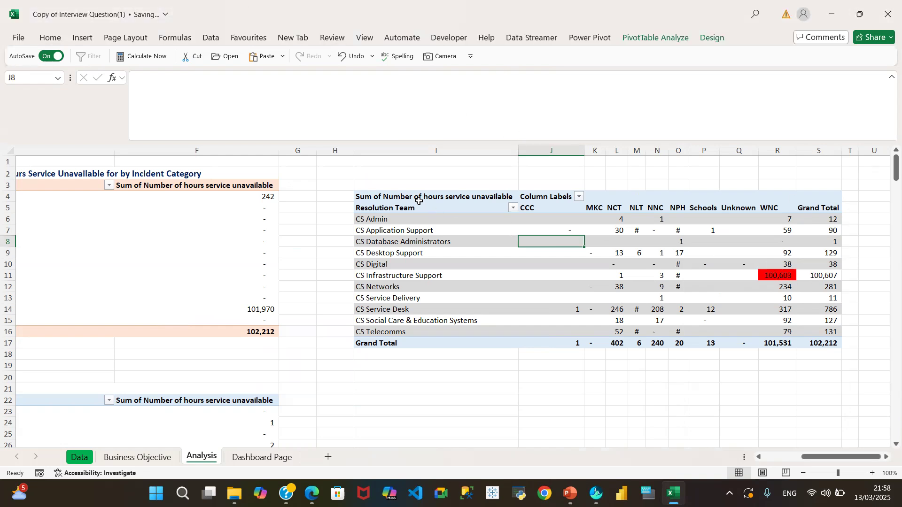
pyautogui.moveTo(388, 196); pyautogui.dragTo(802, 360)
pyautogui.hotkey('ctrl', 'c')
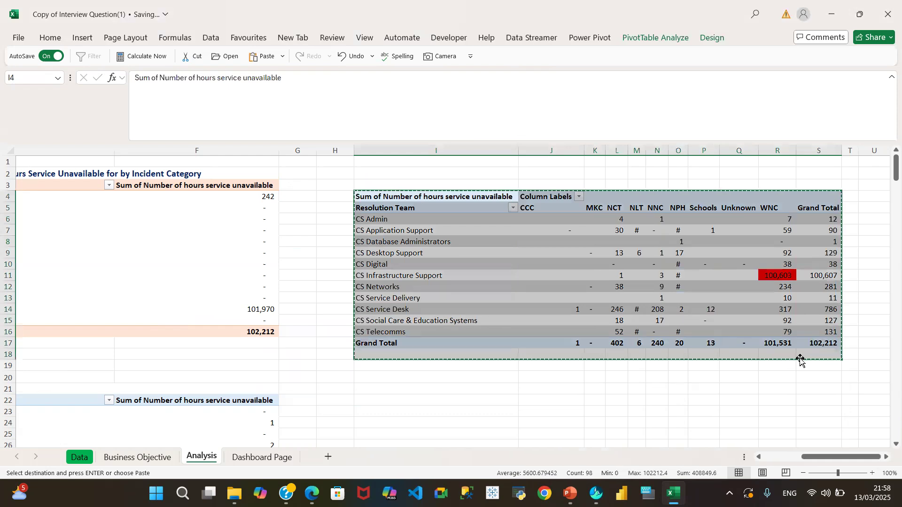
pyautogui.click(286, 458)
pyautogui.click(544, 286)
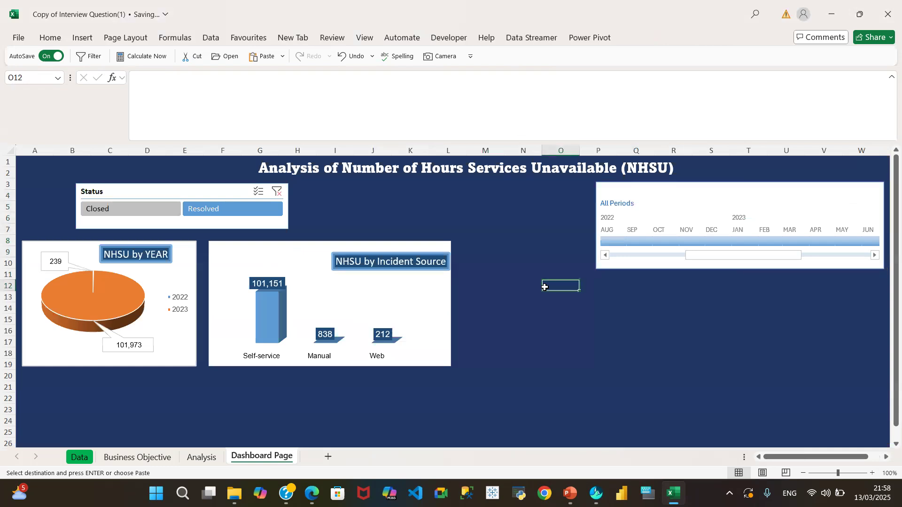
pyautogui.hotkey('ctrl', 'v')
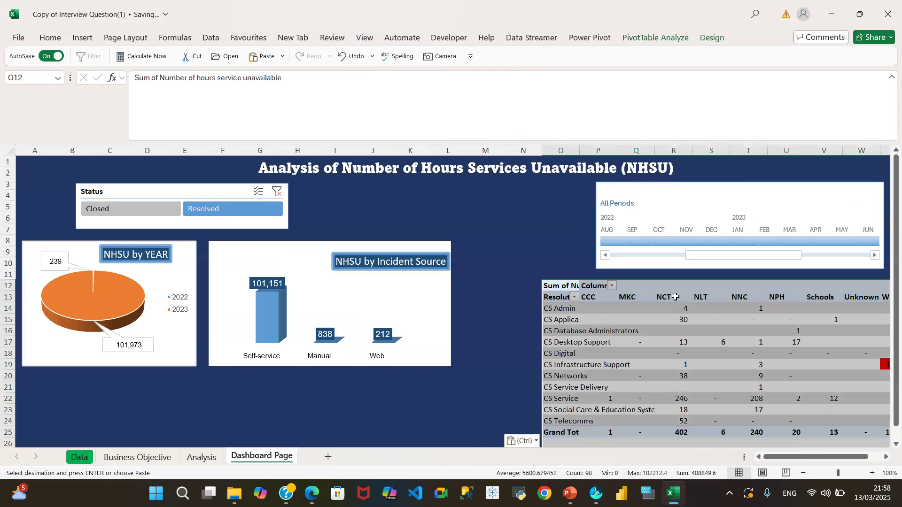
# Select the pasted Resolution Team PivotTable and move it so that it starts at cell K12.
pyautogui.moveTo(795, 458); pyautogui.dragTo(838, 458)
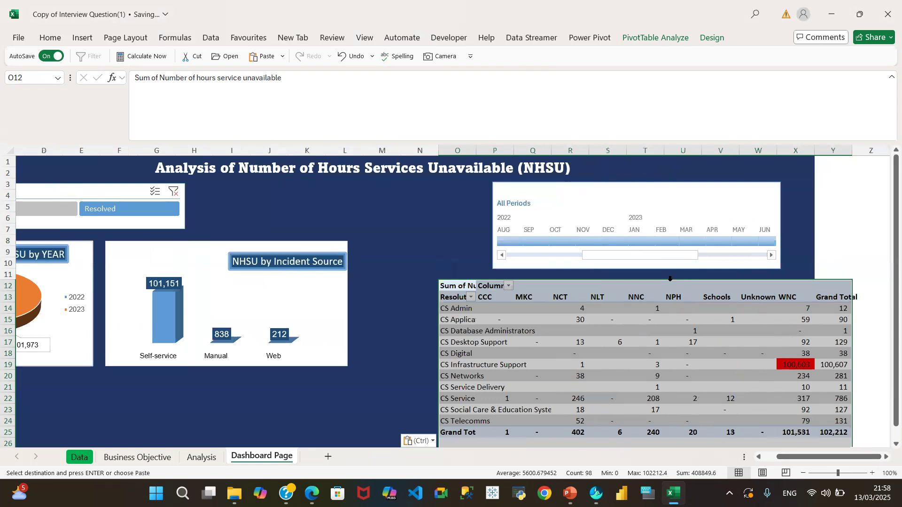
pyautogui.moveTo(677, 286); pyautogui.dragTo(606, 286)
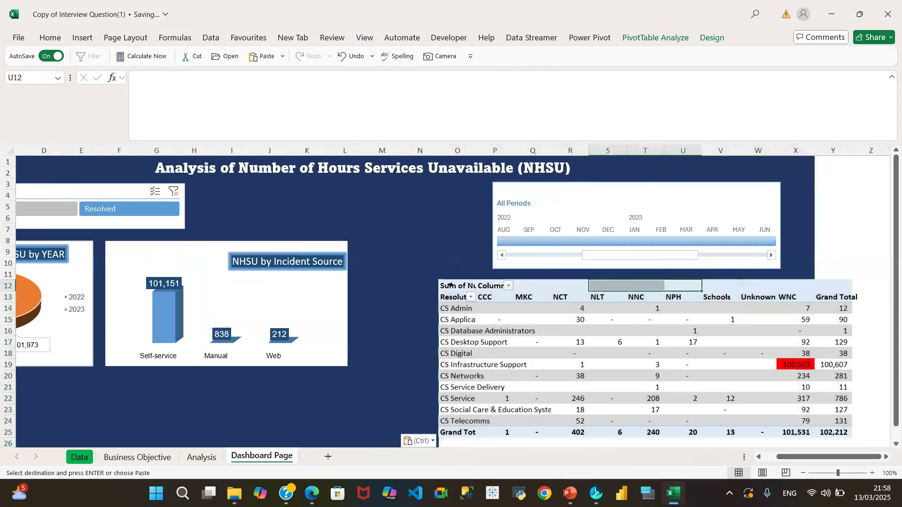
pyautogui.moveTo(454, 285); pyautogui.dragTo(832, 409)
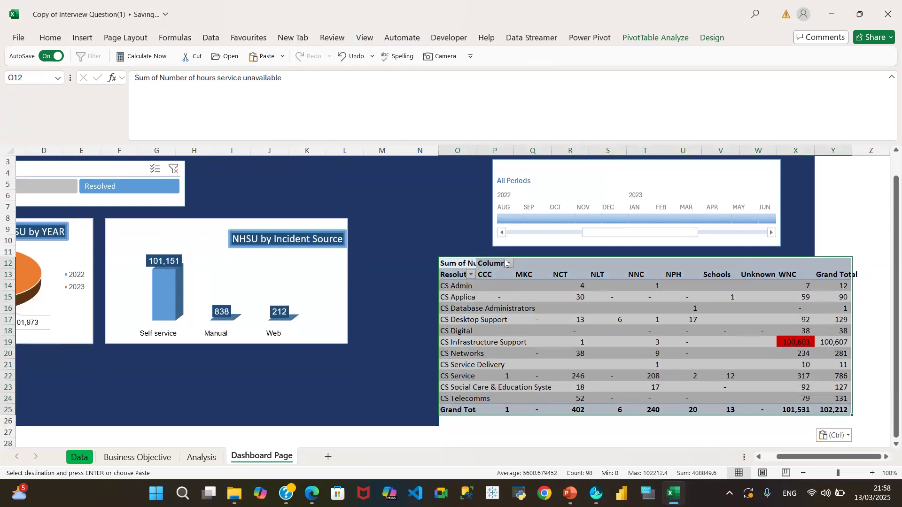
pyautogui.moveTo(440, 417); pyautogui.dragTo(396, 408)
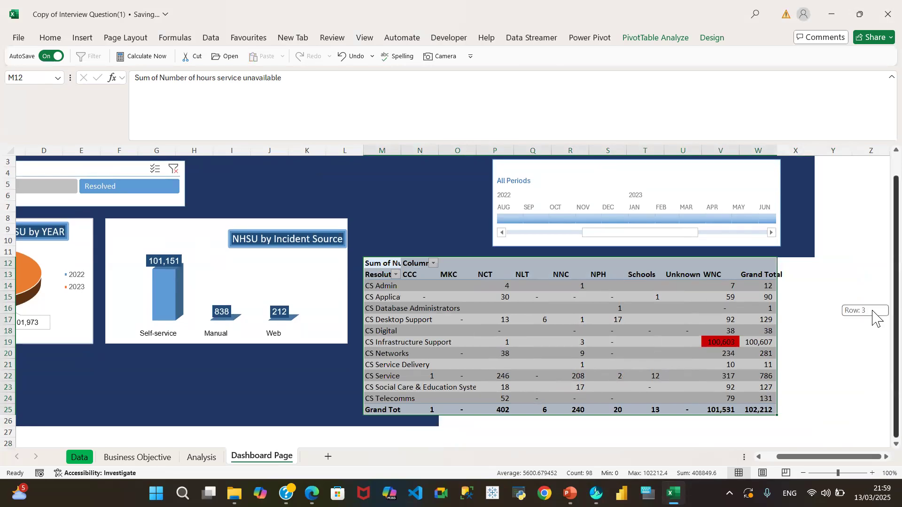
pyautogui.scroll(1, 874, 318)
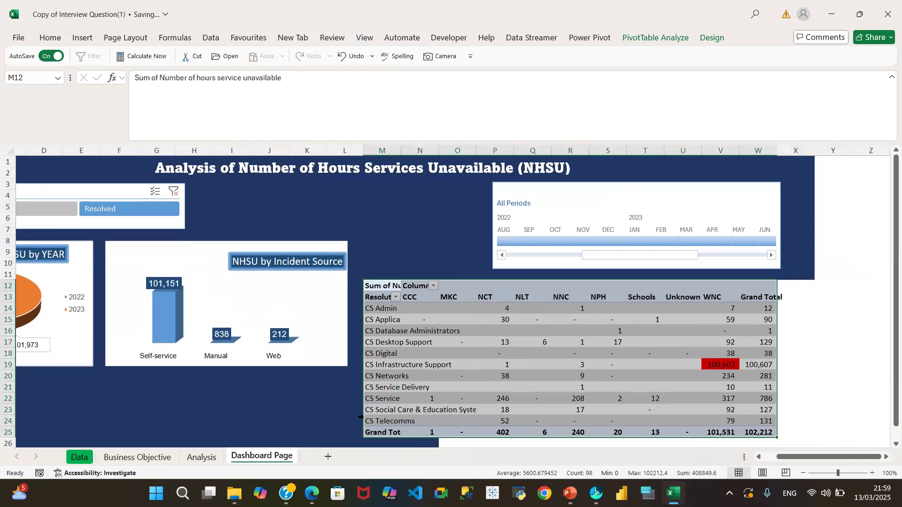
pyautogui.moveTo(382, 440); pyautogui.dragTo(327, 427)
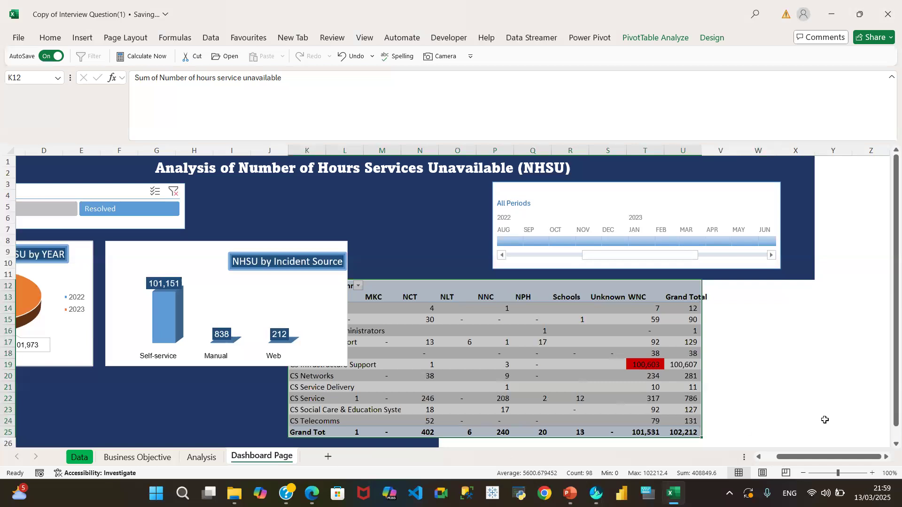
# Move the Status slicer over the PivotTable's last columns and shift the NHSU by YEAR and NHSU by Incident Source charts up to about row 4.
pyautogui.moveTo(835, 457); pyautogui.dragTo(747, 465)
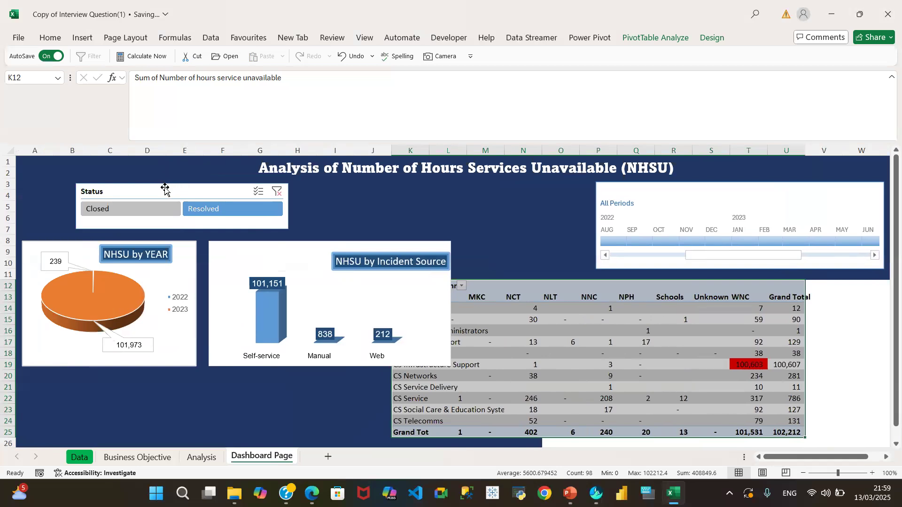
pyautogui.moveTo(147, 188); pyautogui.dragTo(773, 286)
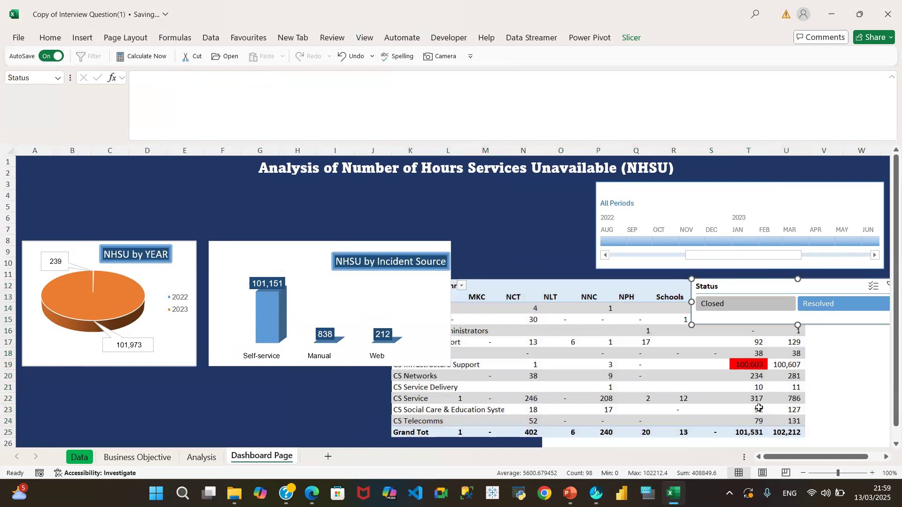
pyautogui.moveTo(760, 408)
pyautogui.moveTo(74, 249); pyautogui.dragTo(65, 198)
pyautogui.moveTo(237, 251); pyautogui.dragTo(235, 200)
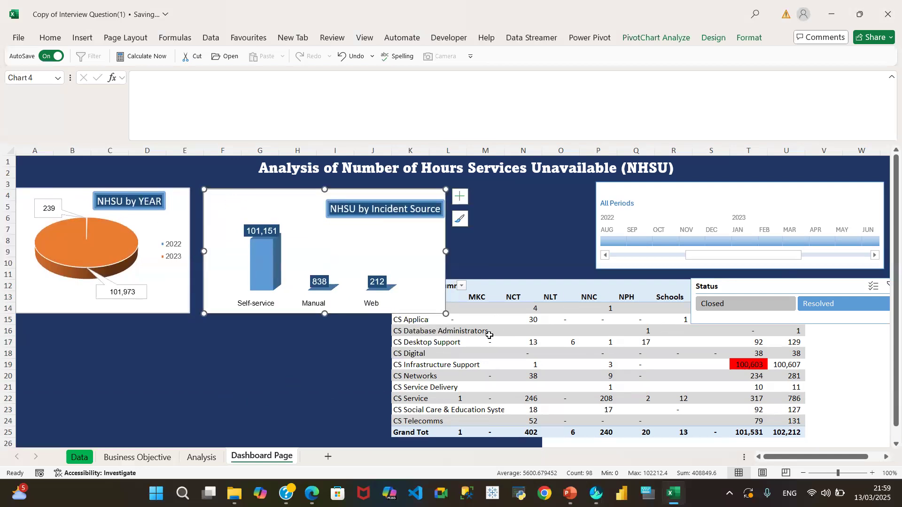
# Slightly reduce the heights of the NHSU by YEAR and NHSU by Incident Source charts by raising their lower edges.
pyautogui.click(58, 194)
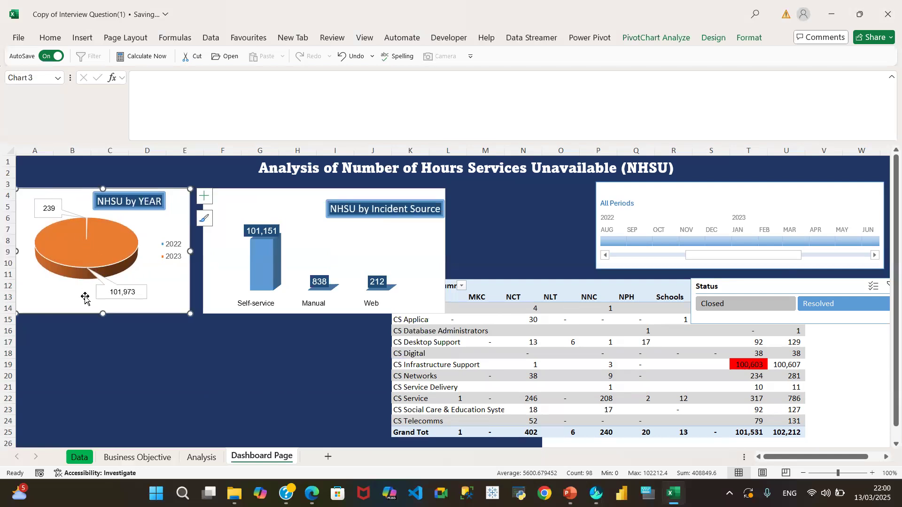
pyautogui.moveTo(100, 313); pyautogui.dragTo(100, 302)
pyautogui.click(288, 205)
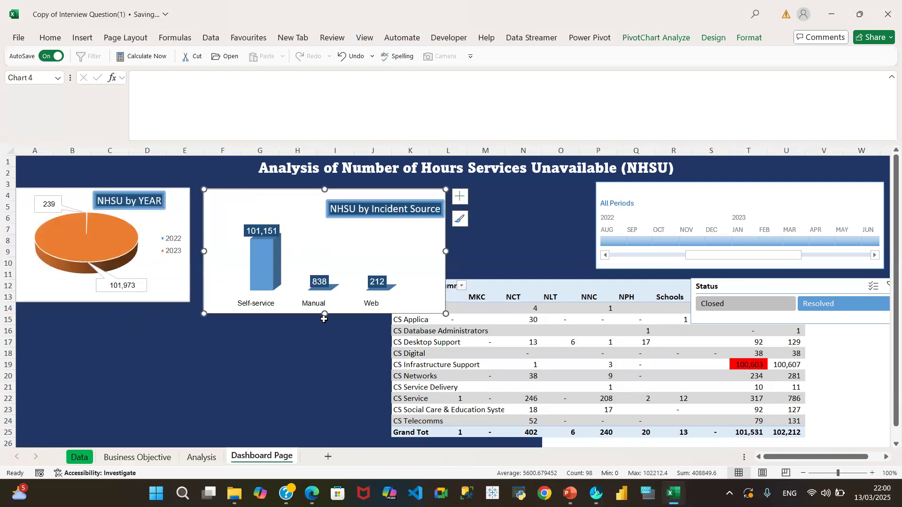
pyautogui.moveTo(324, 315); pyautogui.dragTo(324, 306)
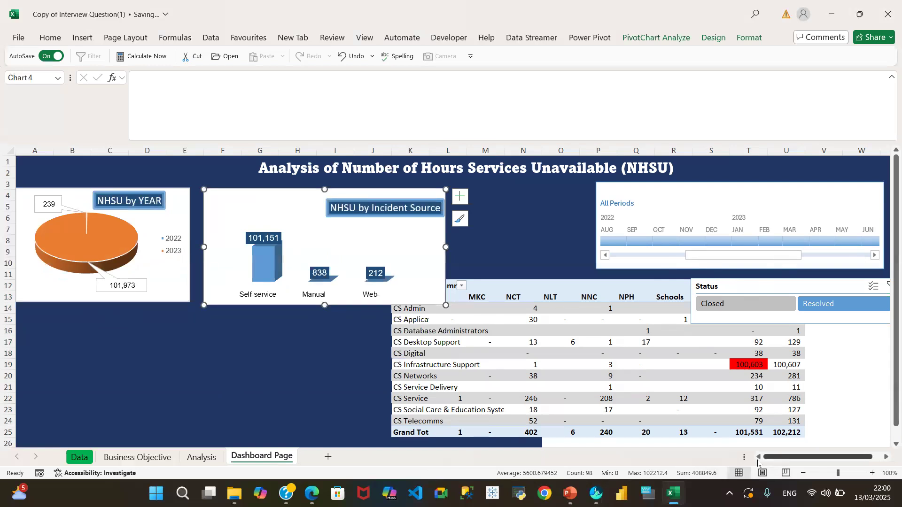
# Move the Status slicer to about cell K4 and the NHSU by Incident Source chart to about cell P6, overlapping the timeline.
pyautogui.moveTo(787, 292); pyautogui.dragTo(511, 194)
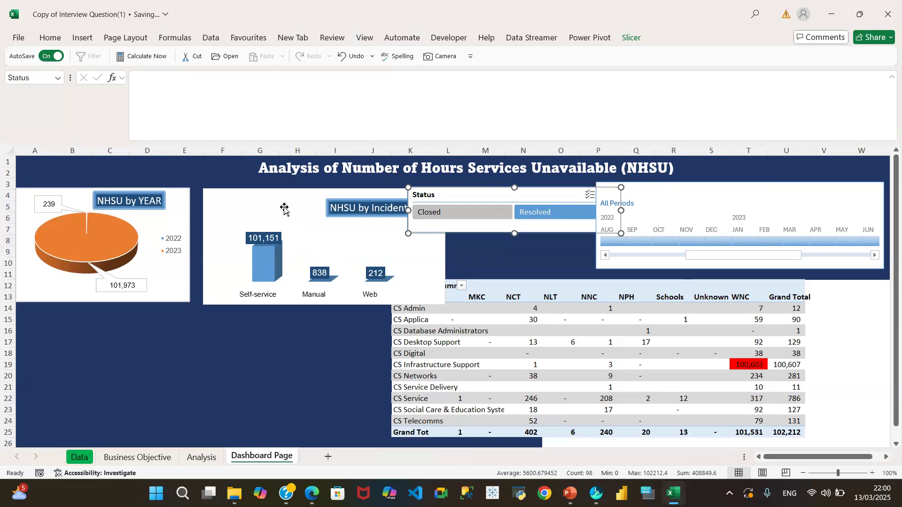
pyautogui.moveTo(264, 204); pyautogui.dragTo(660, 225)
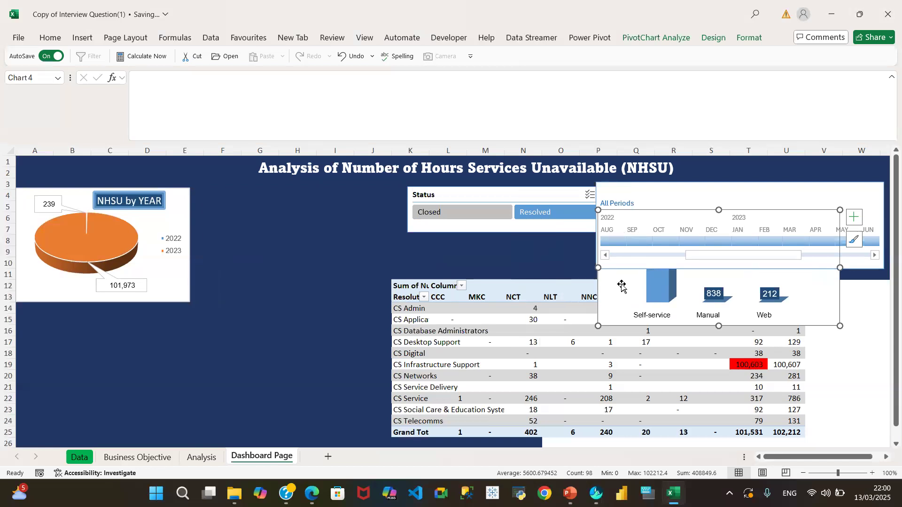
pyautogui.click(646, 265)
pyautogui.moveTo(647, 267); pyautogui.dragTo(655, 248)
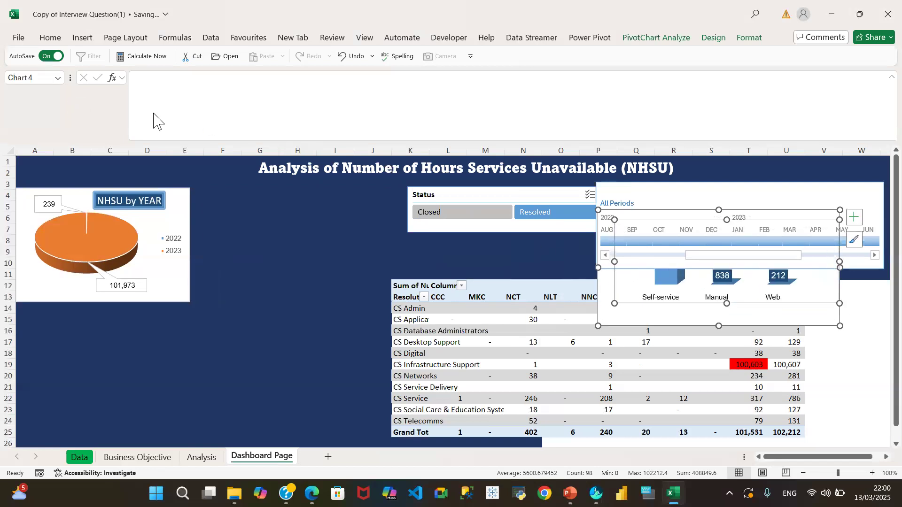
pyautogui.click(352, 57)
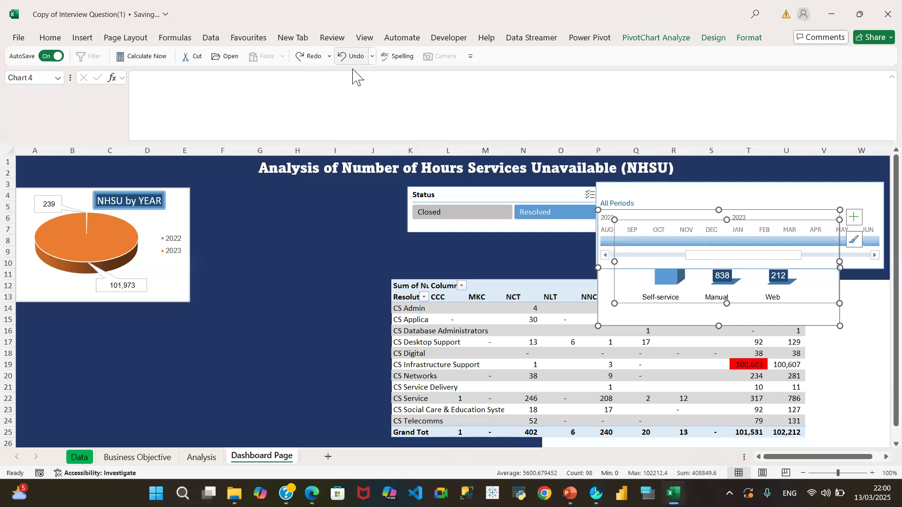
pyautogui.click(312, 297)
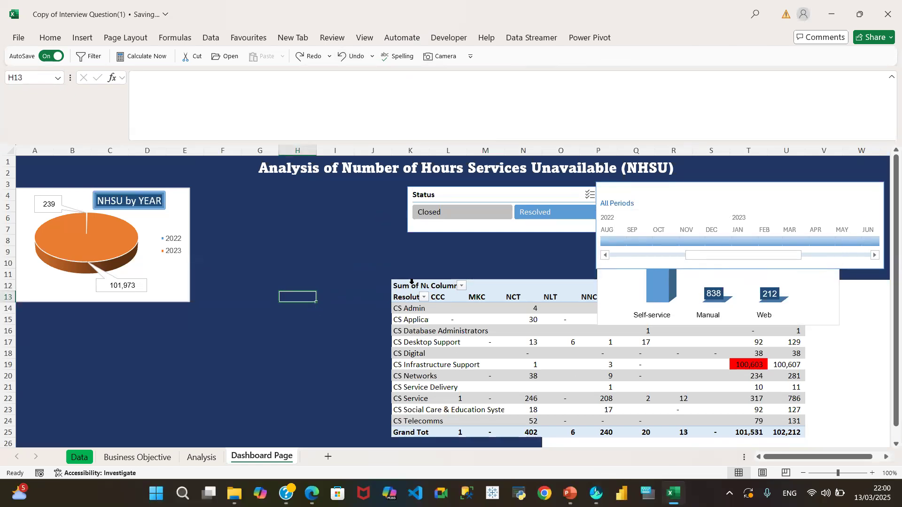
# Move the Resolution Team PivotTable so that it starts at cell A12, and move the NHSU by YEAR chart off it to below the Incident Source chart.
pyautogui.moveTo(408, 288); pyautogui.dragTo(781, 431)
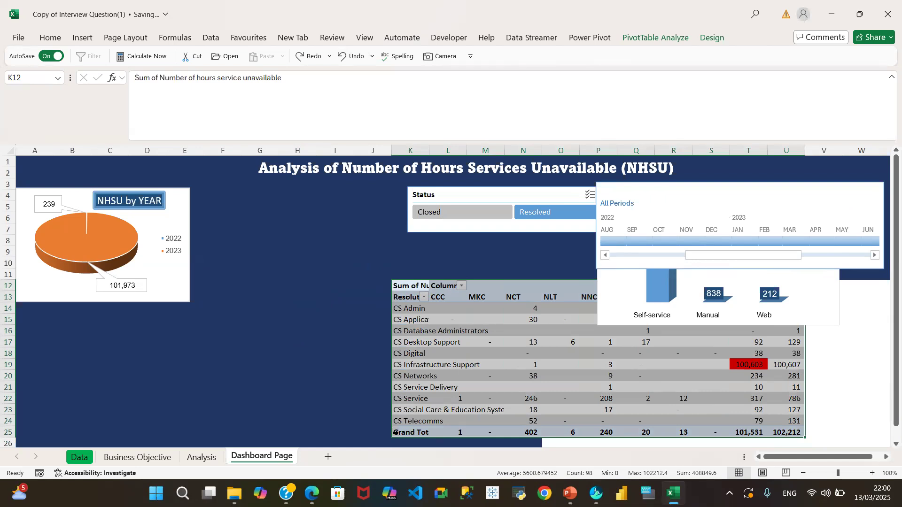
pyautogui.moveTo(412, 437); pyautogui.dragTo(48, 433)
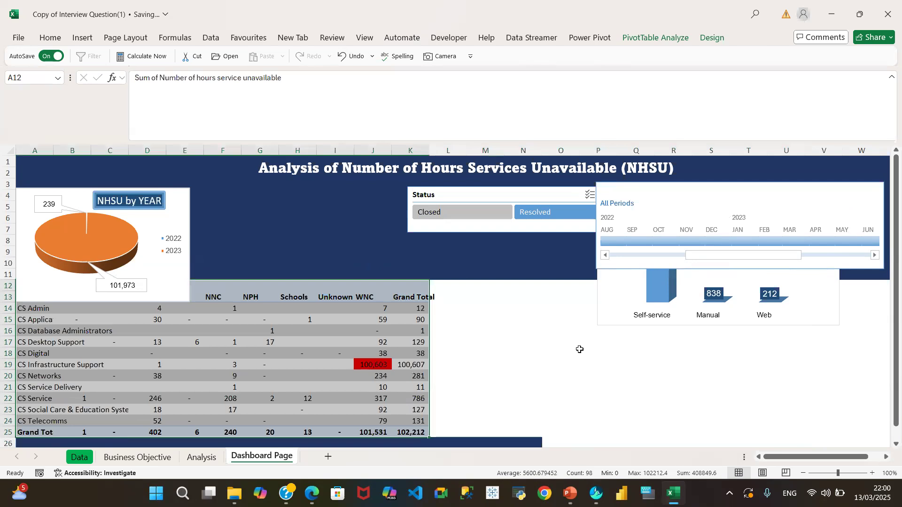
pyautogui.click(587, 383)
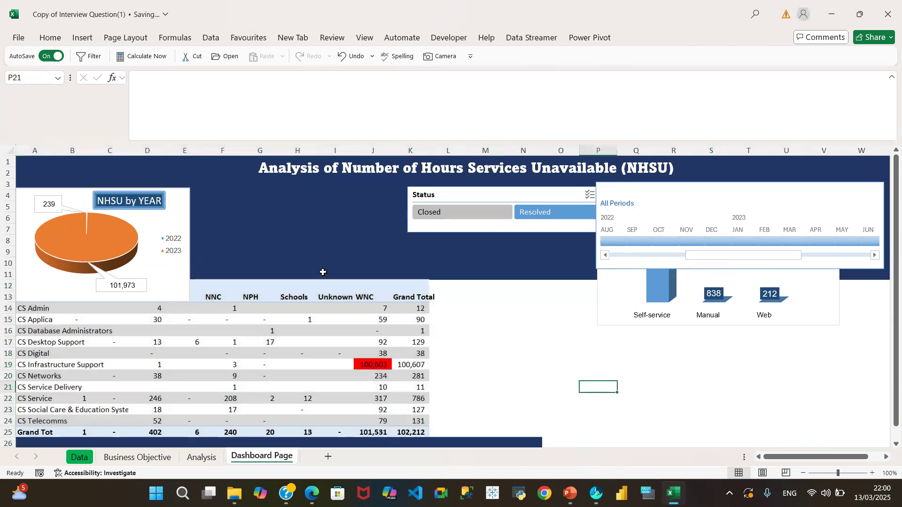
pyautogui.moveTo(888, 325); pyautogui.dragTo(888, 332)
pyautogui.moveTo(888, 229); pyautogui.dragTo(887, 231)
pyautogui.click(509, 297)
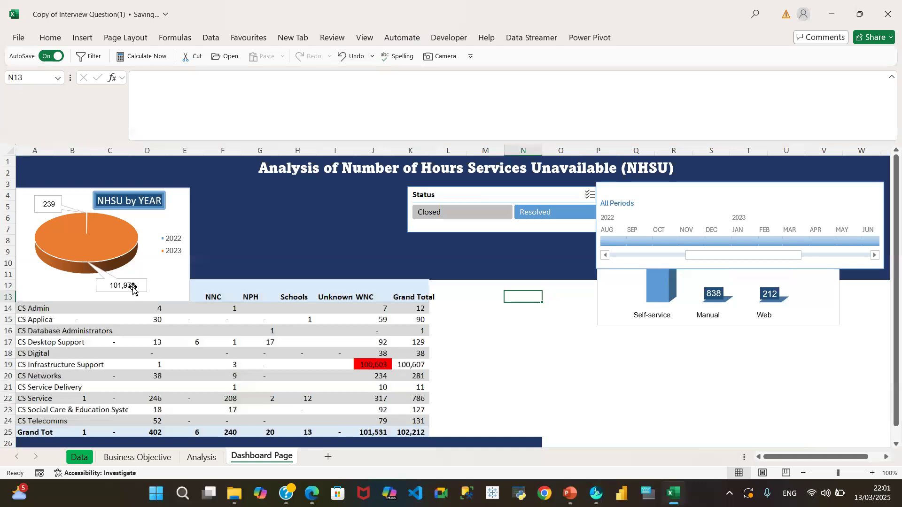
pyautogui.moveTo(25, 220); pyautogui.dragTo(616, 375)
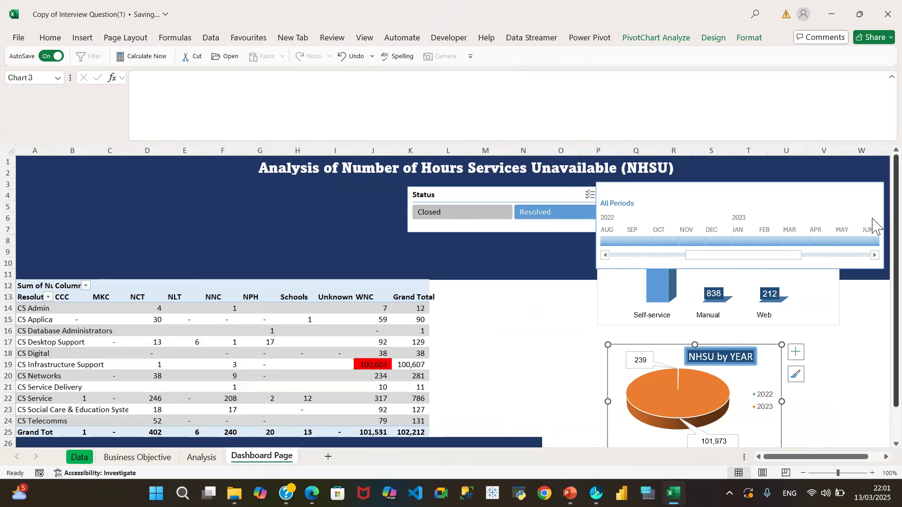
# Delete the Resolution Team PivotTable in range A12:K25 from the Dashboard Page.
pyautogui.scroll(-1, 874, 291)
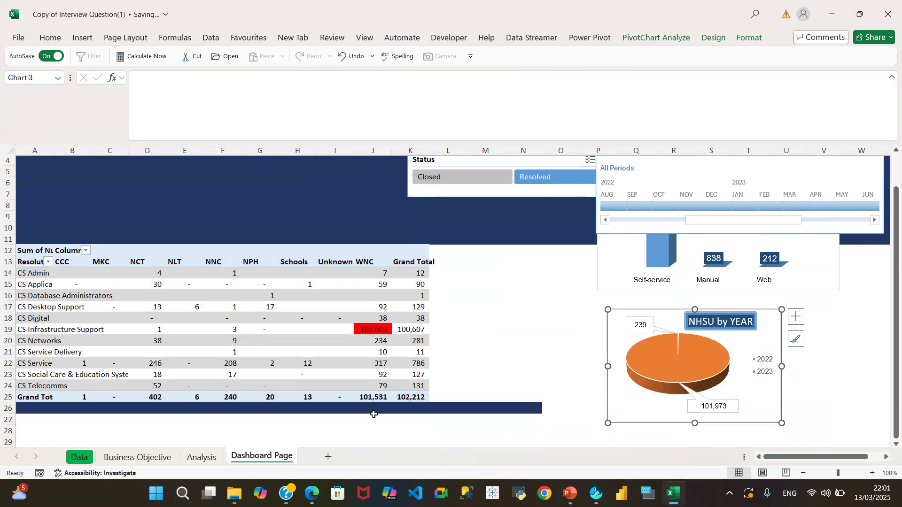
pyautogui.click(33, 250)
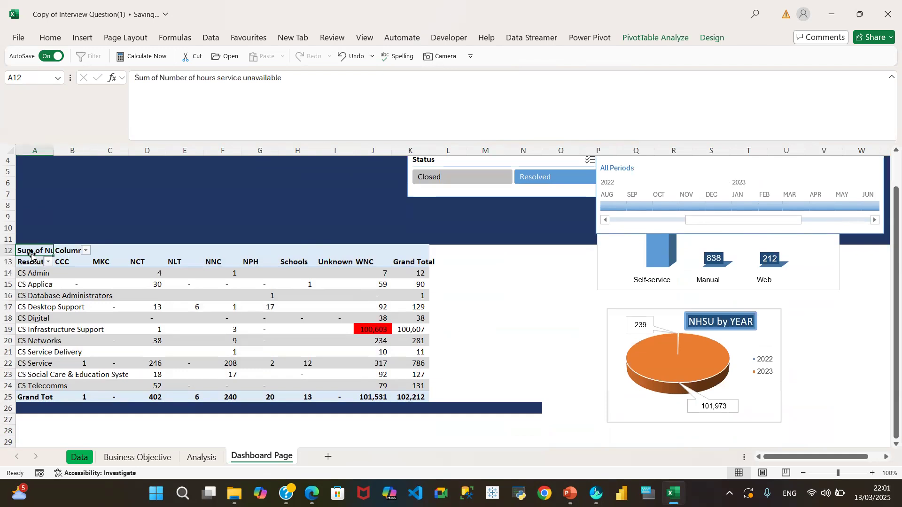
pyautogui.moveTo(31, 252); pyautogui.dragTo(420, 397)
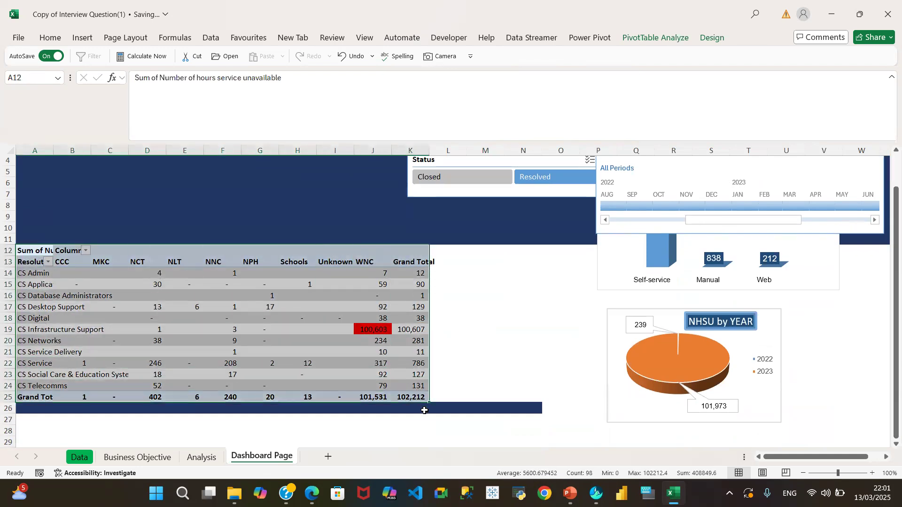
pyautogui.press('Delete')
pyautogui.click(270, 350)
pyautogui.moveTo(269, 370); pyautogui.dragTo(269, 365)
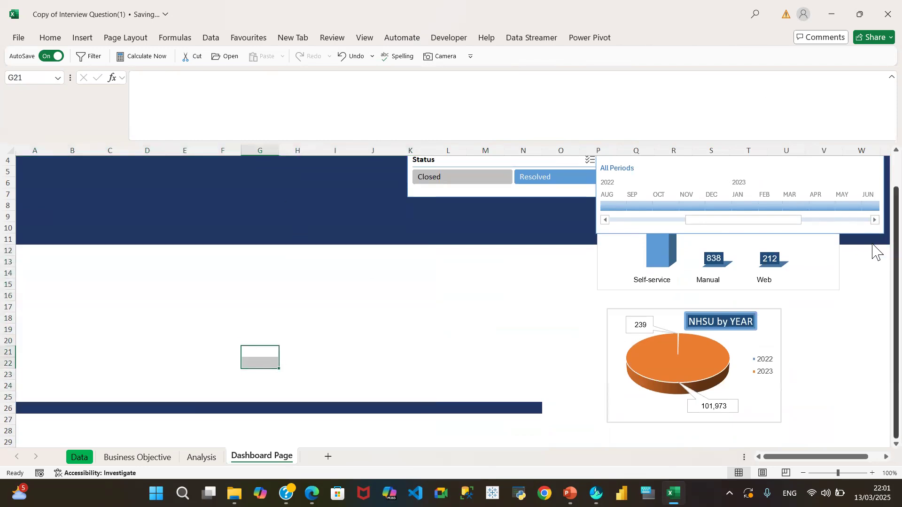
# Move the Status slicer to about cell A2 and place the Logged On timeline beside it, starting at about cell G3.
pyautogui.scroll(1, 875, 253)
pyautogui.click(51, 242)
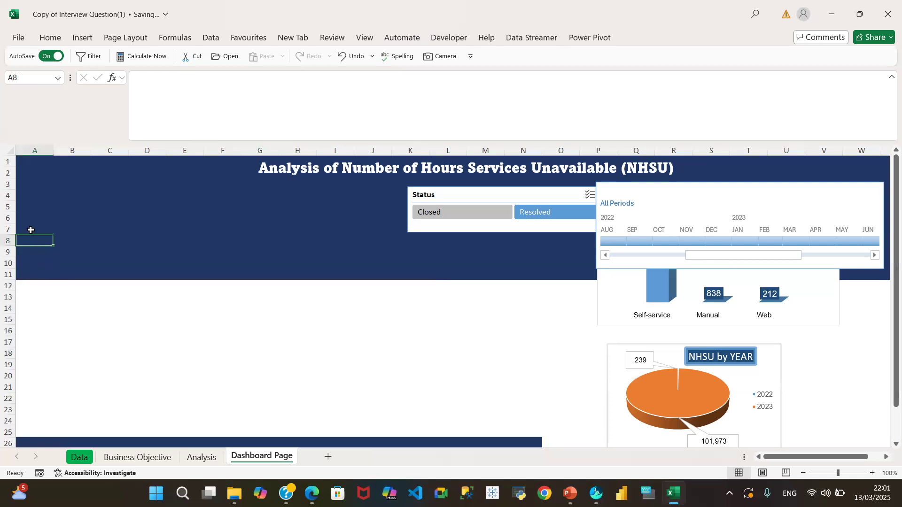
pyautogui.click(24, 166)
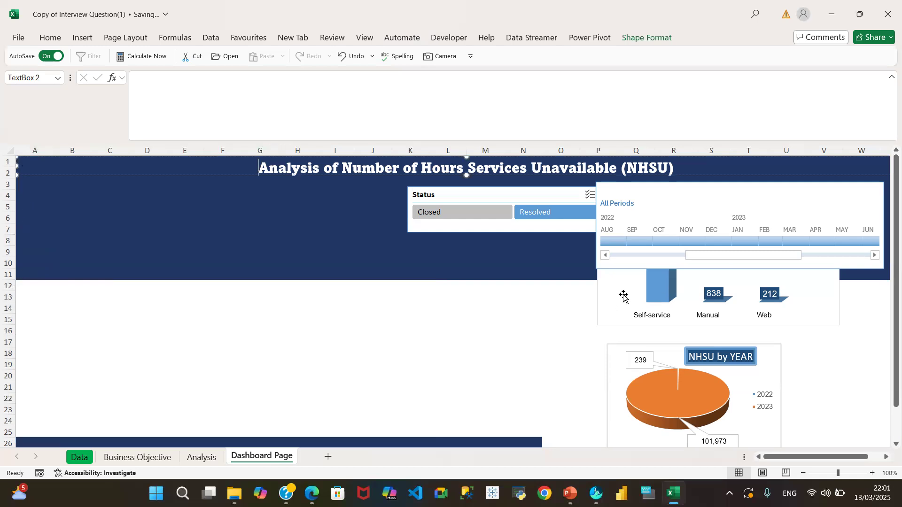
pyautogui.moveTo(523, 195); pyautogui.dragTo(145, 180)
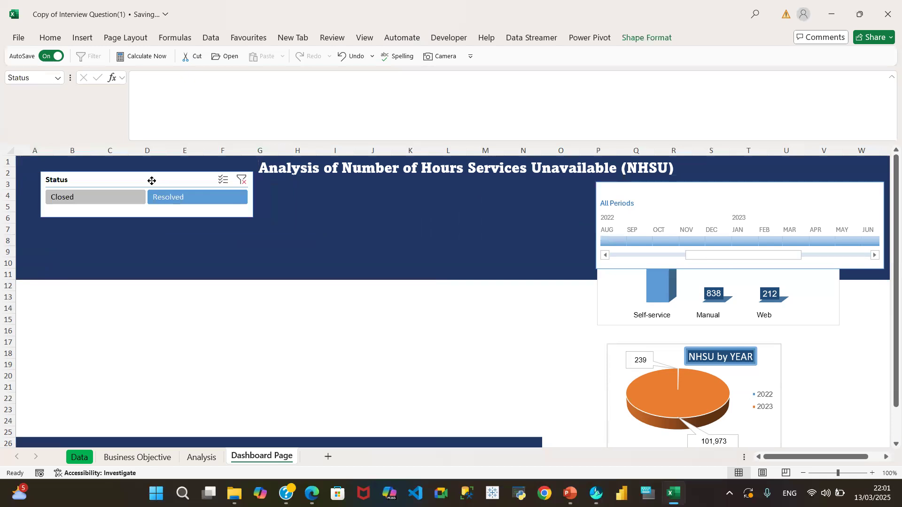
pyautogui.click(752, 201)
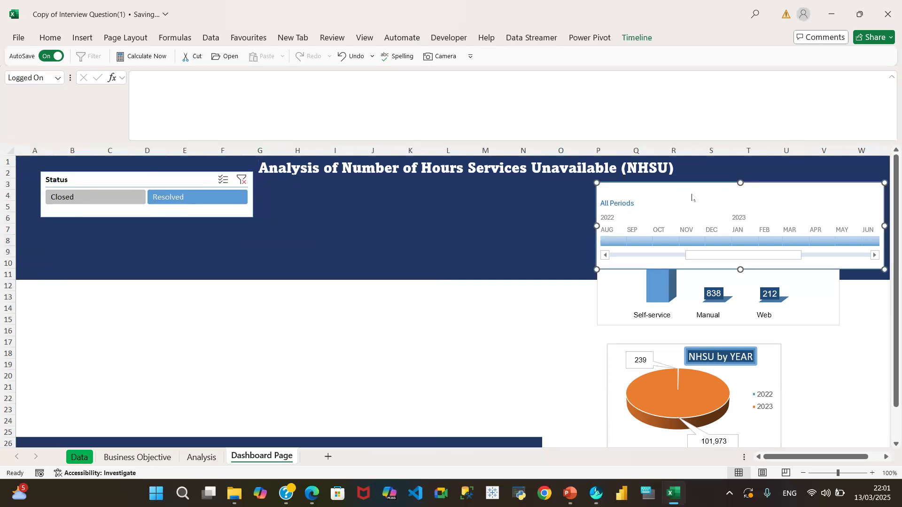
pyautogui.click(445, 200)
pyautogui.click(643, 192)
pyautogui.moveTo(772, 183); pyautogui.dragTo(437, 182)
# Move the NHSU by Incident Source and NHSU by YEAR charts up into the blue band alongside the timeline, above row 12.
pyautogui.moveTo(700, 214); pyautogui.dragTo(719, 166)
pyautogui.moveTo(619, 429); pyautogui.dragTo(486, 258)
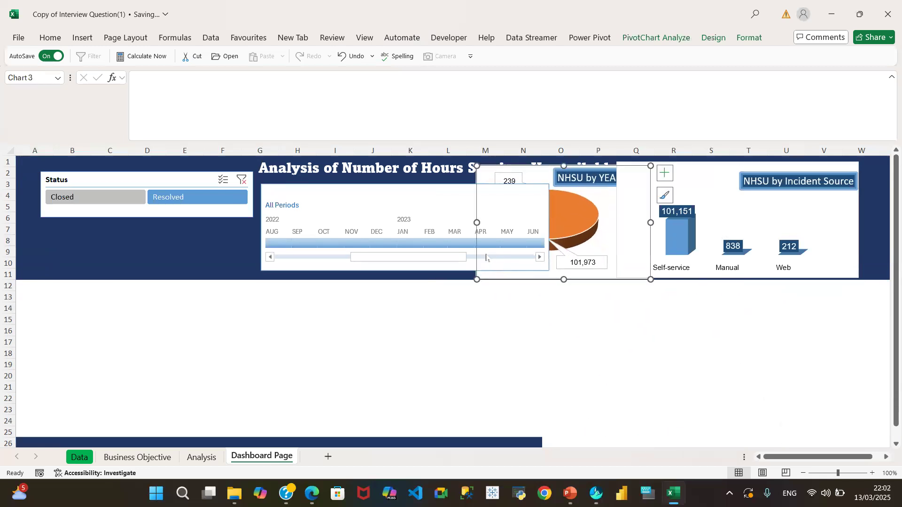
# Fill the blank cells of rows 12 to 25, starting at A12, with the dark blue theme colour that matches the dashboard background.
pyautogui.moveTo(827, 462)
pyautogui.mouseDown()
pyautogui.moveTo(838, 461)
pyautogui.moveTo(826, 464)
pyautogui.mouseUp()
pyautogui.moveTo(19, 282); pyautogui.dragTo(885, 431)
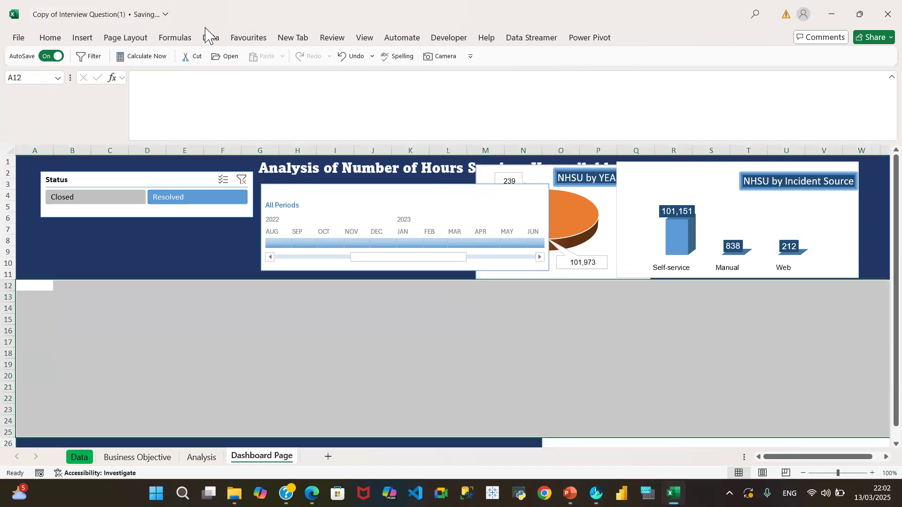
pyautogui.click(53, 40)
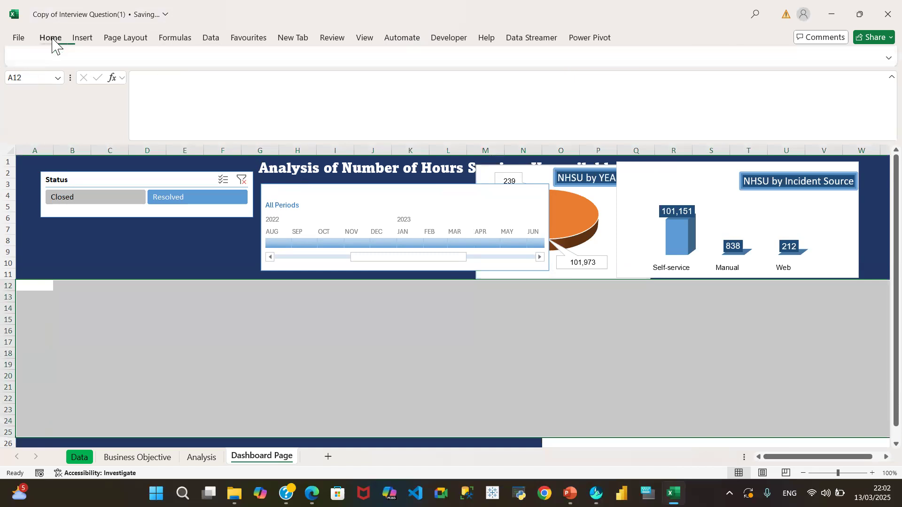
pyautogui.click(173, 79)
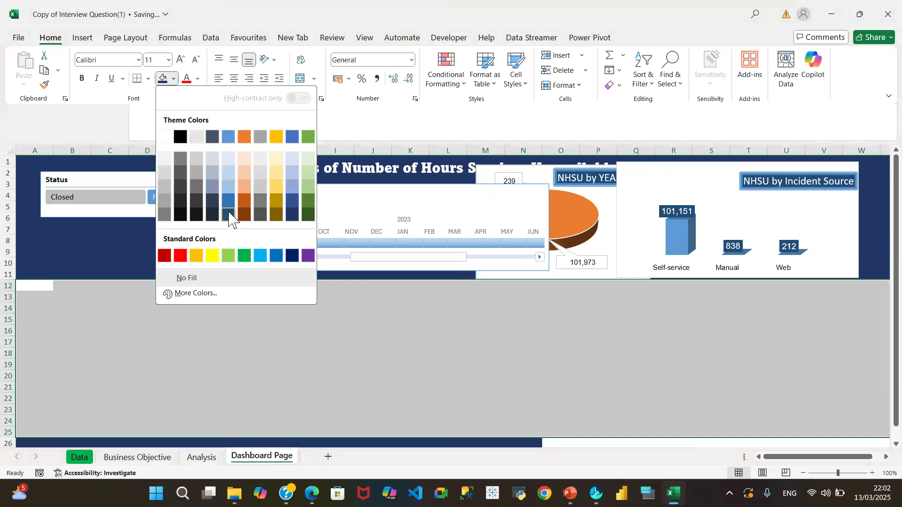
pyautogui.click(229, 216)
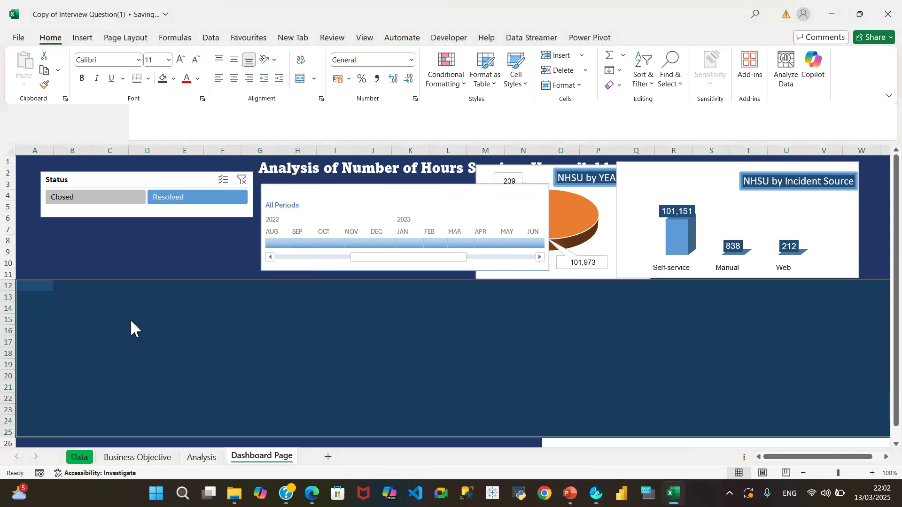
pyautogui.click(174, 79)
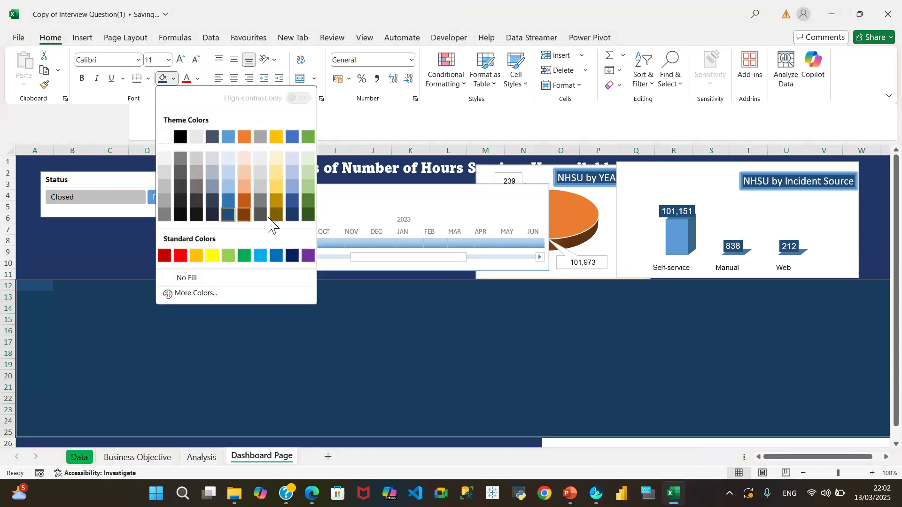
pyautogui.click(294, 217)
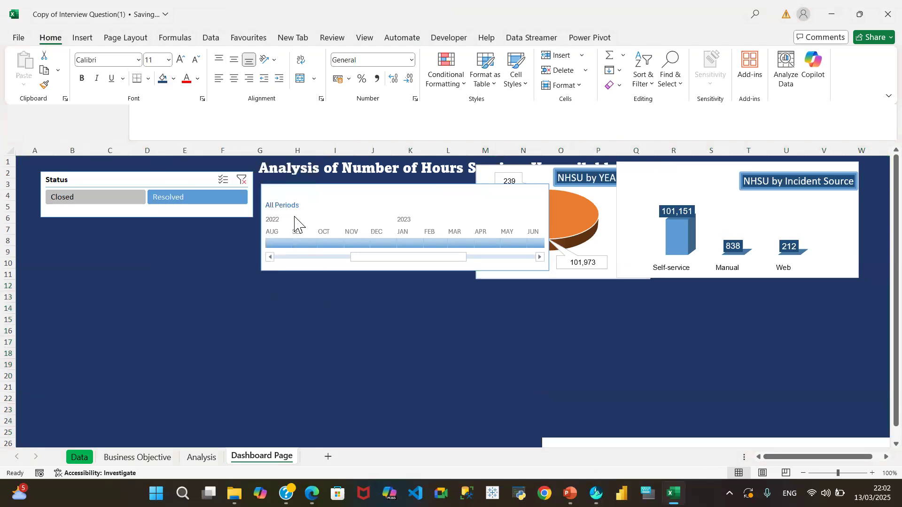
pyautogui.click(138, 273)
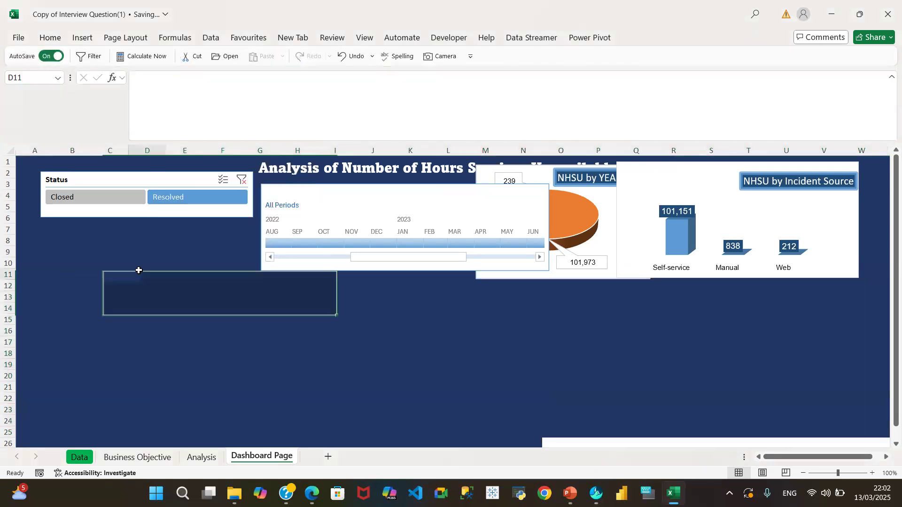
pyautogui.click(179, 320)
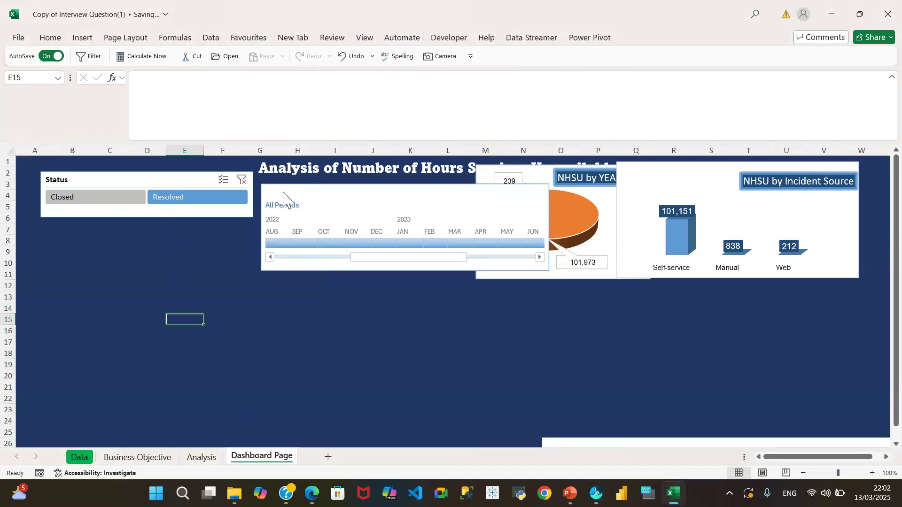
# Move the Status slicer down to about A5 and the NHSU by Incident Source chart to about L13.
pyautogui.moveTo(99, 184); pyautogui.dragTo(112, 234)
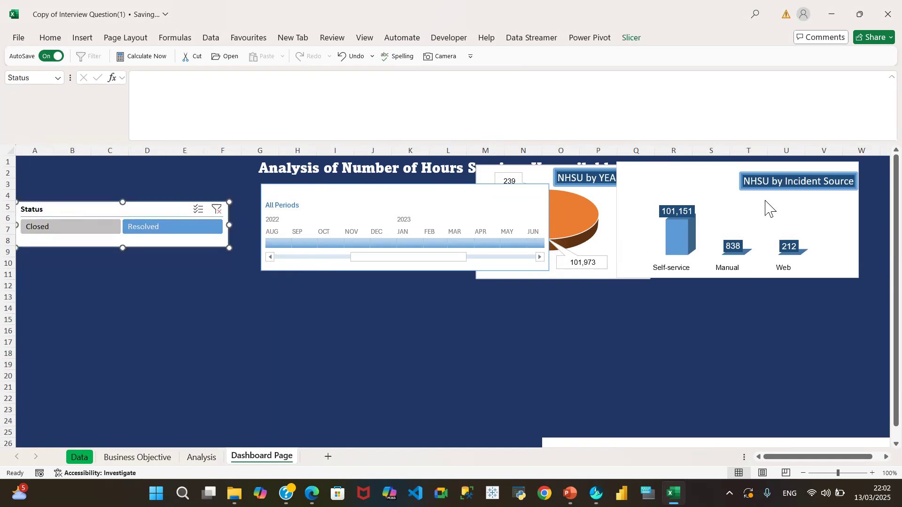
pyautogui.moveTo(695, 173); pyautogui.dragTo(518, 310)
pyautogui.click(326, 201)
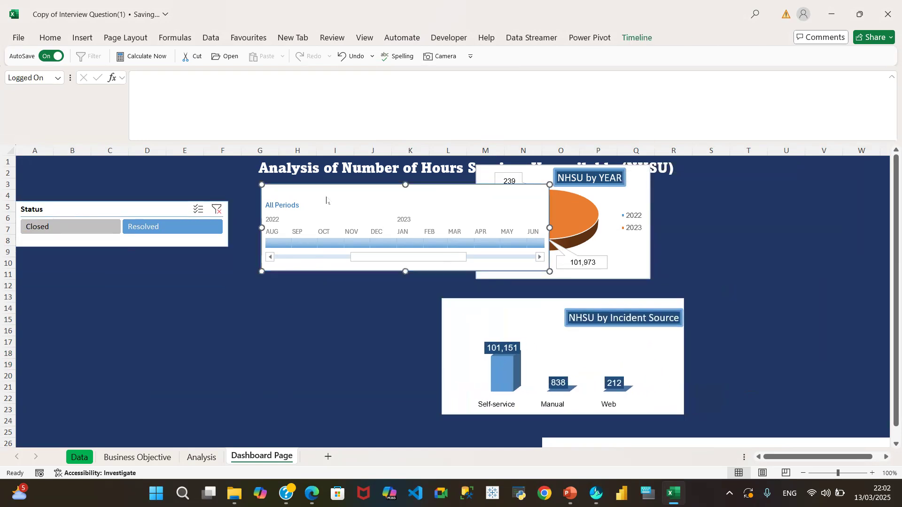
pyautogui.click(277, 293)
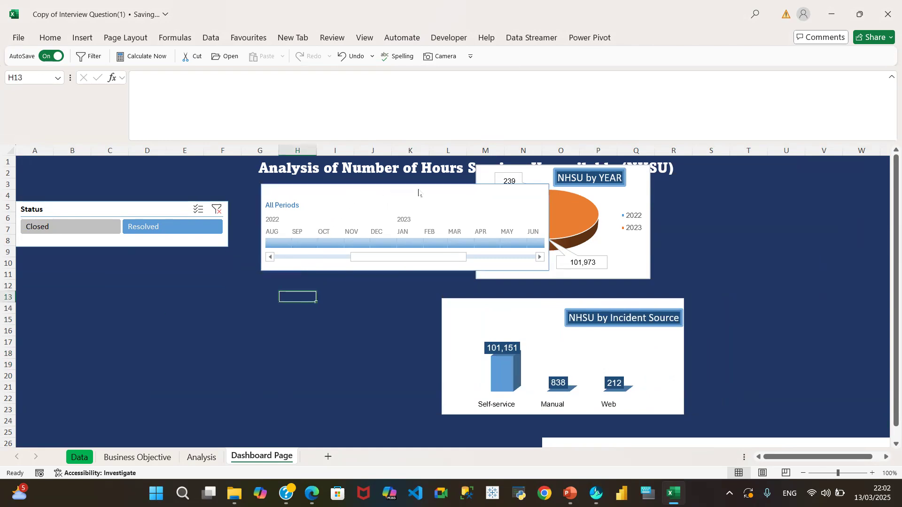
pyautogui.click(375, 315)
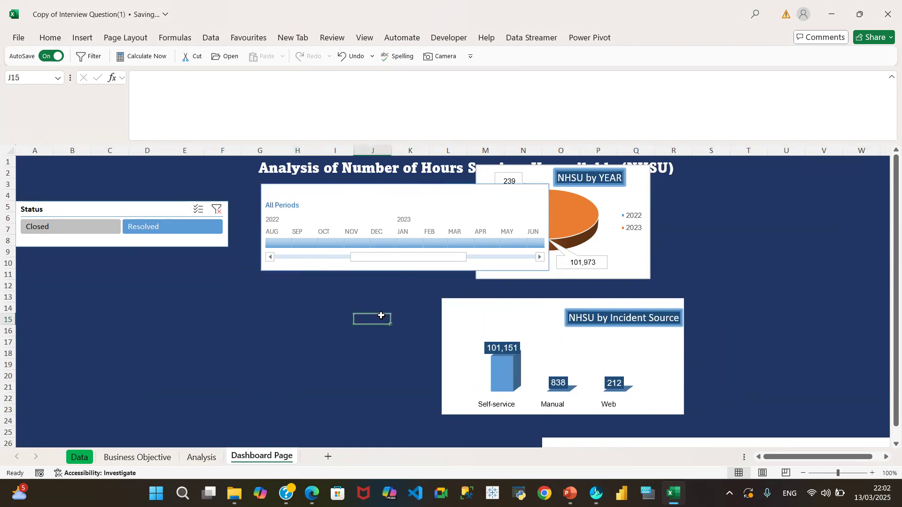
# Move the Logged On timeline to about O4 and the Status slicer above it, starting at about R1.
pyautogui.click(452, 190)
pyautogui.moveTo(443, 187); pyautogui.dragTo(753, 195)
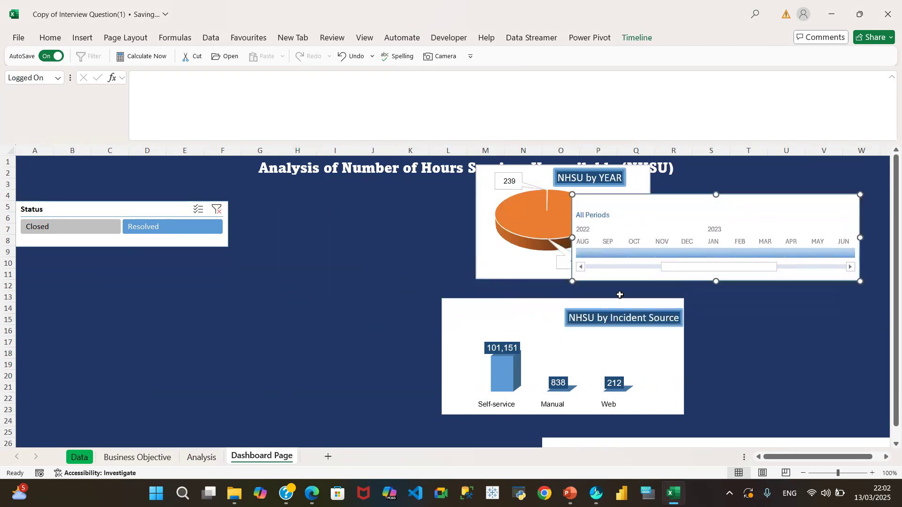
pyautogui.moveTo(73, 205); pyautogui.dragTo(744, 306)
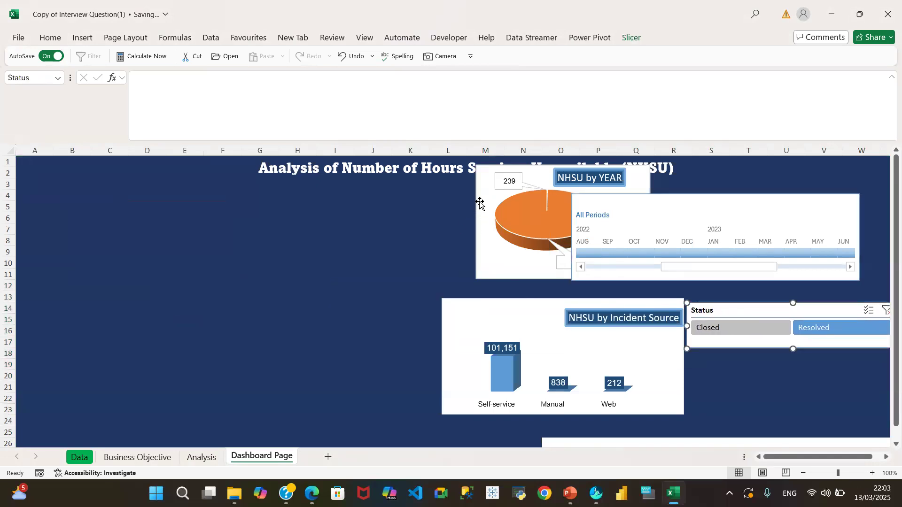
pyautogui.moveTo(499, 311); pyautogui.dragTo(482, 318)
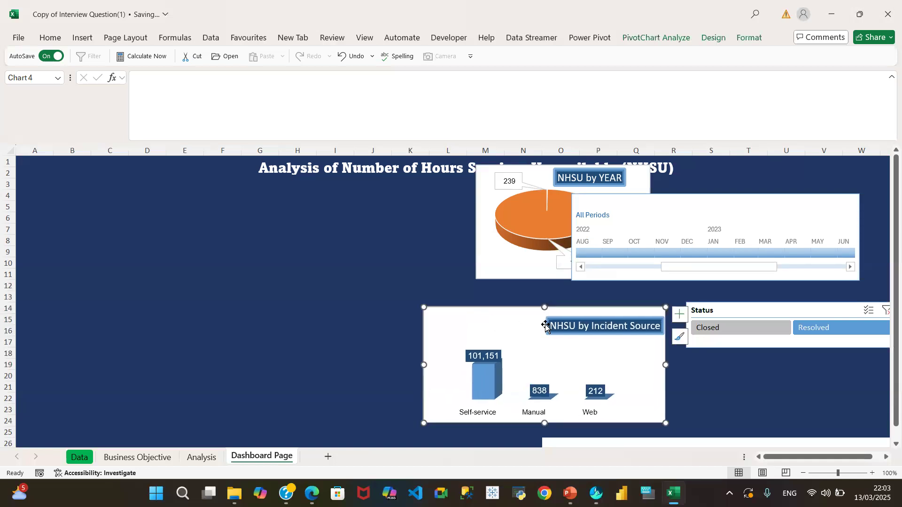
pyautogui.moveTo(775, 309); pyautogui.dragTo(757, 178)
# Place the Logged On timeline under the Status slicer at about P6, with the NHSU by Incident Source chart below it at about O15.
pyautogui.click(631, 203)
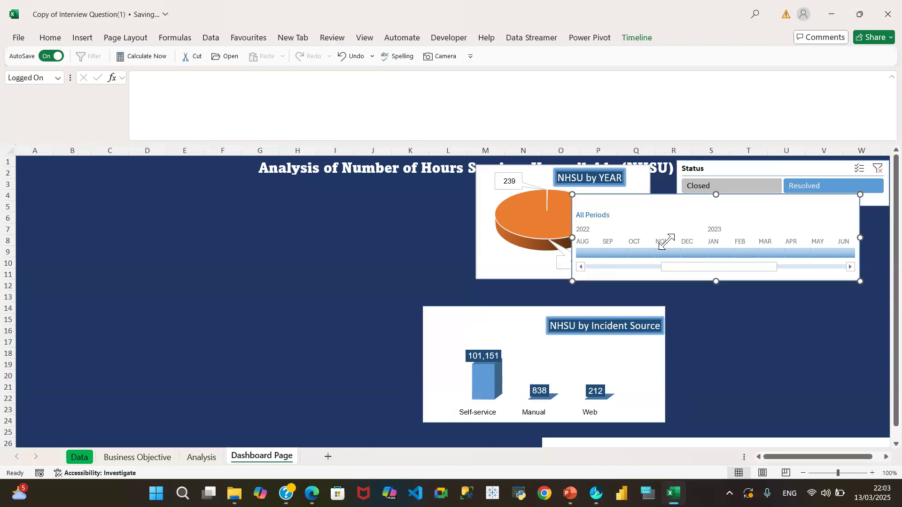
pyautogui.moveTo(665, 199); pyautogui.dragTo(697, 208)
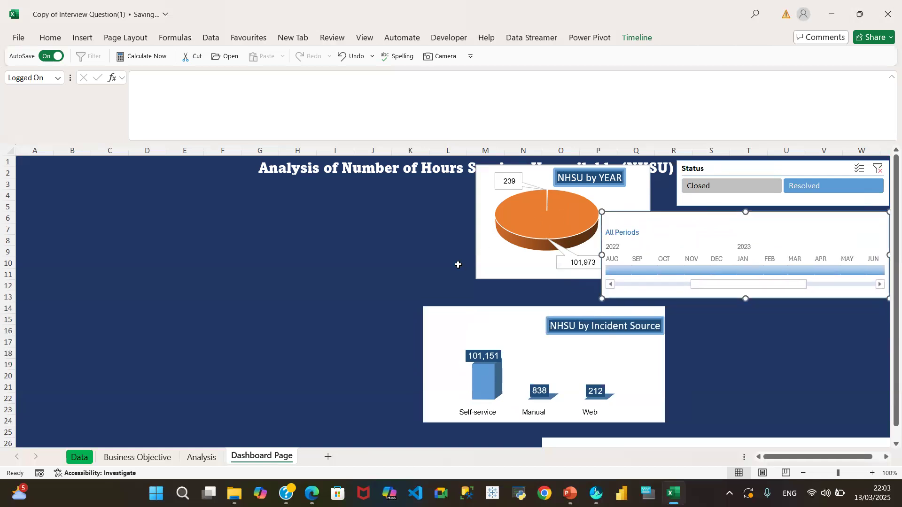
pyautogui.moveTo(474, 328); pyautogui.dragTo(607, 337)
pyautogui.moveTo(491, 246); pyautogui.dragTo(465, 290)
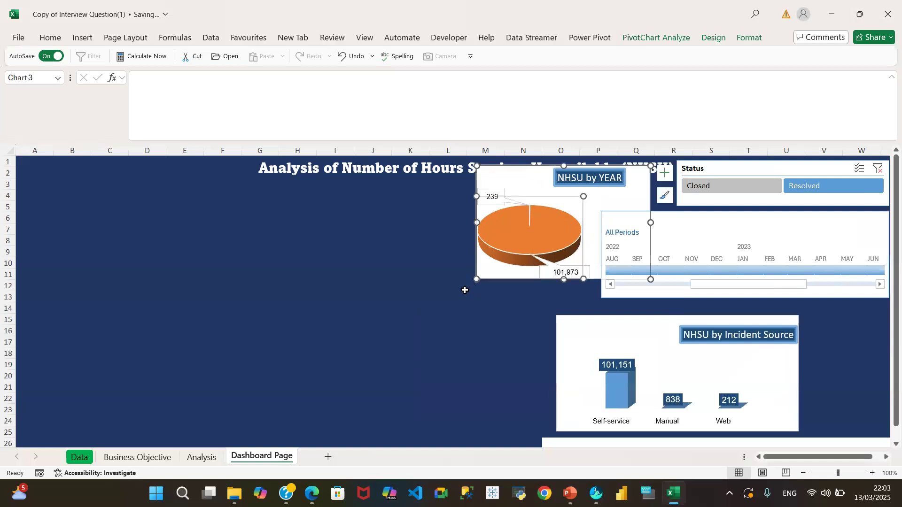
pyautogui.click(353, 57)
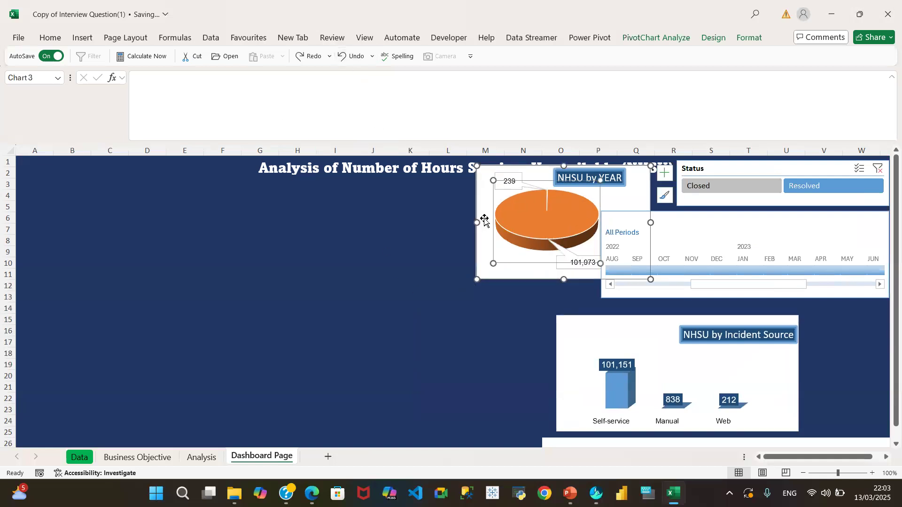
pyautogui.click(473, 336)
pyautogui.hotkey('ctrl', 'y')
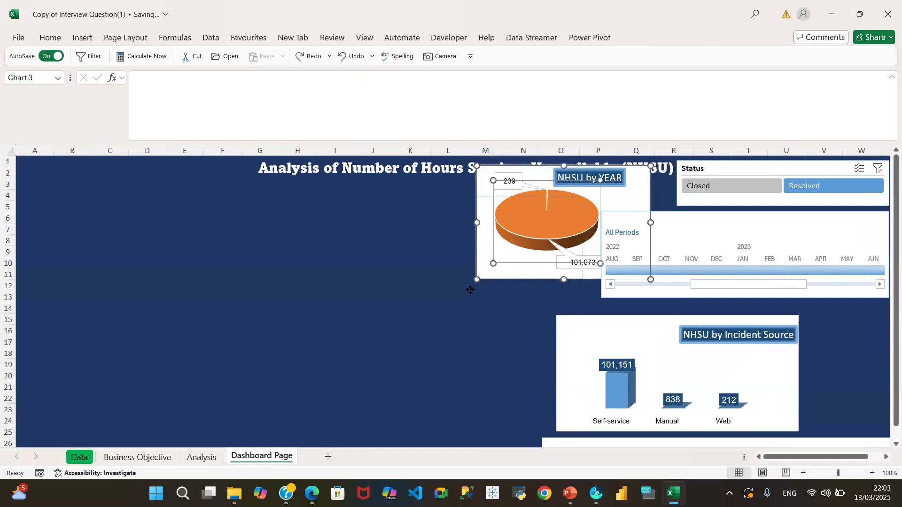
pyautogui.click(353, 57)
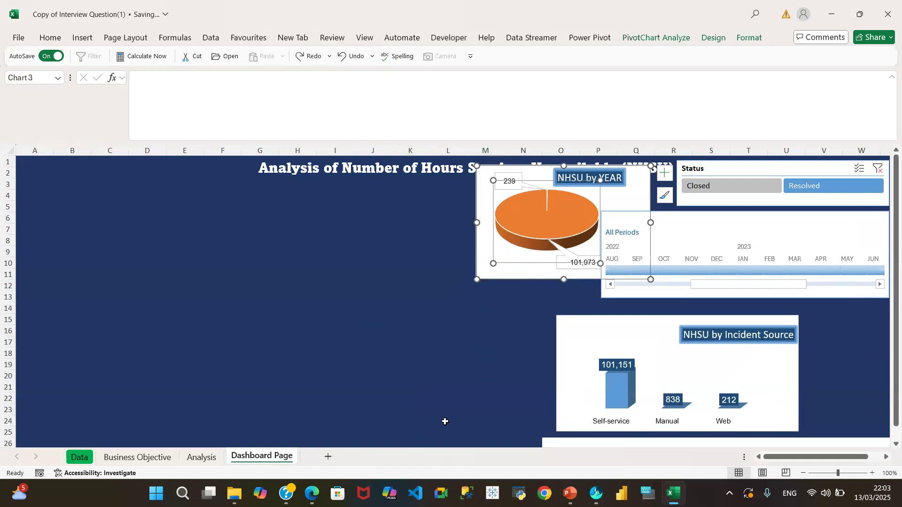
# Move the NHSU by YEAR chart to about K4 and place the NHSU by Incident Source chart below it at about K15.
pyautogui.click(458, 409)
pyautogui.click(493, 262)
pyautogui.moveTo(479, 278); pyautogui.dragTo(421, 297)
pyautogui.click(632, 330)
pyautogui.moveTo(632, 331); pyautogui.dragTo(544, 334)
pyautogui.moveTo(495, 330); pyautogui.dragTo(492, 326)
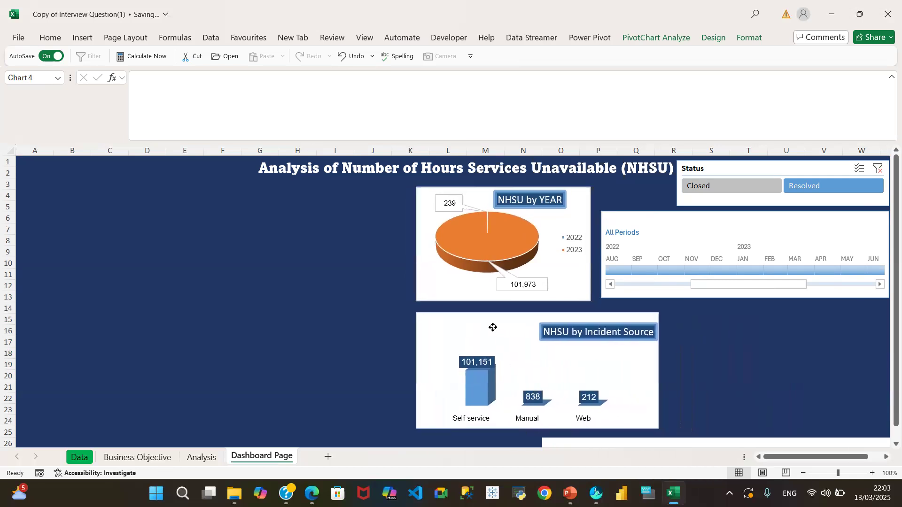
pyautogui.moveTo(493, 328); pyautogui.dragTo(493, 328)
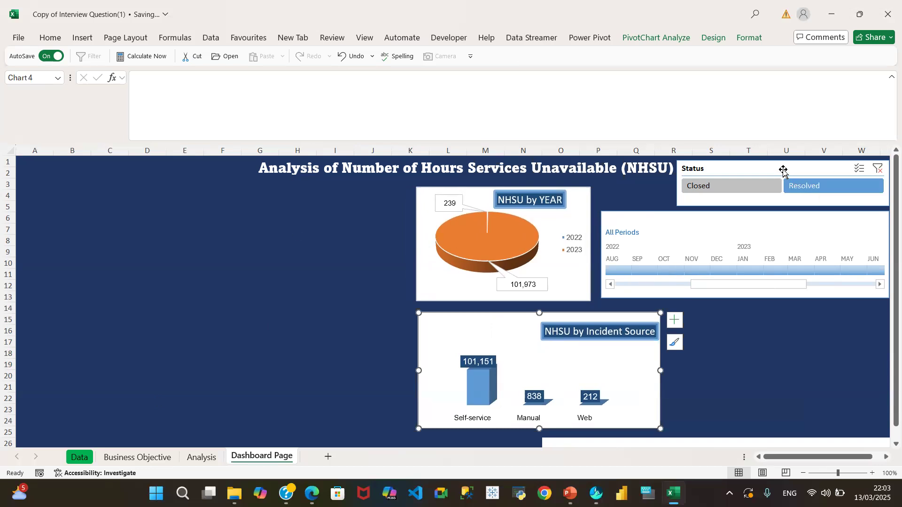
# Lower the Logged On timeline slightly and place the Status slicer directly beneath it, starting at about R15.
pyautogui.moveTo(762, 168); pyautogui.dragTo(752, 193)
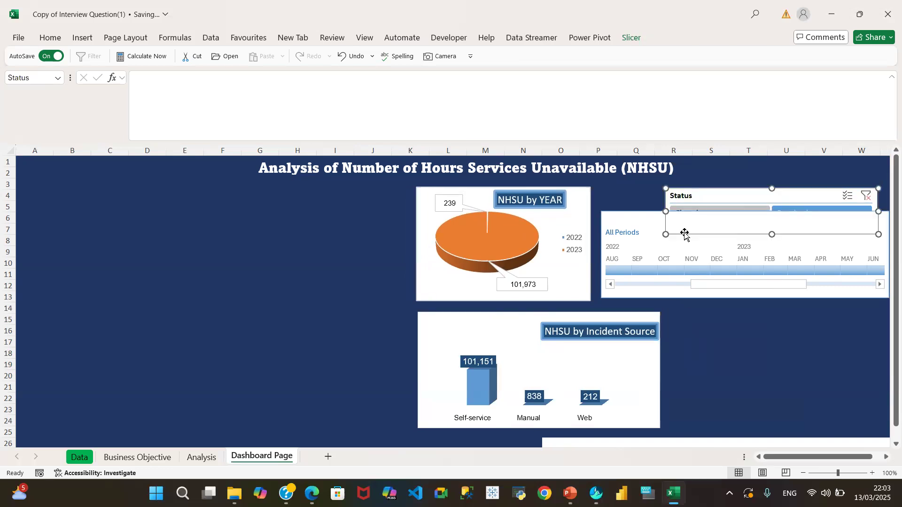
pyautogui.click(641, 223)
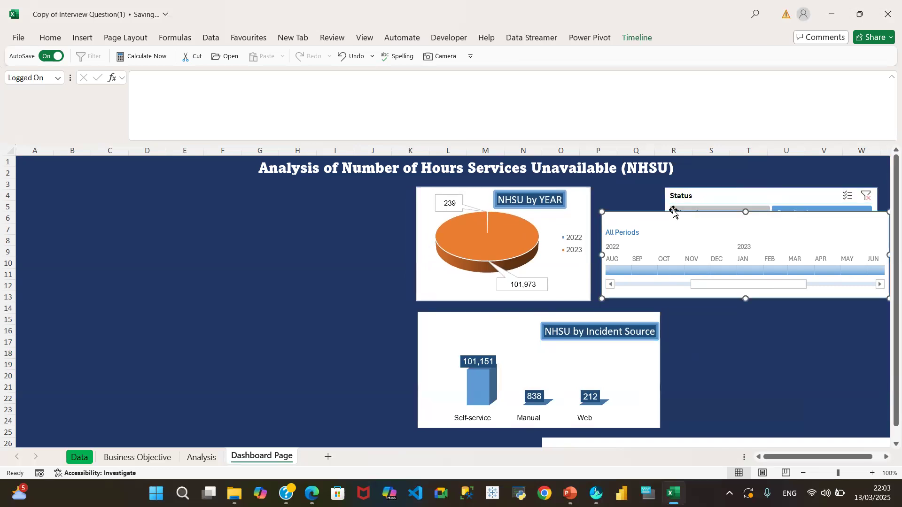
pyautogui.moveTo(647, 207)
pyautogui.mouseDown()
pyautogui.moveTo(680, 268)
pyautogui.moveTo(652, 238)
pyautogui.moveTo(648, 217)
pyautogui.mouseUp()
pyautogui.click(716, 193)
pyautogui.moveTo(718, 194); pyautogui.dragTo(725, 317)
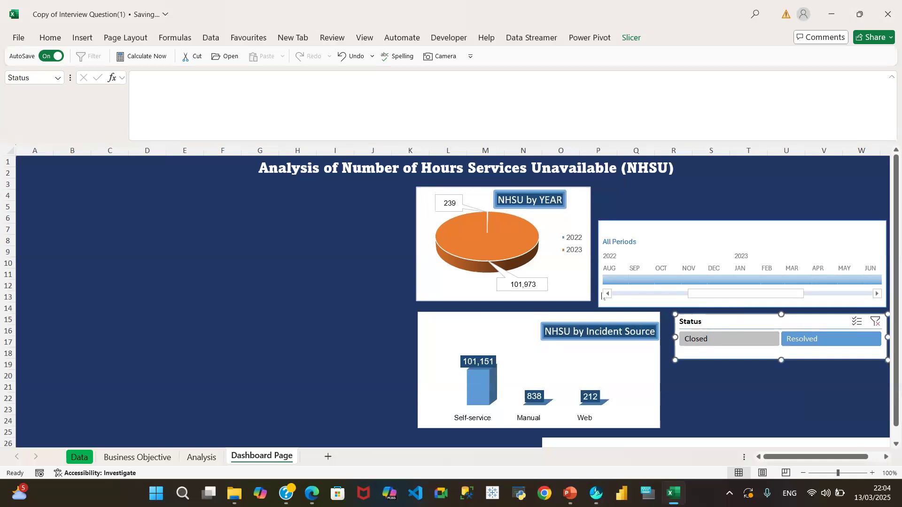
# Narrow the Logged On timeline to the Status slicer's width and move it up to about R4.
pyautogui.click(644, 229)
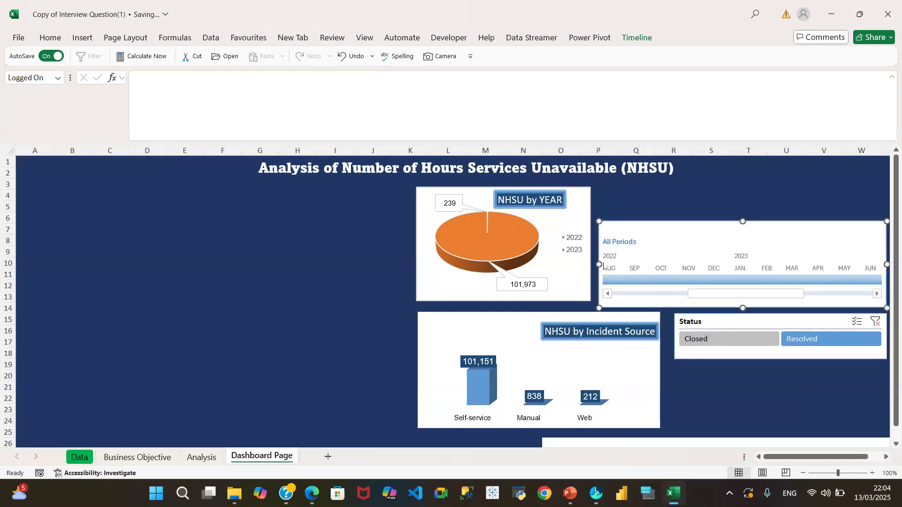
pyautogui.moveTo(598, 264); pyautogui.dragTo(673, 267)
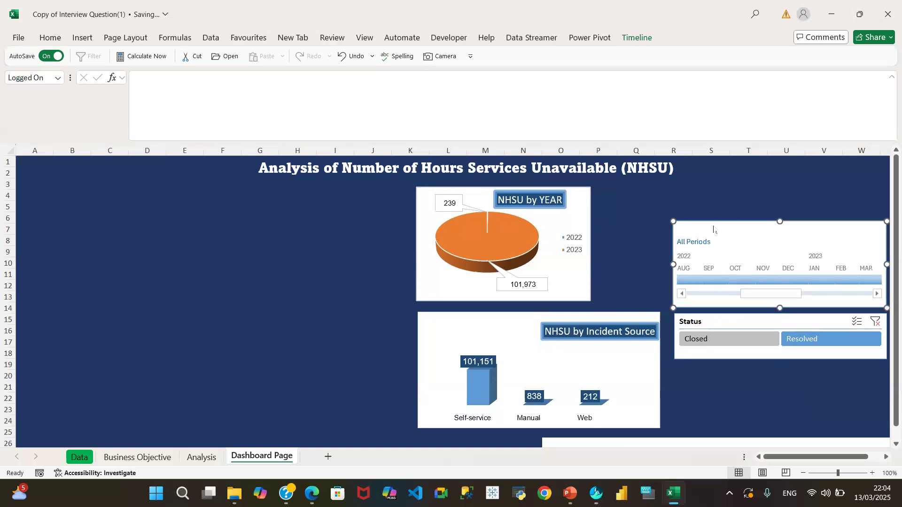
pyautogui.moveTo(714, 220); pyautogui.dragTo(709, 184)
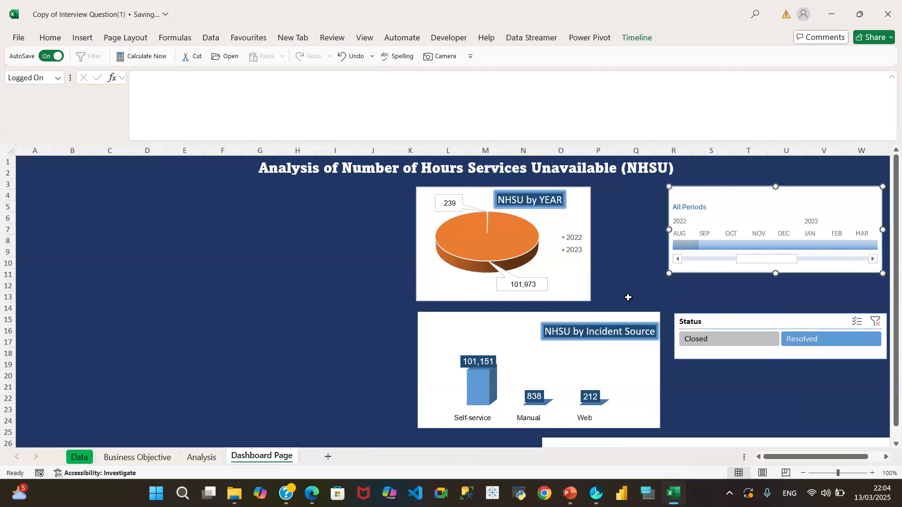
# Shift the NHSU by Incident Source chart slightly left, then align the NHSU by YEAR chart above it and widen it to match.
pyautogui.click(437, 320)
pyautogui.moveTo(444, 320); pyautogui.dragTo(436, 325)
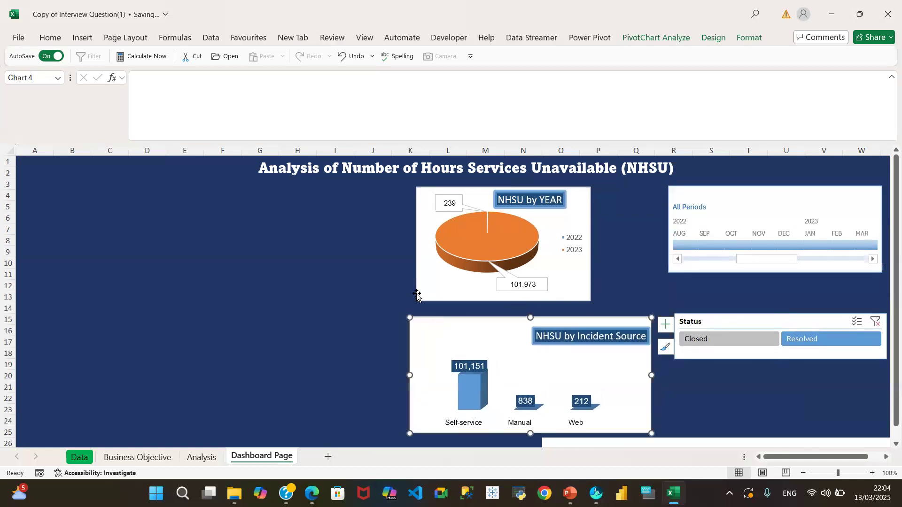
pyautogui.click(426, 285)
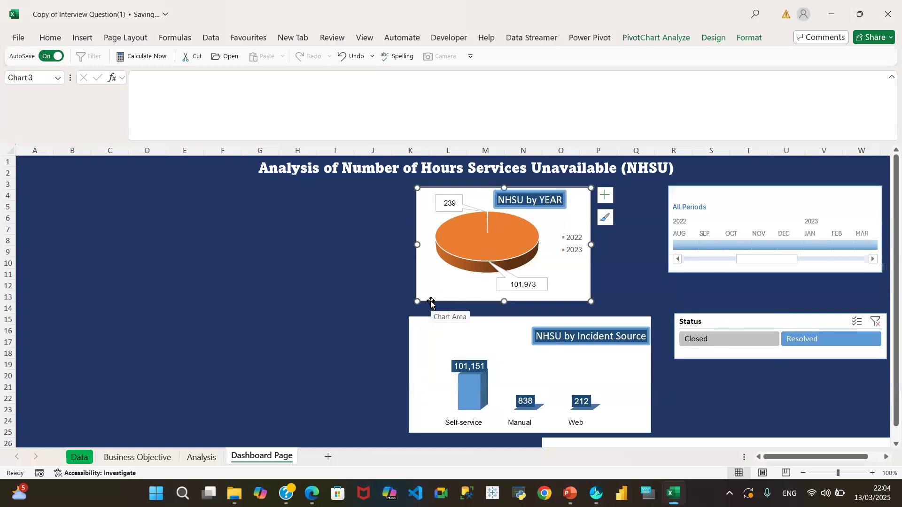
pyautogui.moveTo(430, 301); pyautogui.dragTo(422, 305)
pyautogui.moveTo(583, 248); pyautogui.dragTo(652, 254)
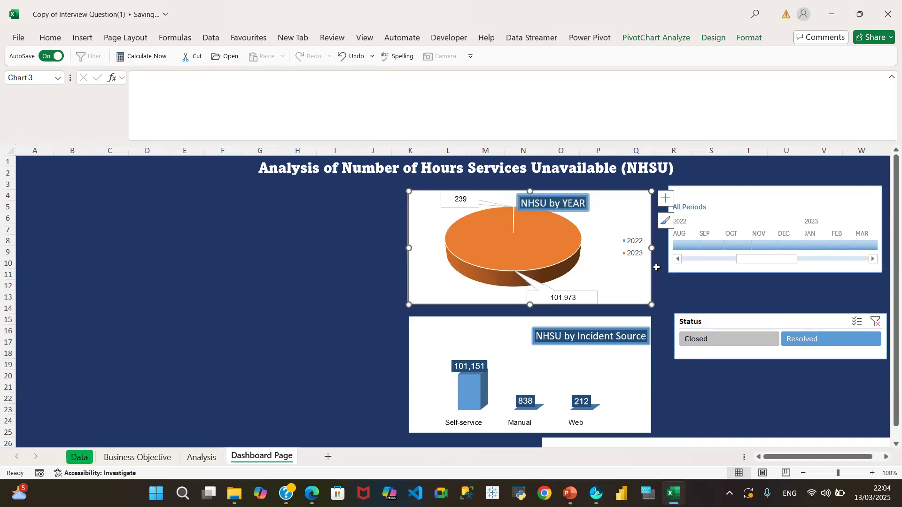
# Shift the Status slicer slightly left and down, next to the NHSU by Incident Source chart.
pyautogui.click(734, 319)
pyautogui.moveTo(734, 317)
pyautogui.mouseDown()
pyautogui.moveTo(720, 297)
pyautogui.moveTo(722, 321)
pyautogui.mouseUp()
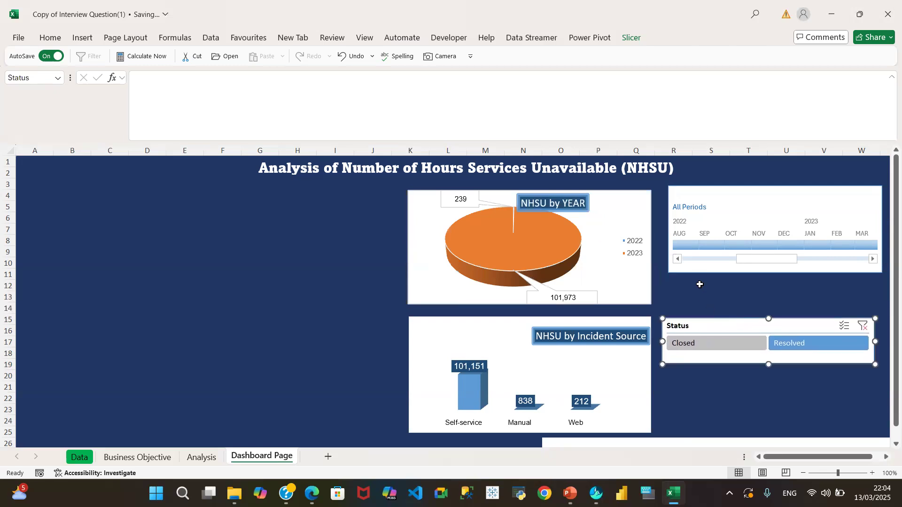